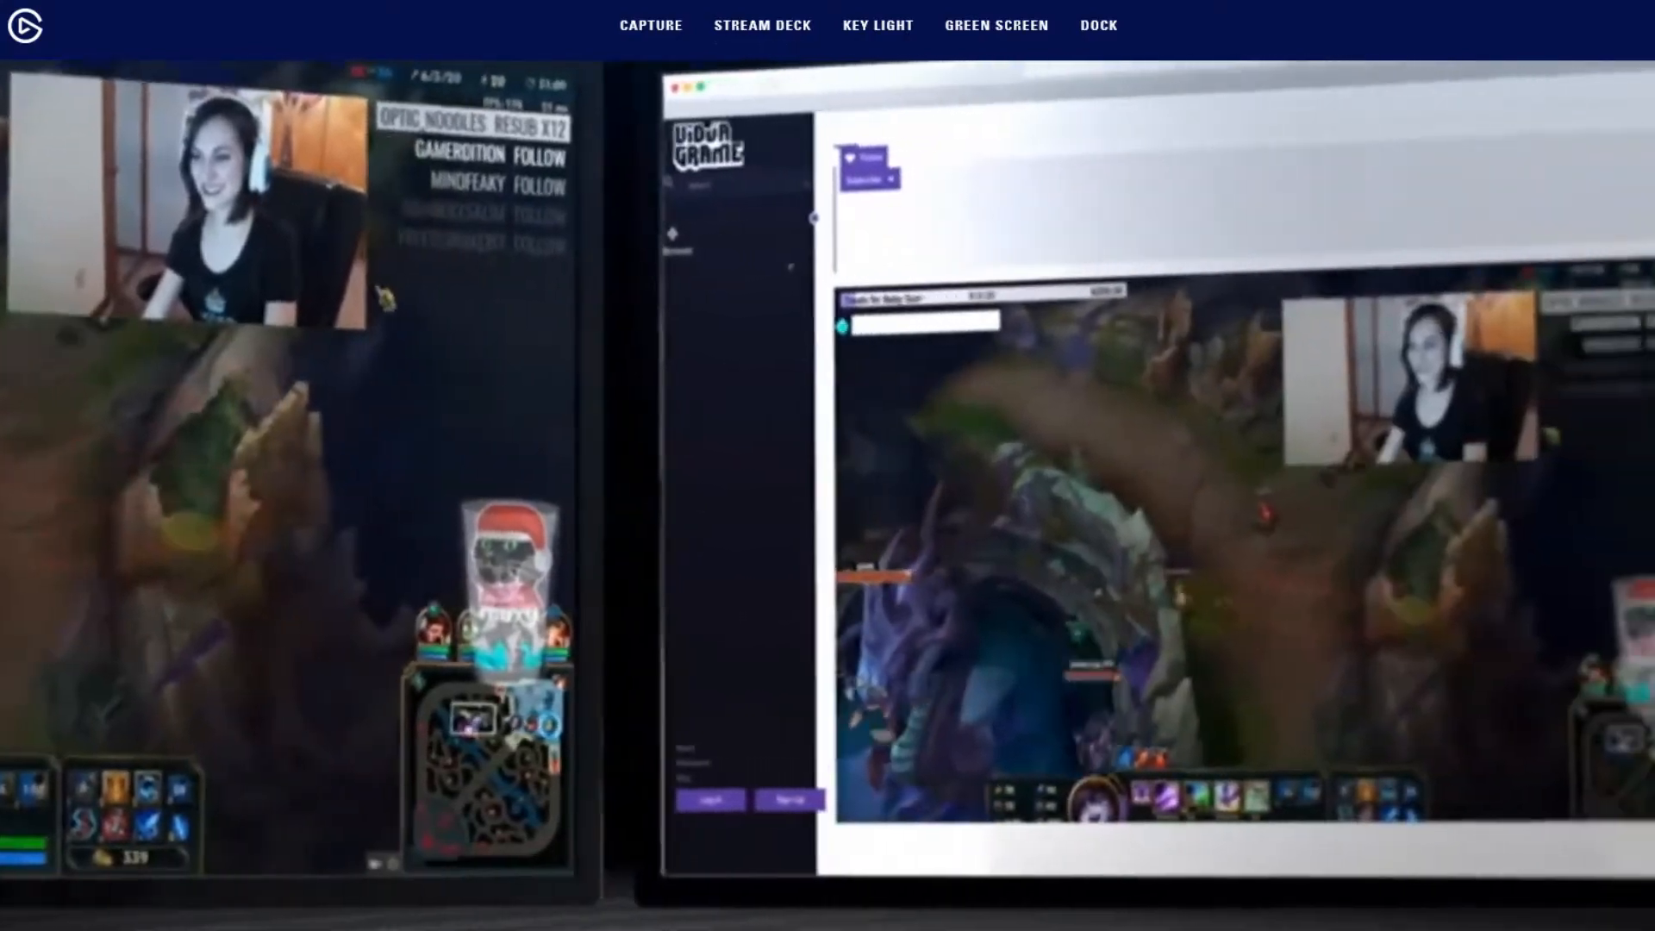
mouse_move(762, 25)
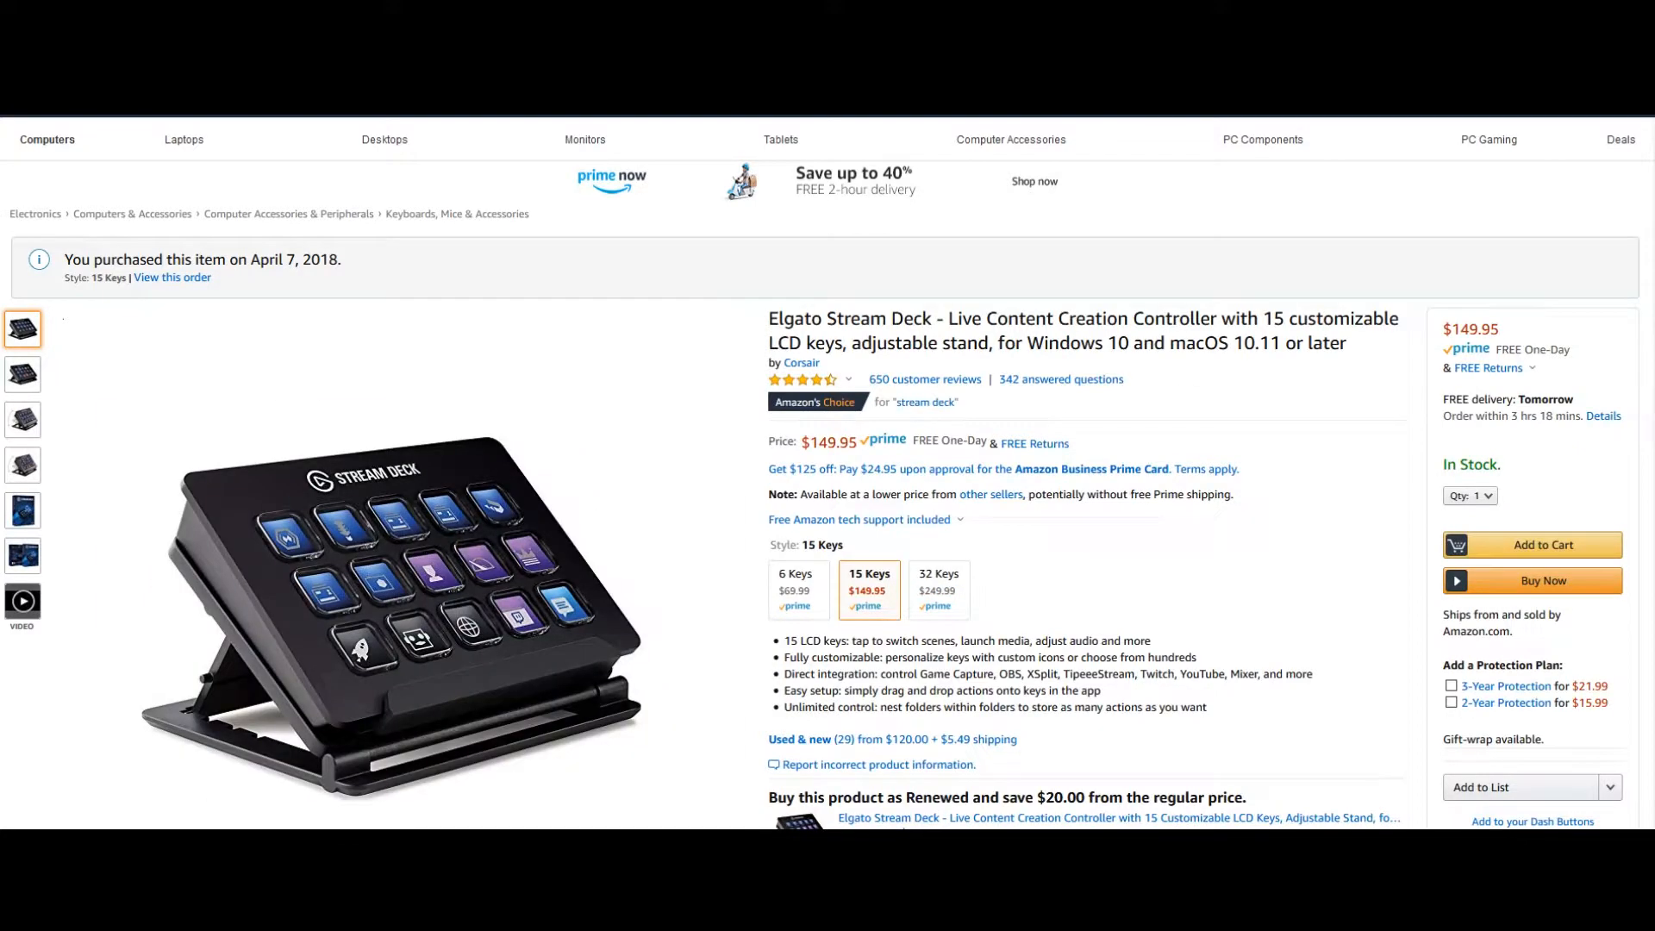
mouse_move(23, 420)
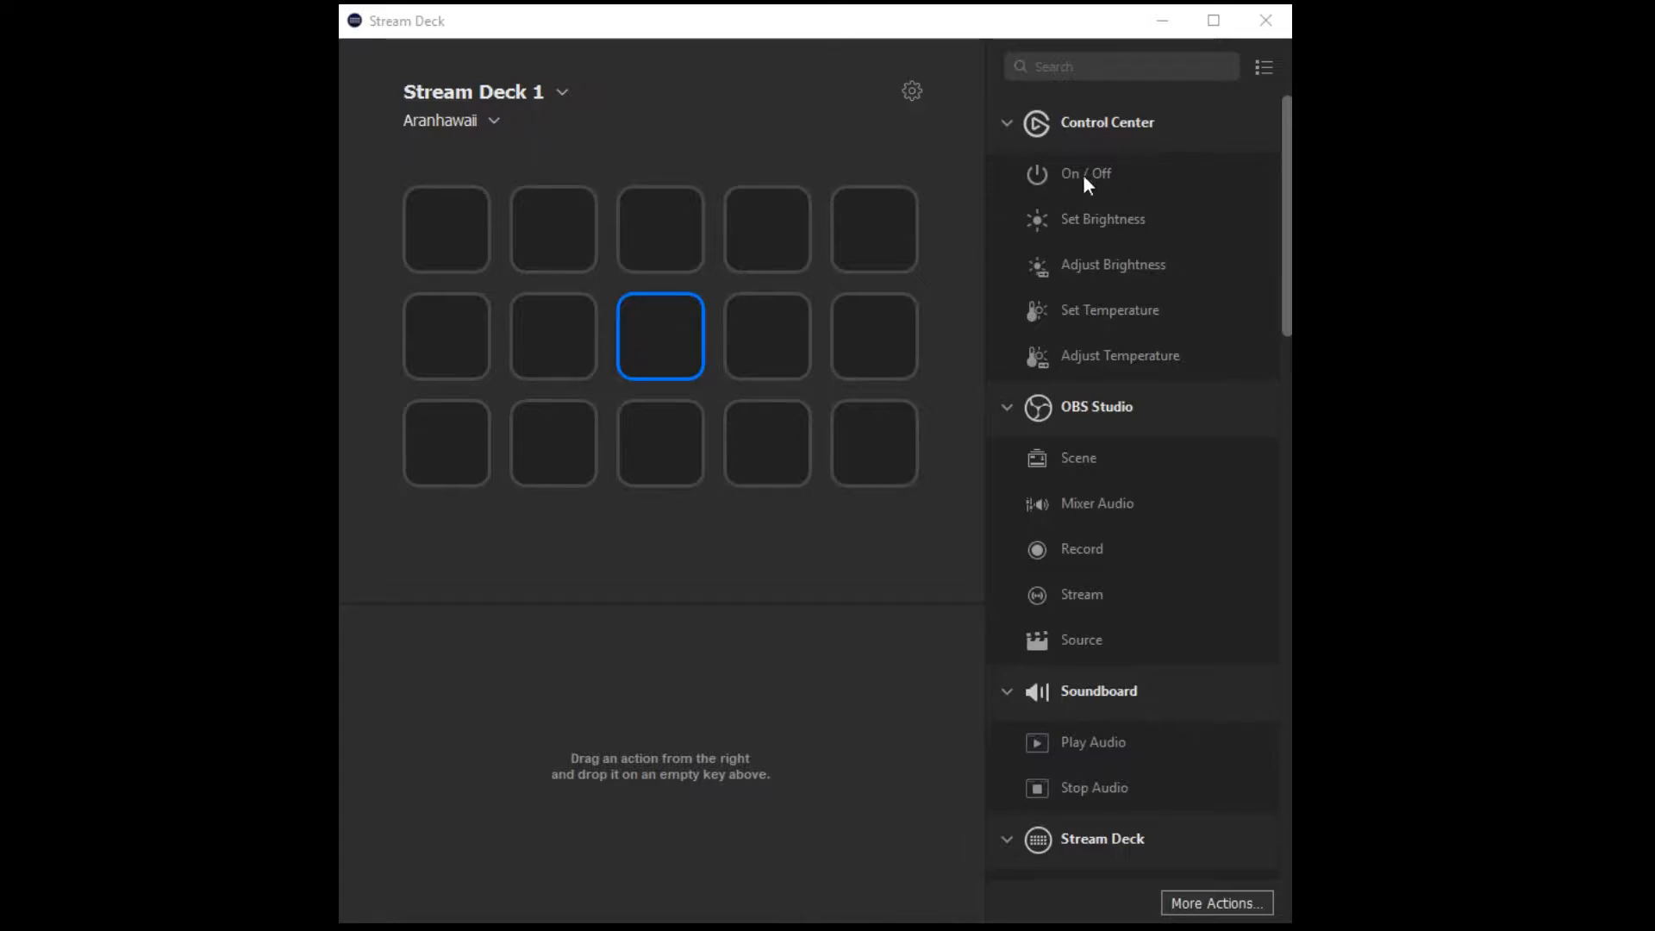
scroll(1111, 202, "down", 10)
scroll(1155, 371, "up", 8)
scroll(1156, 401, "up", 8)
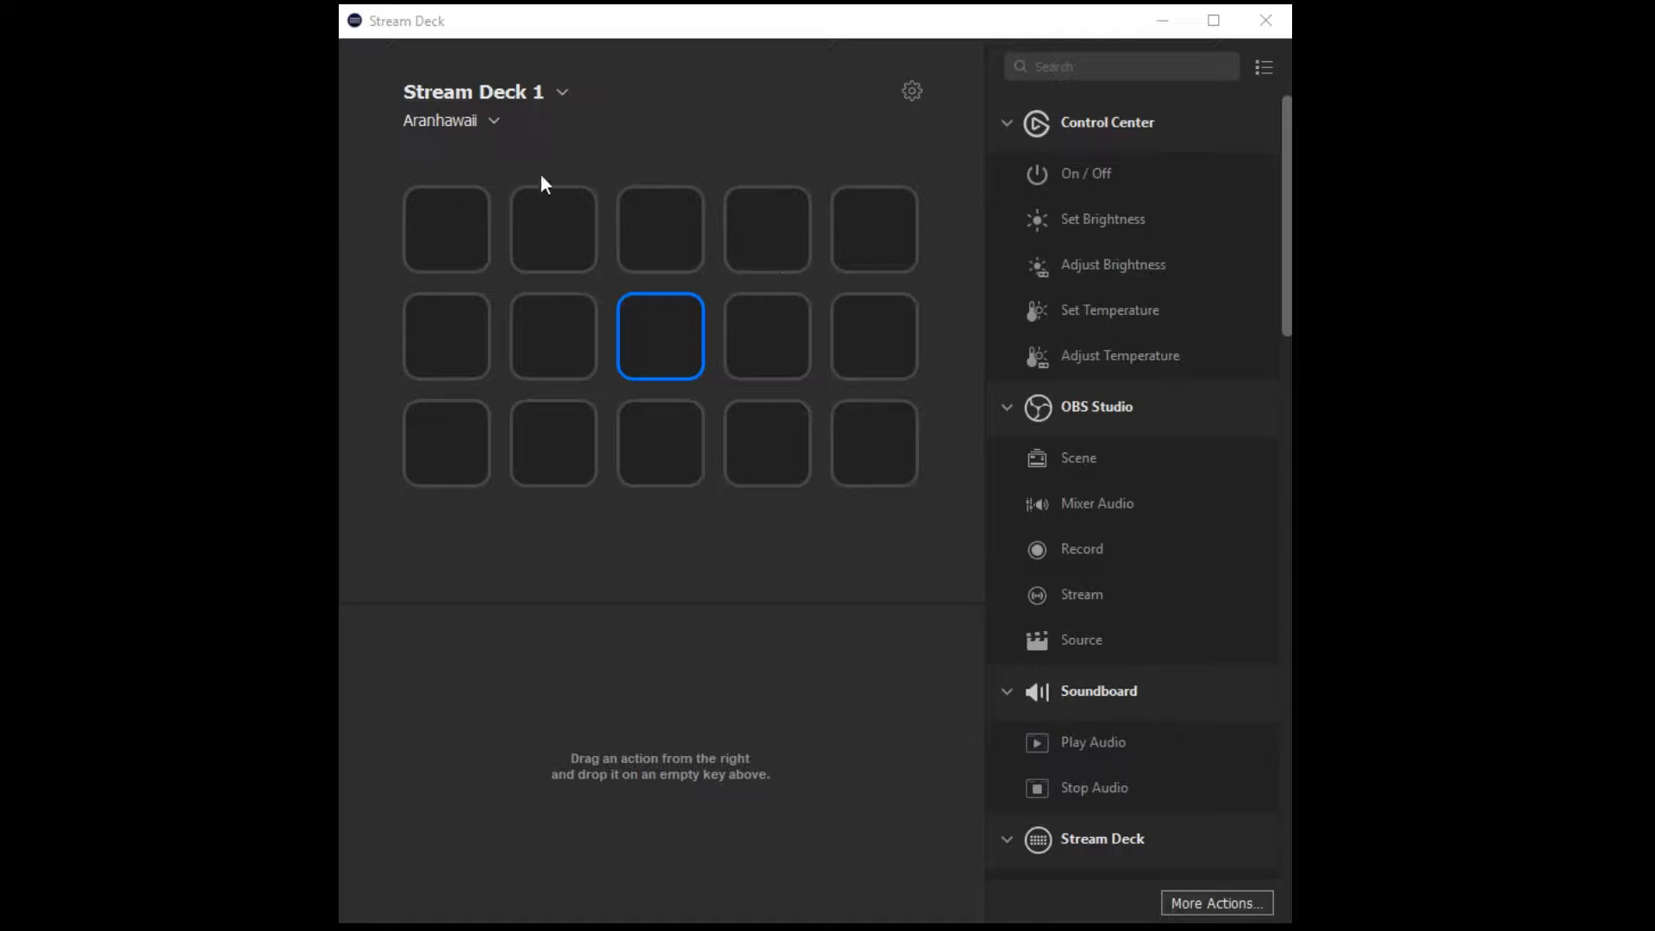
Examine the available profiles and the device's general, account and profile preferences, including the sleep options and the account types that can be added.
left_click(465, 123)
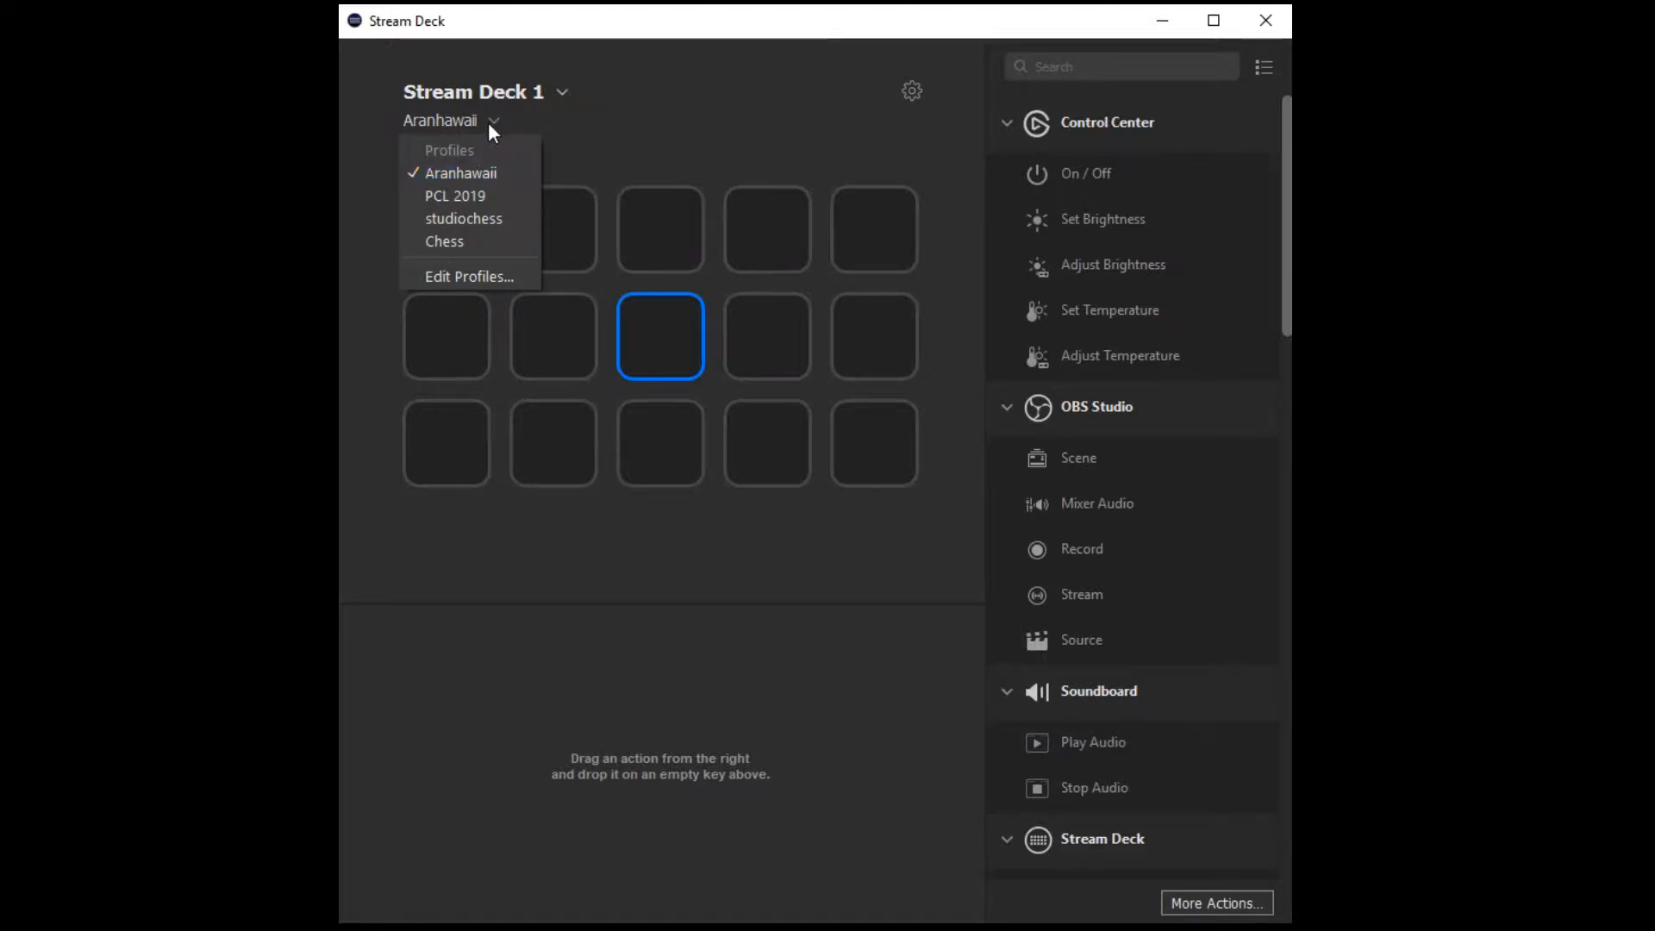
left_click(488, 121)
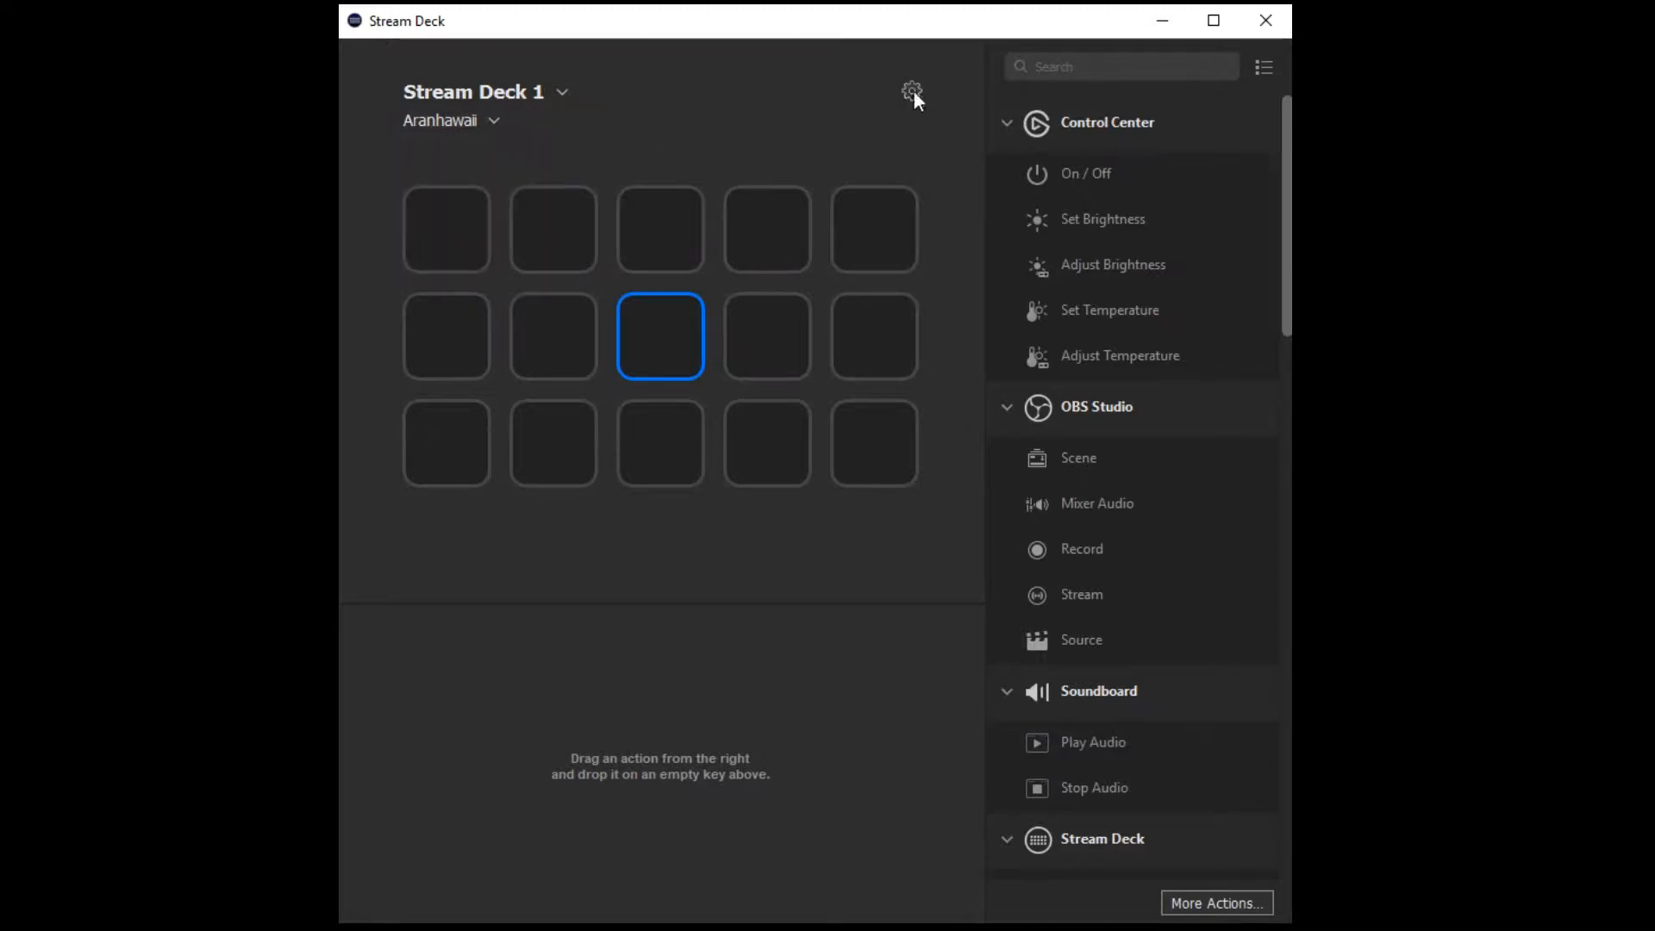
left_click(911, 91)
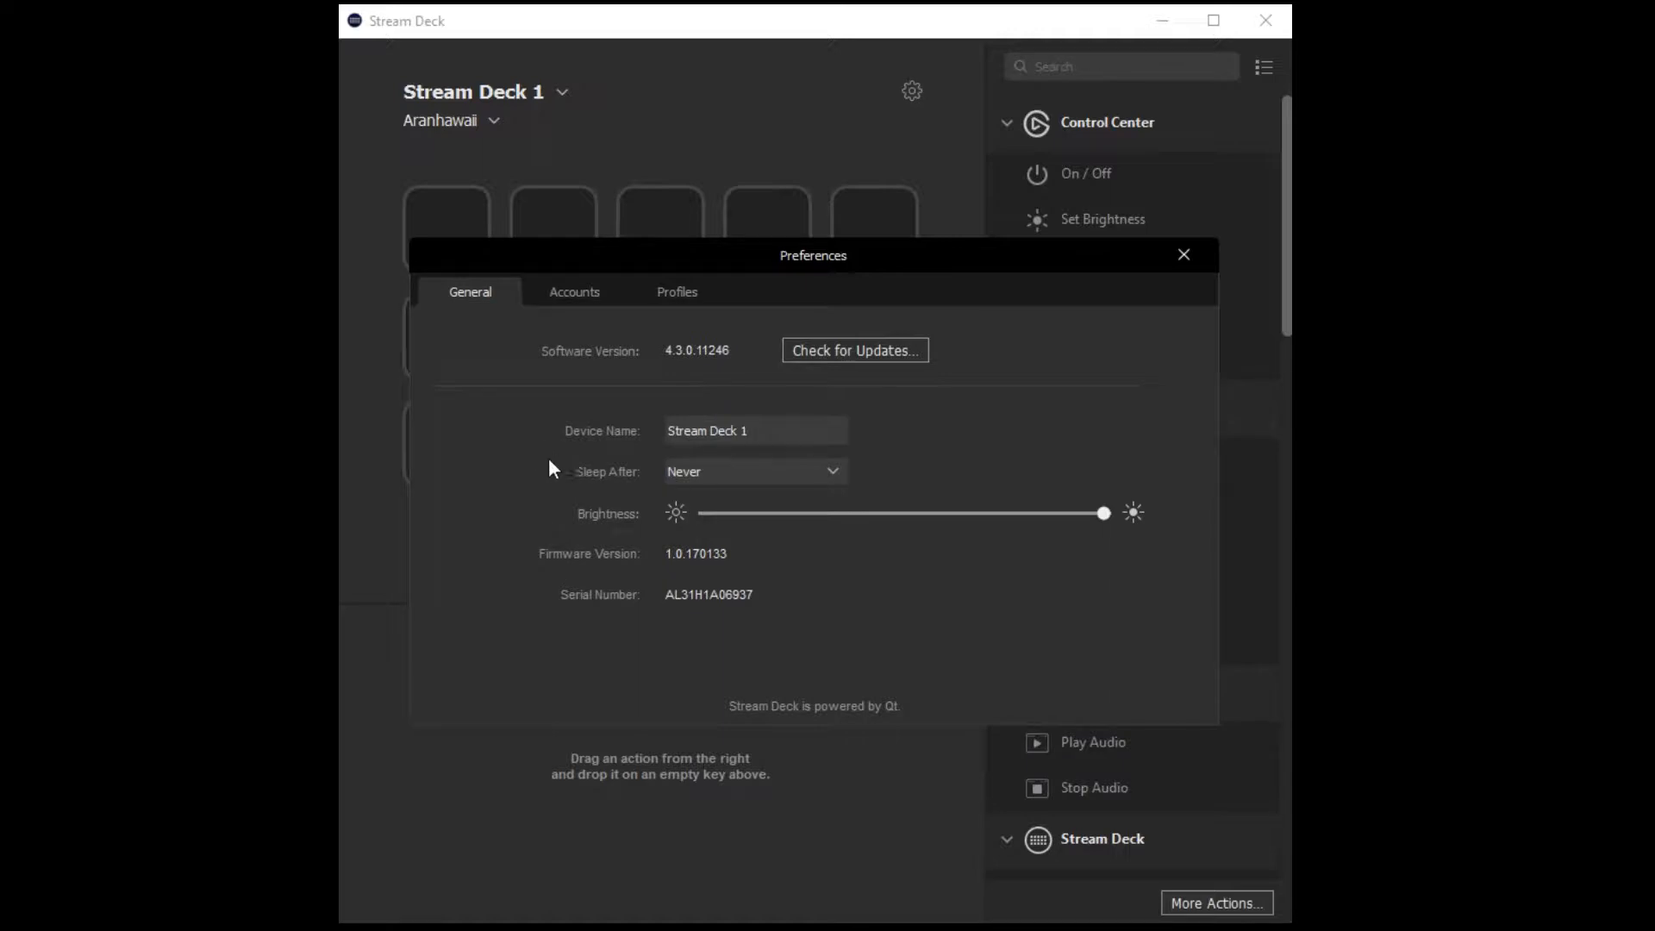
left_click(834, 474)
left_click(836, 477)
left_click(567, 293)
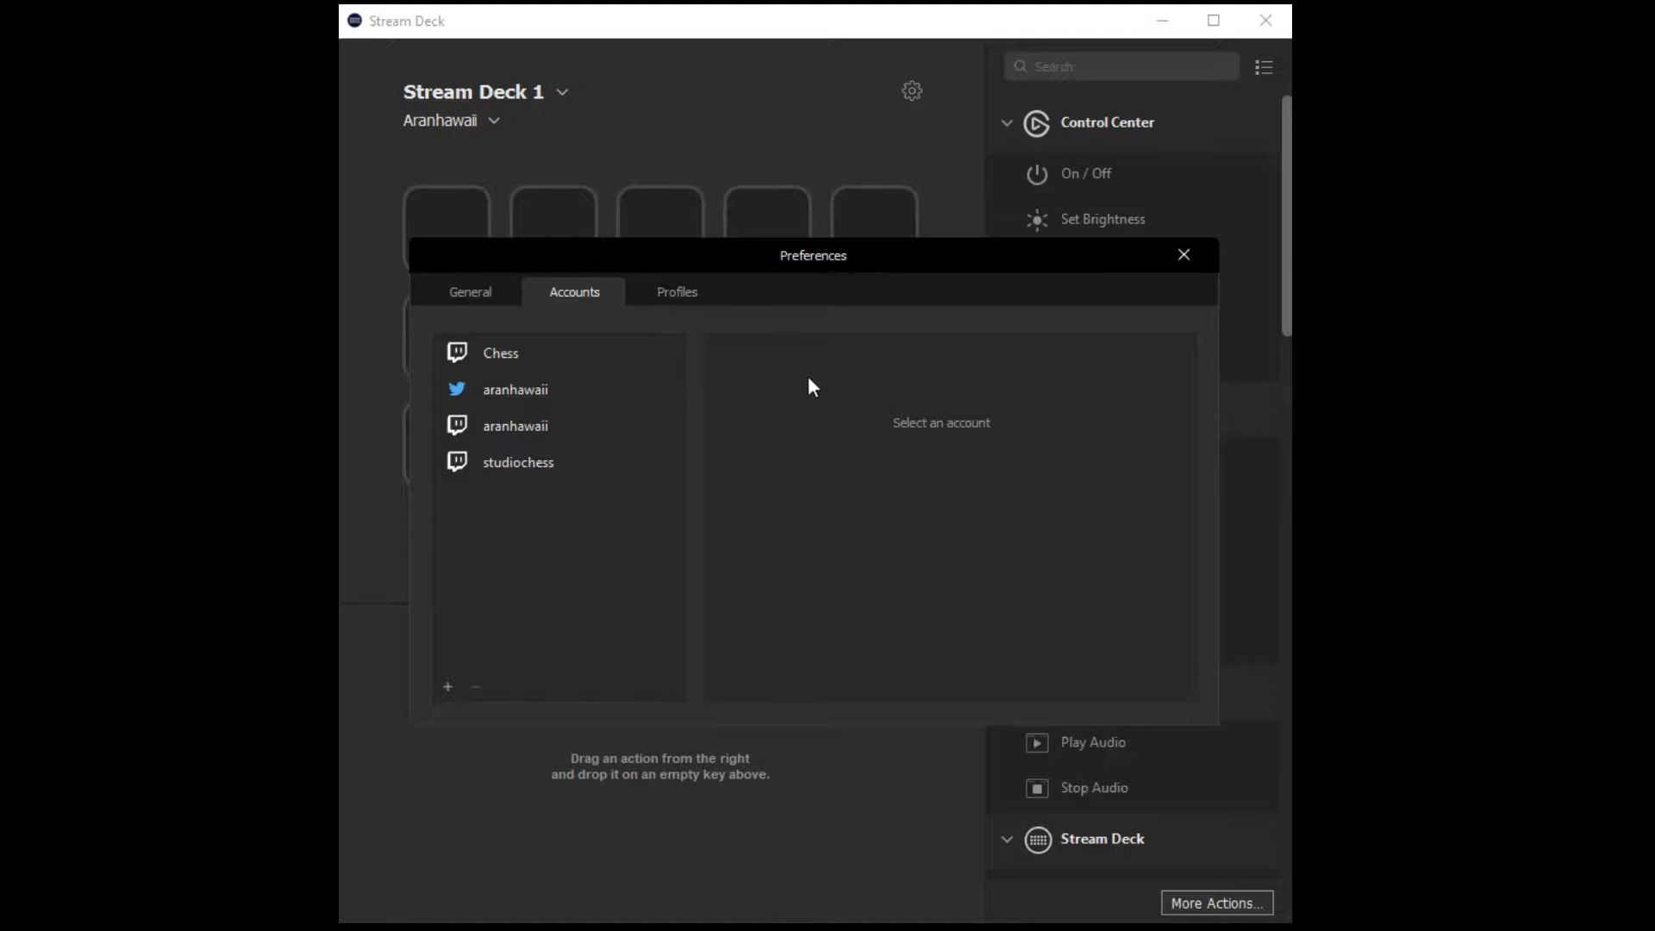
left_click(448, 690)
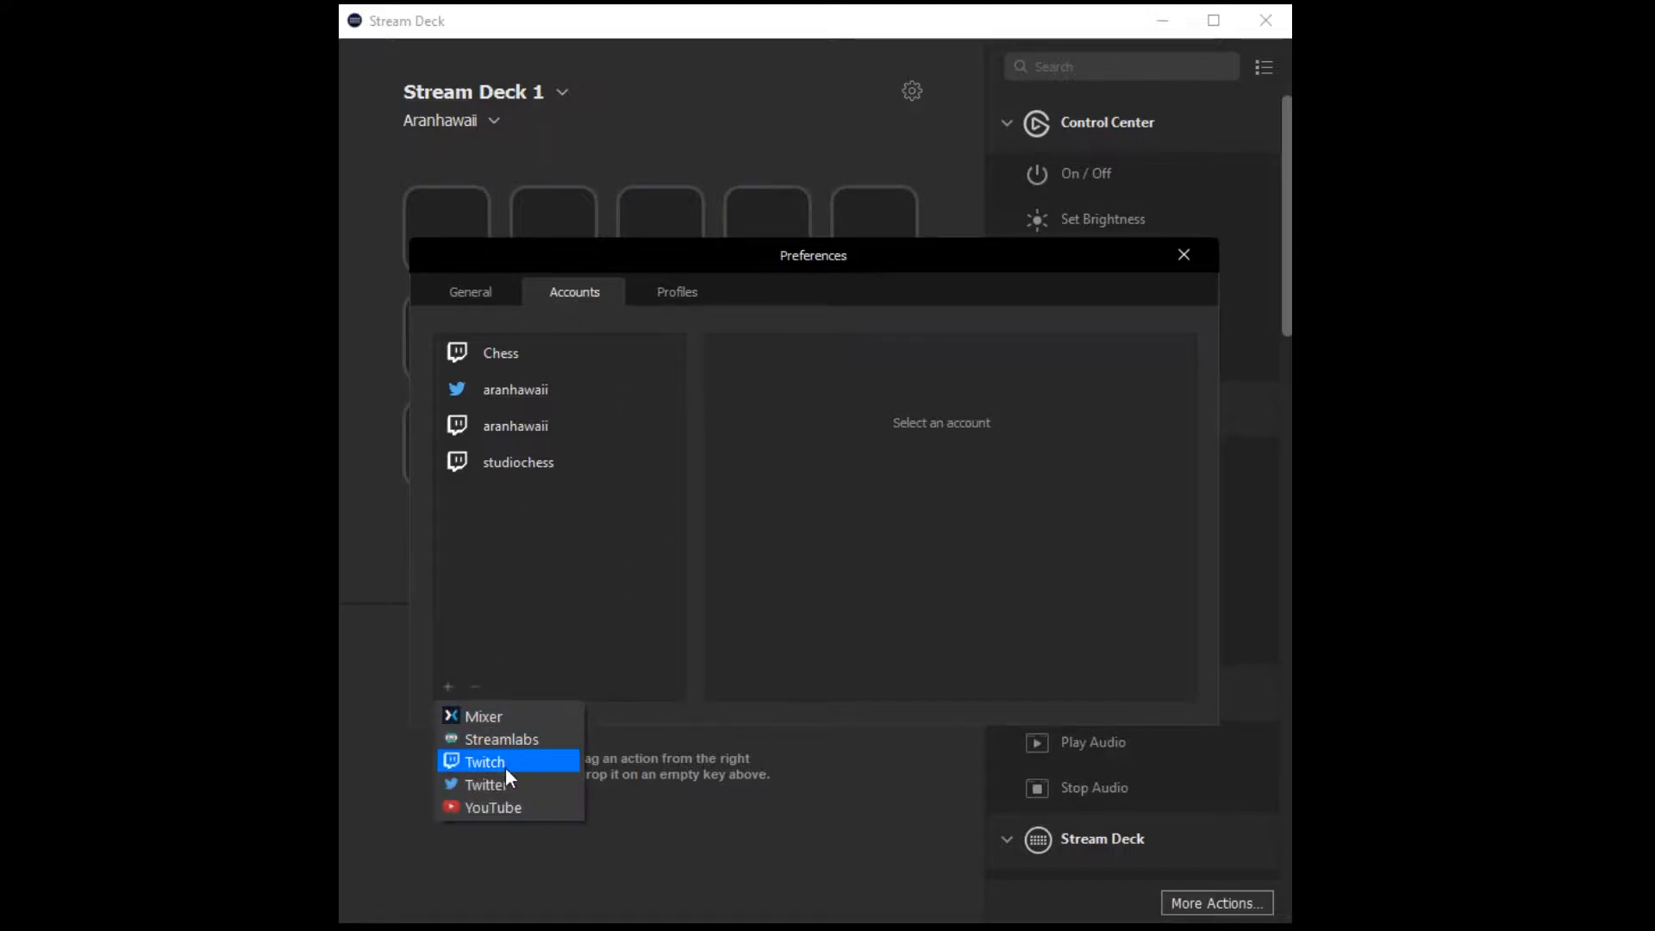
left_click(812, 576)
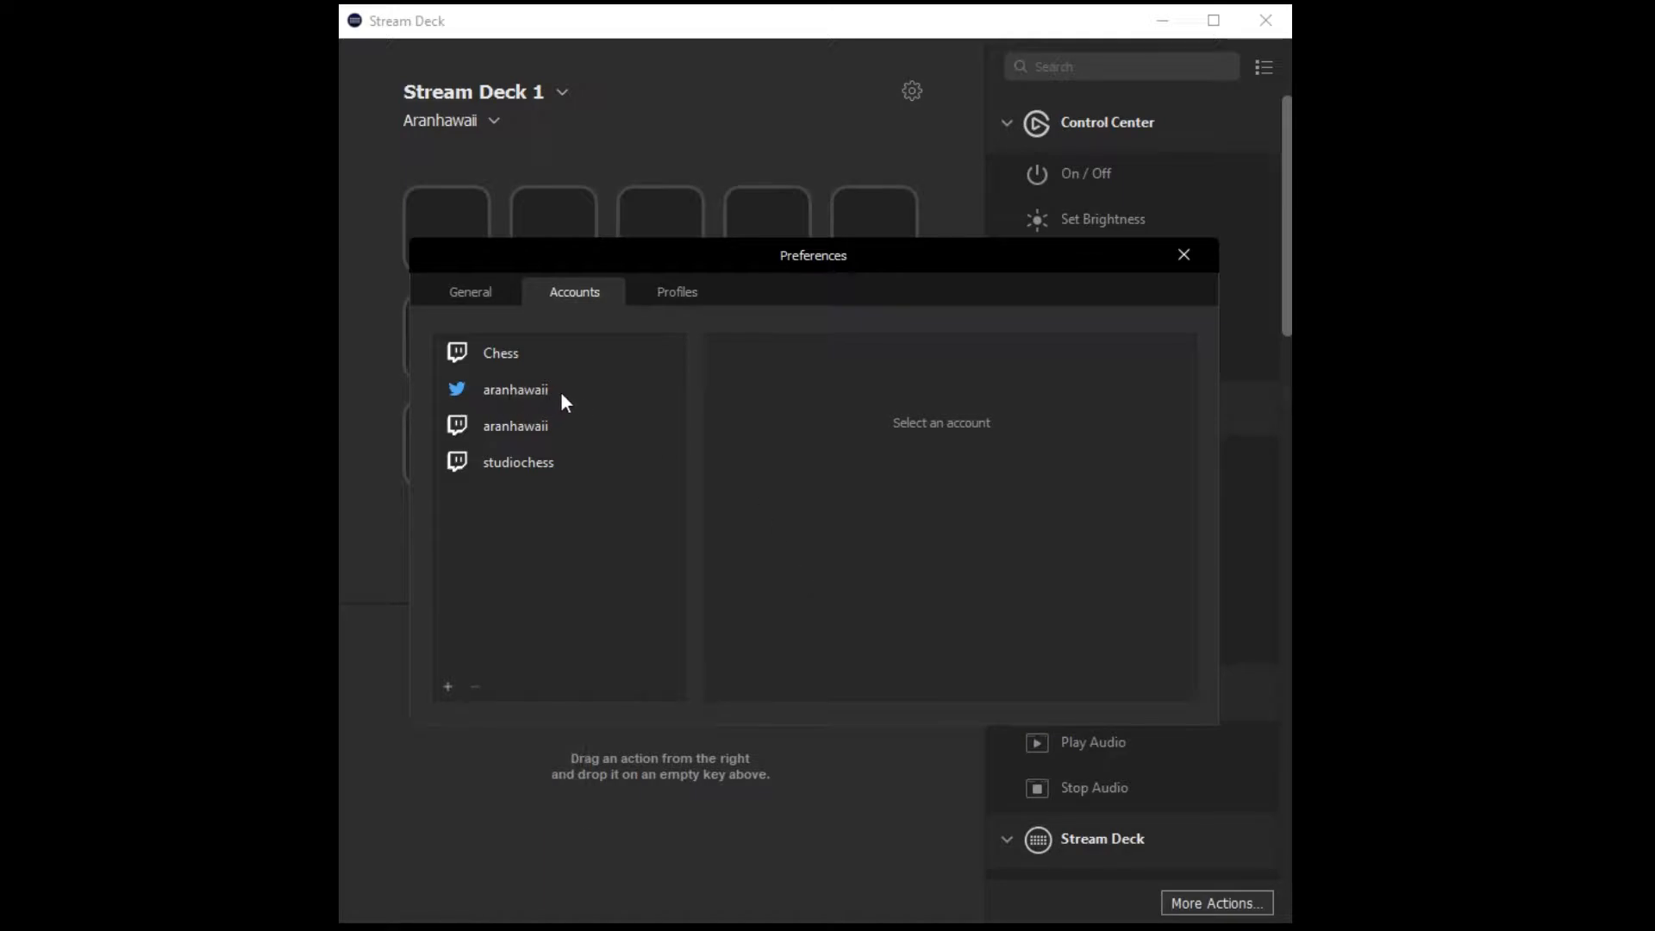
left_click(705, 300)
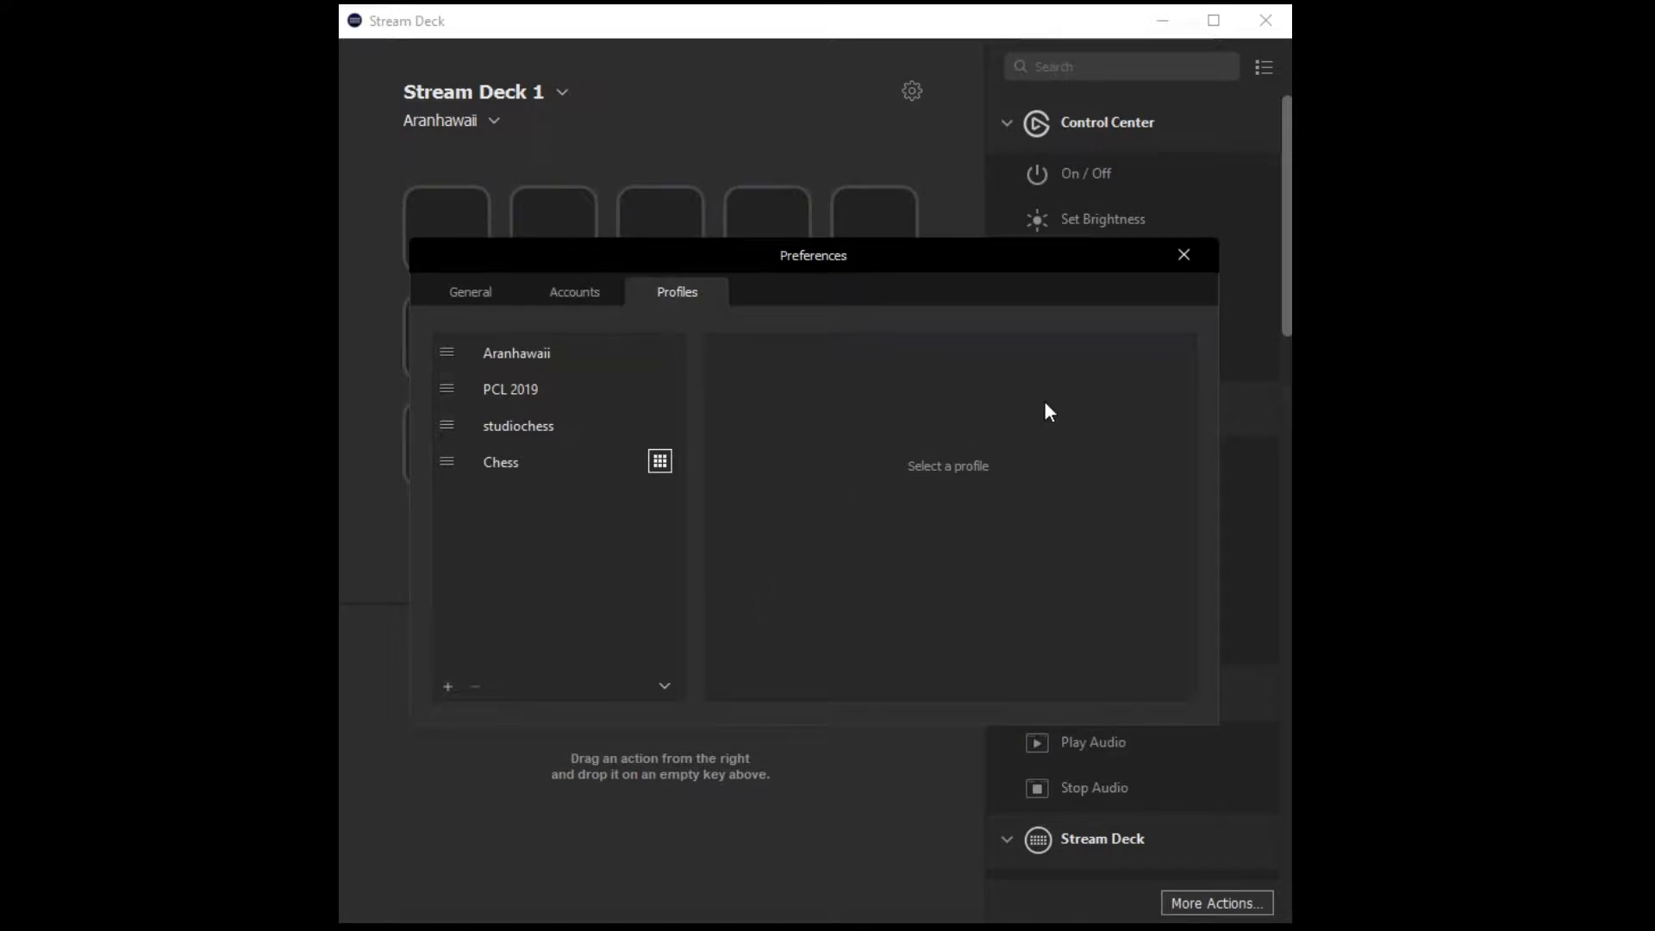
left_click(1184, 257)
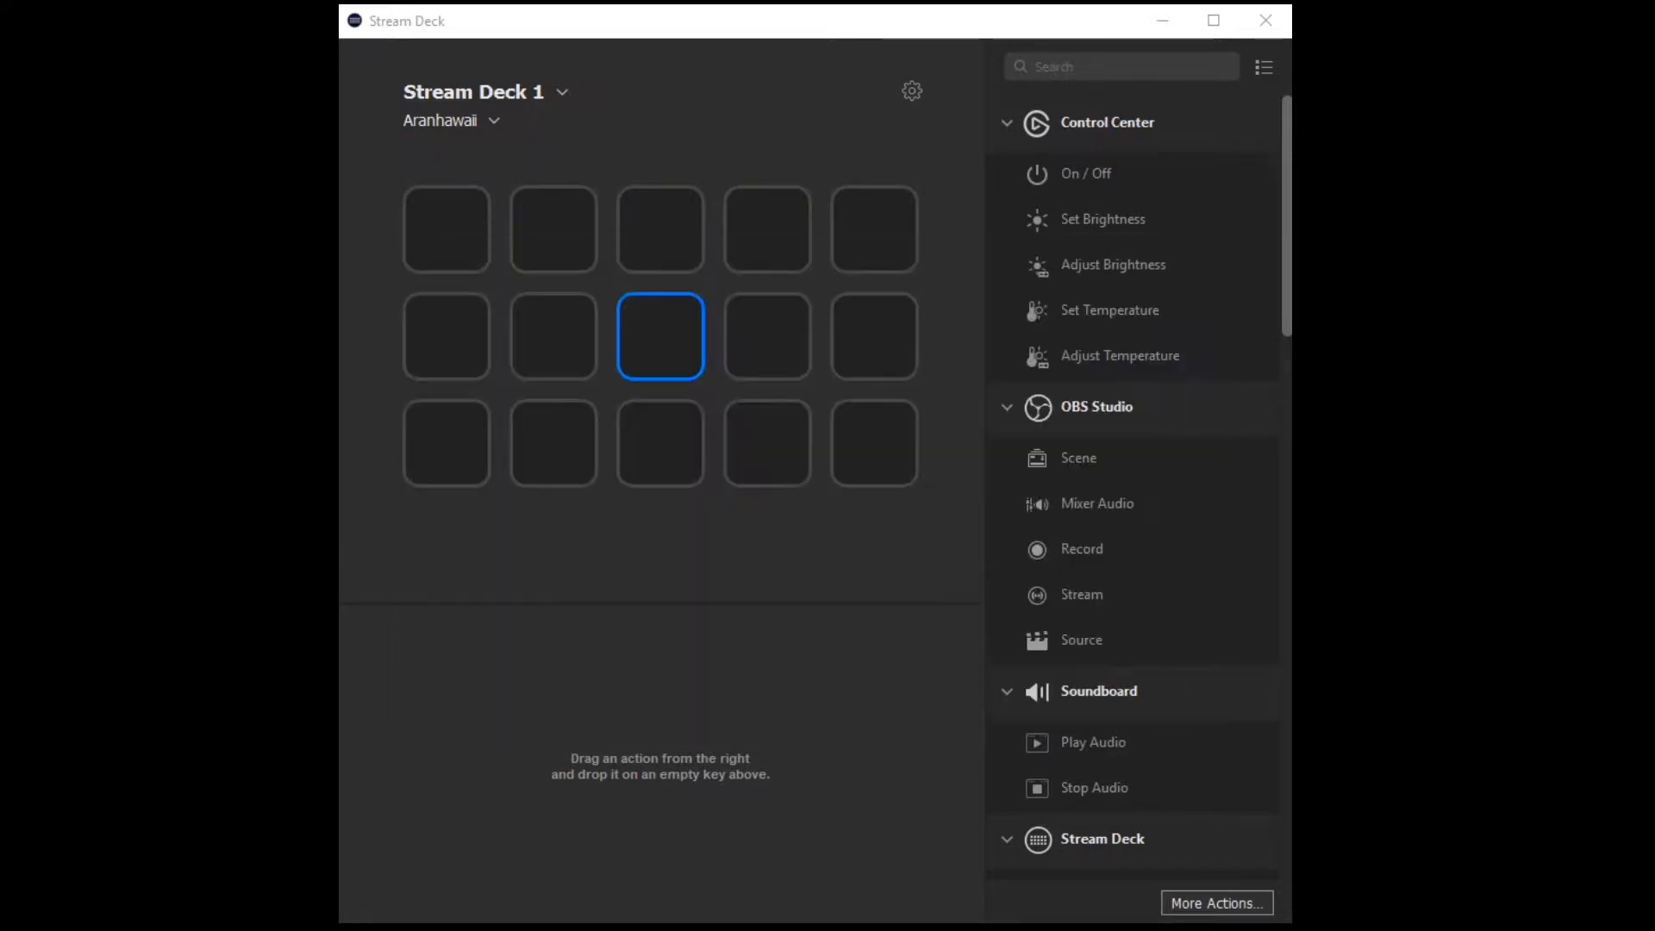
Collapse the Control Center category in the list of actions.
scroll(1140, 487, "down", 10)
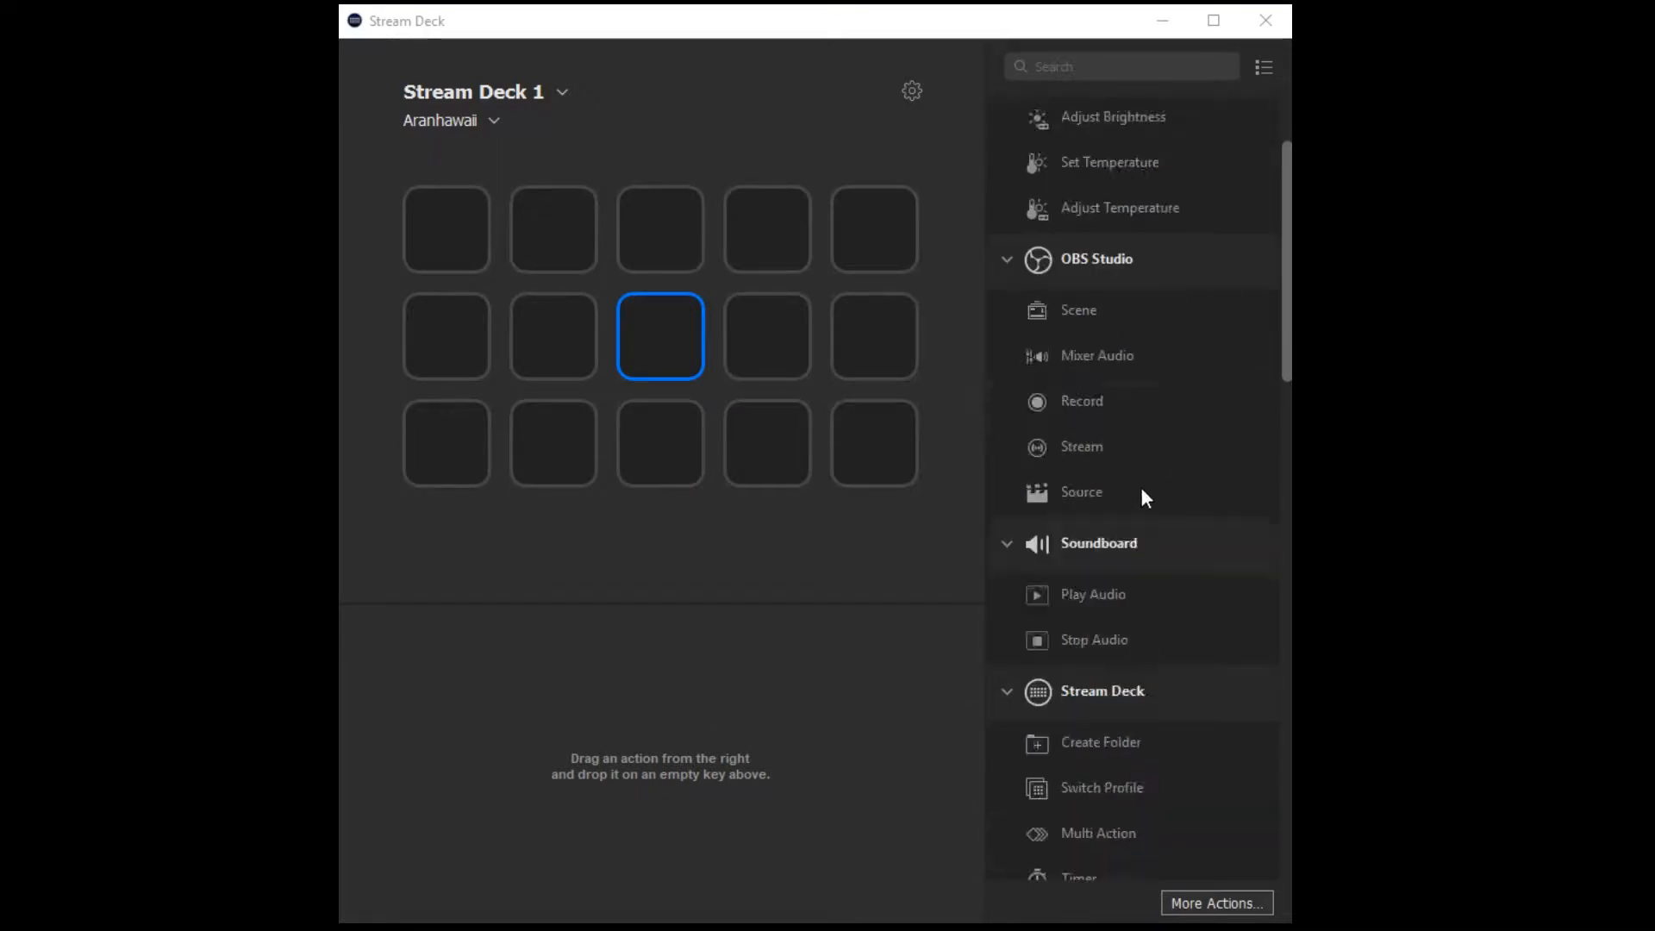
scroll(1140, 487, "up", 10)
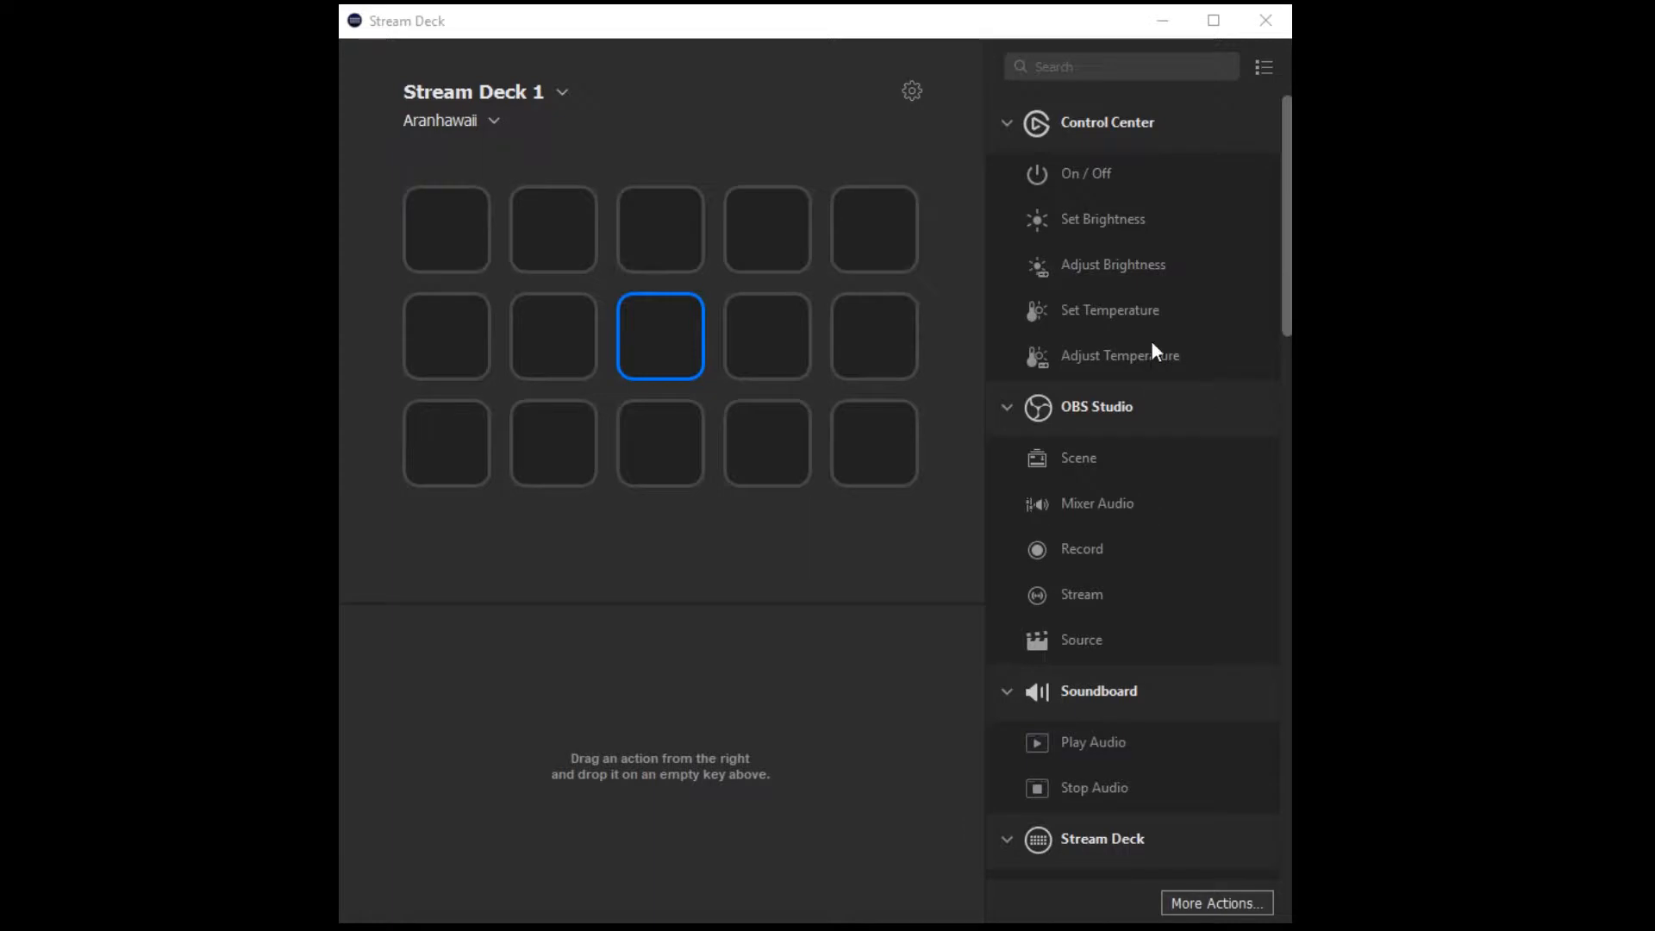
scroll(1133, 534, "down", 15)
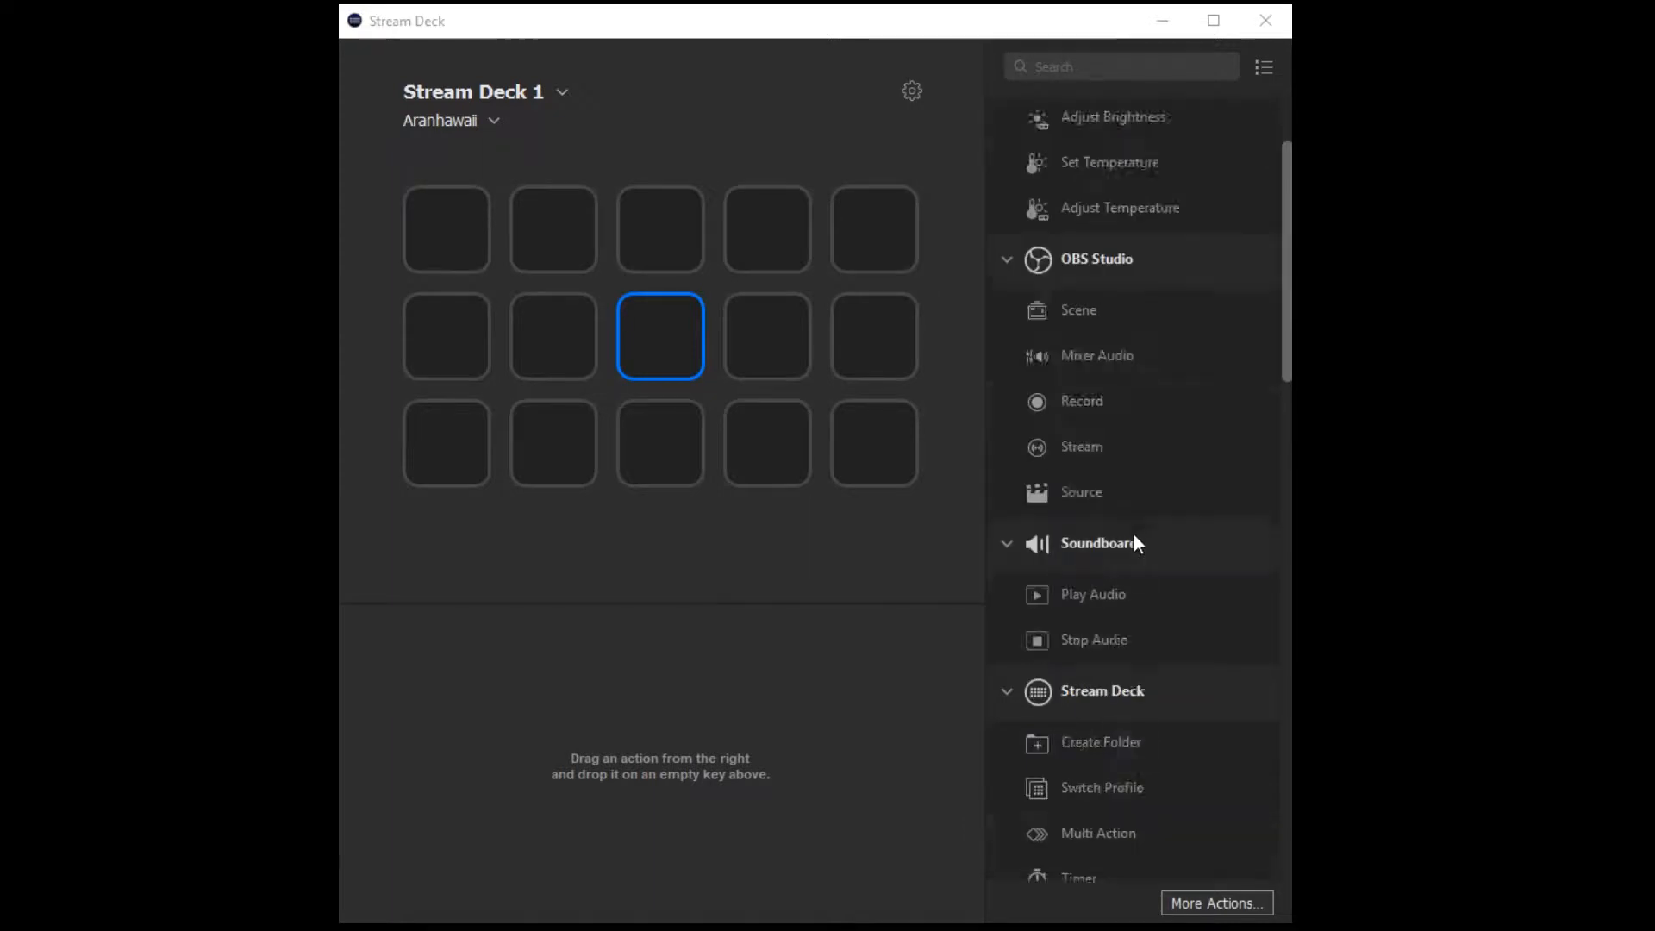
scroll(1133, 533, "up", 15)
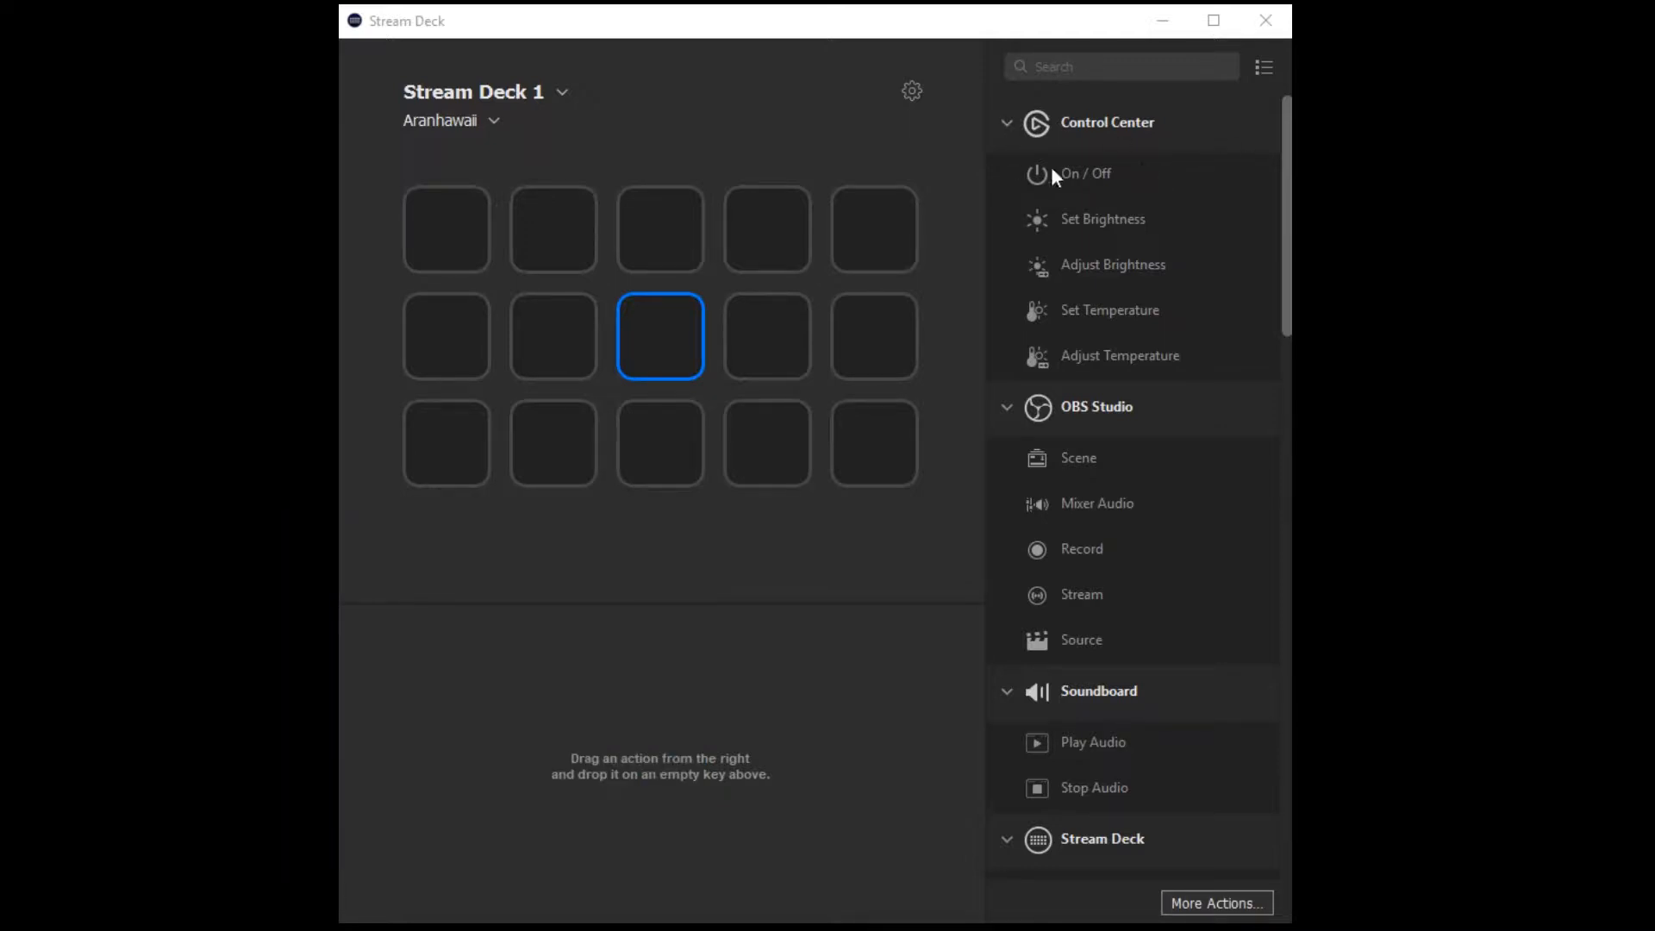
left_click(1005, 123)
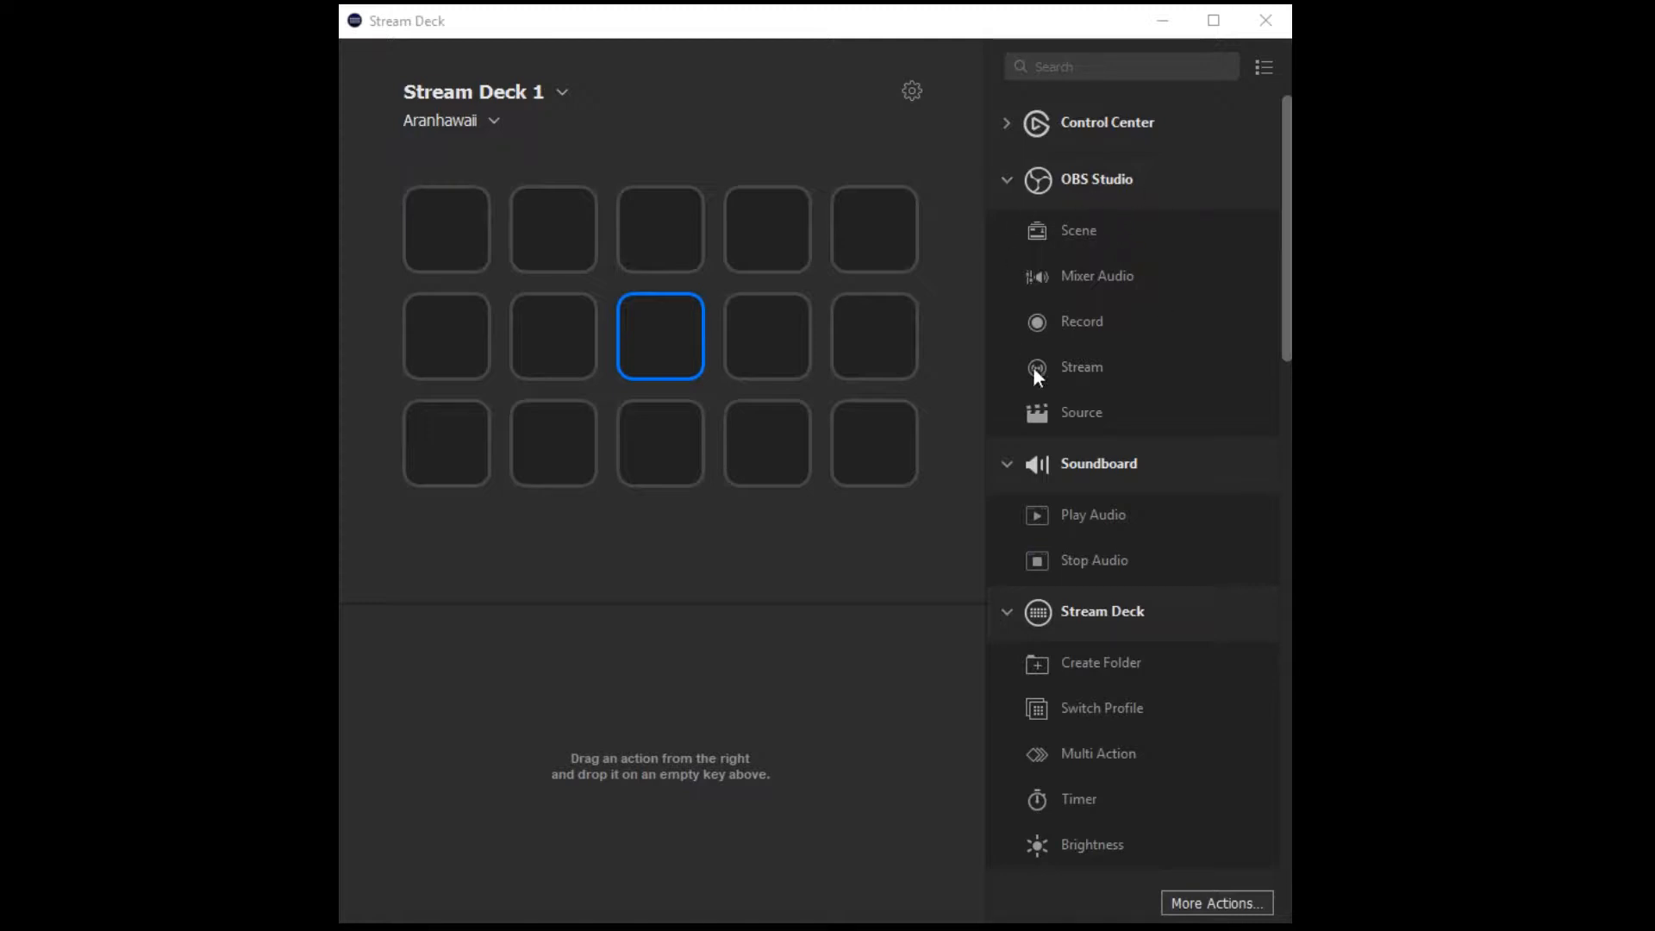
left_click(1103, 233)
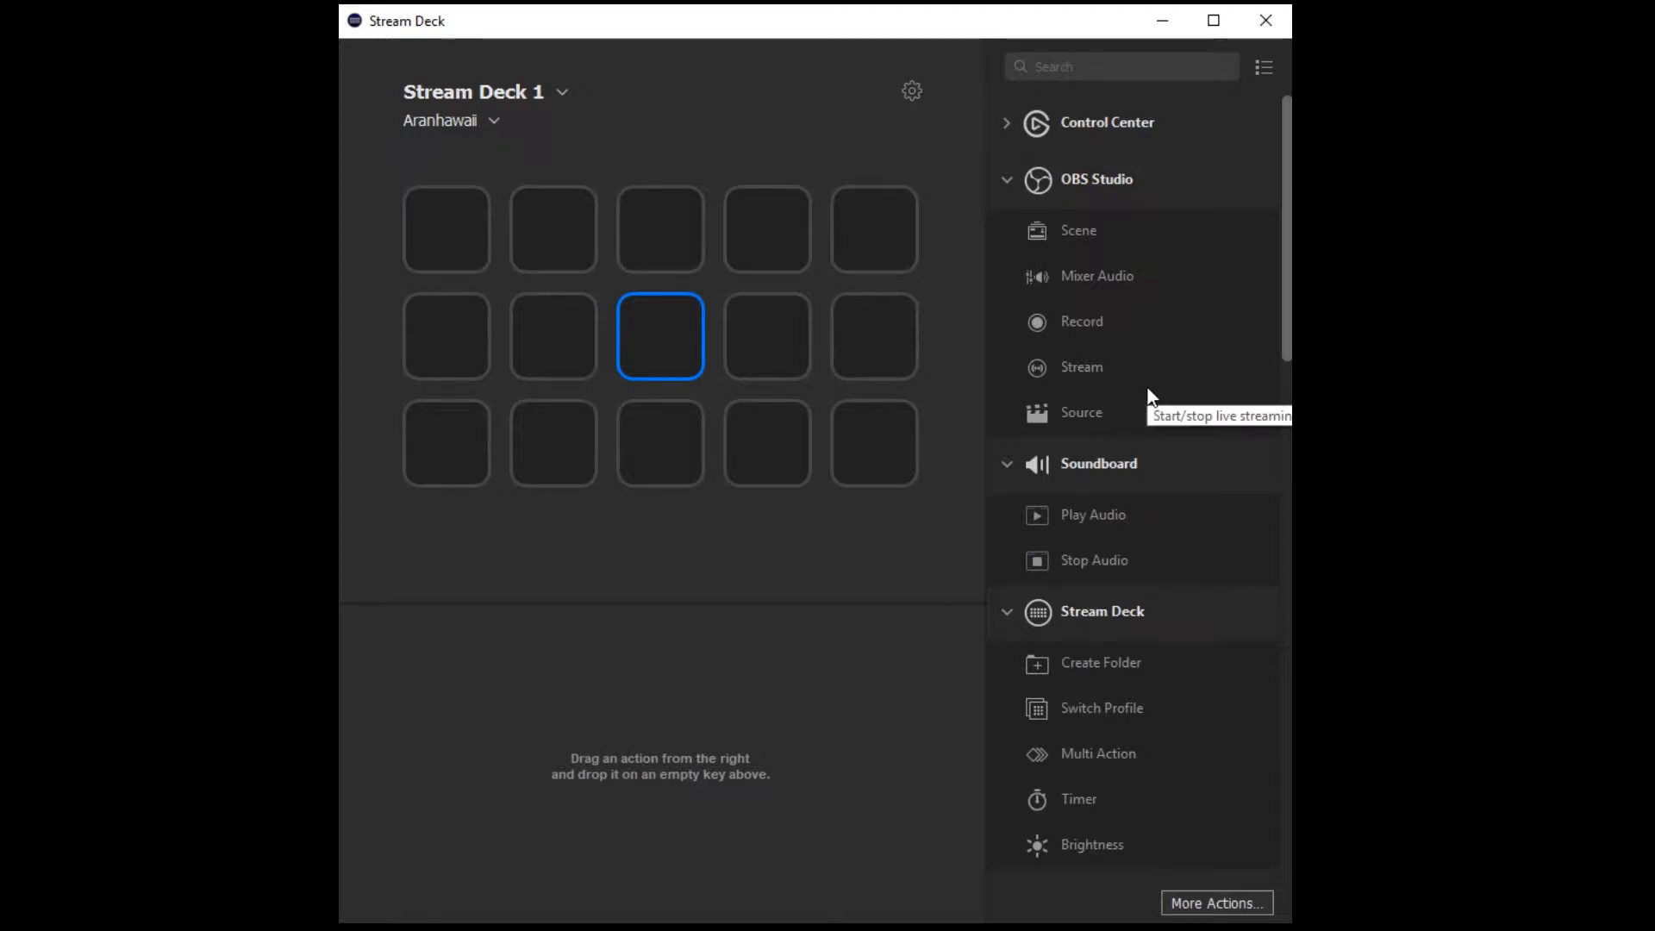
Assign an OBS Studio Scene action to the last key of the first row and title it "Title w Cam".
left_click_drag(1045, 244, 446, 336)
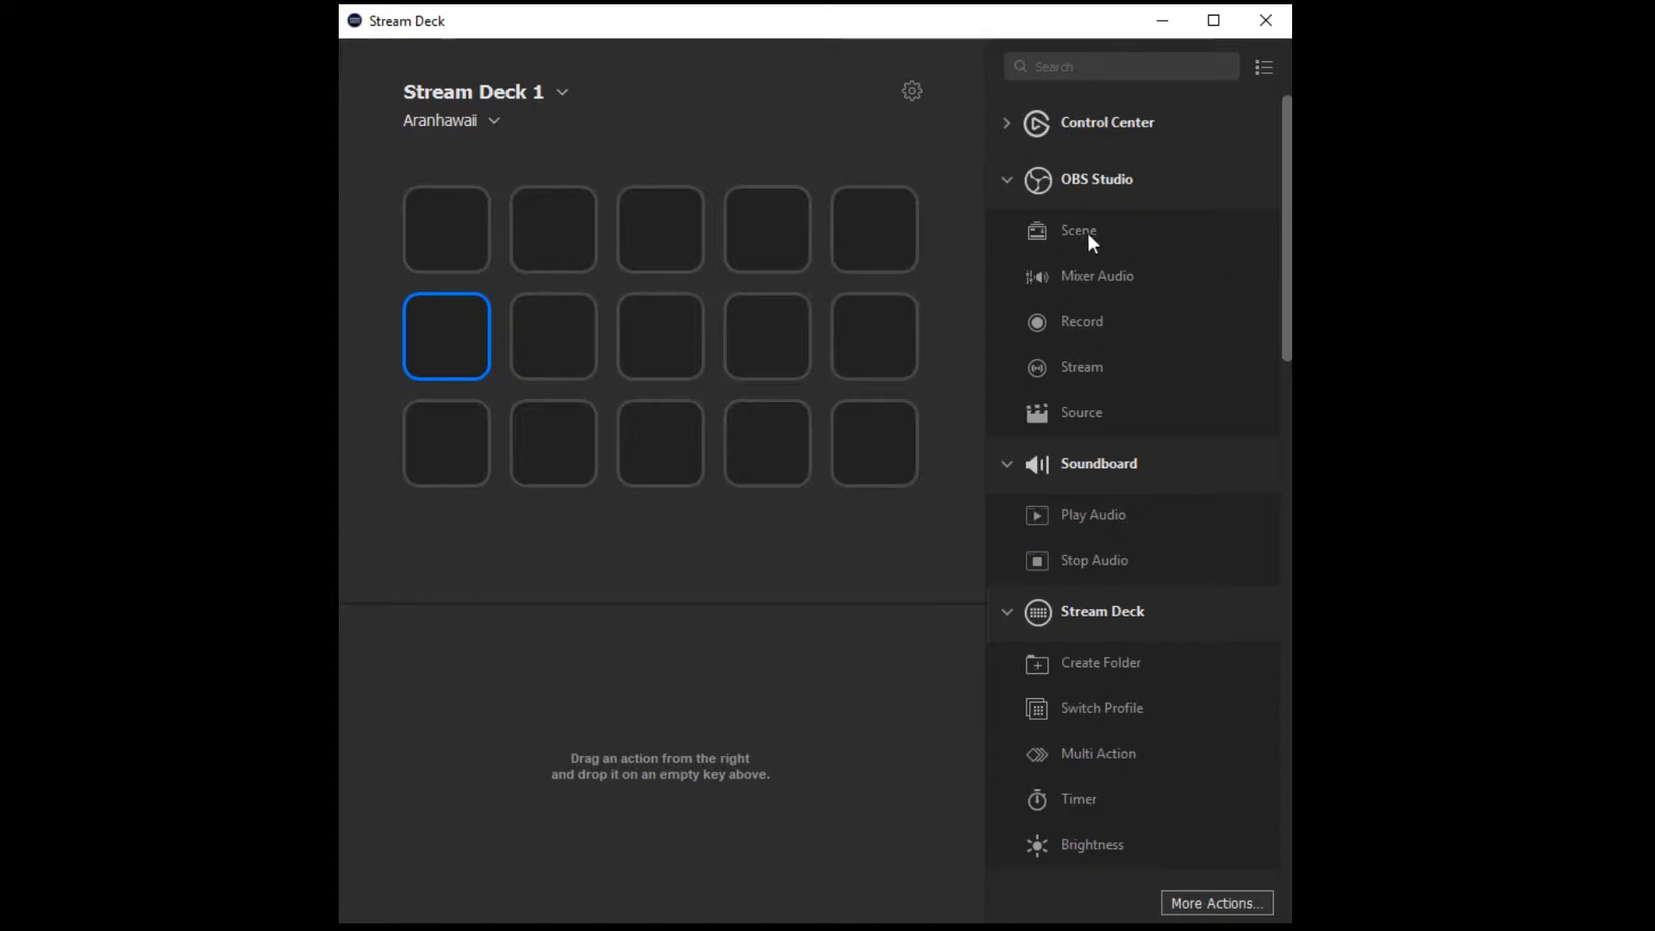
left_click_drag(1087, 231, 877, 223)
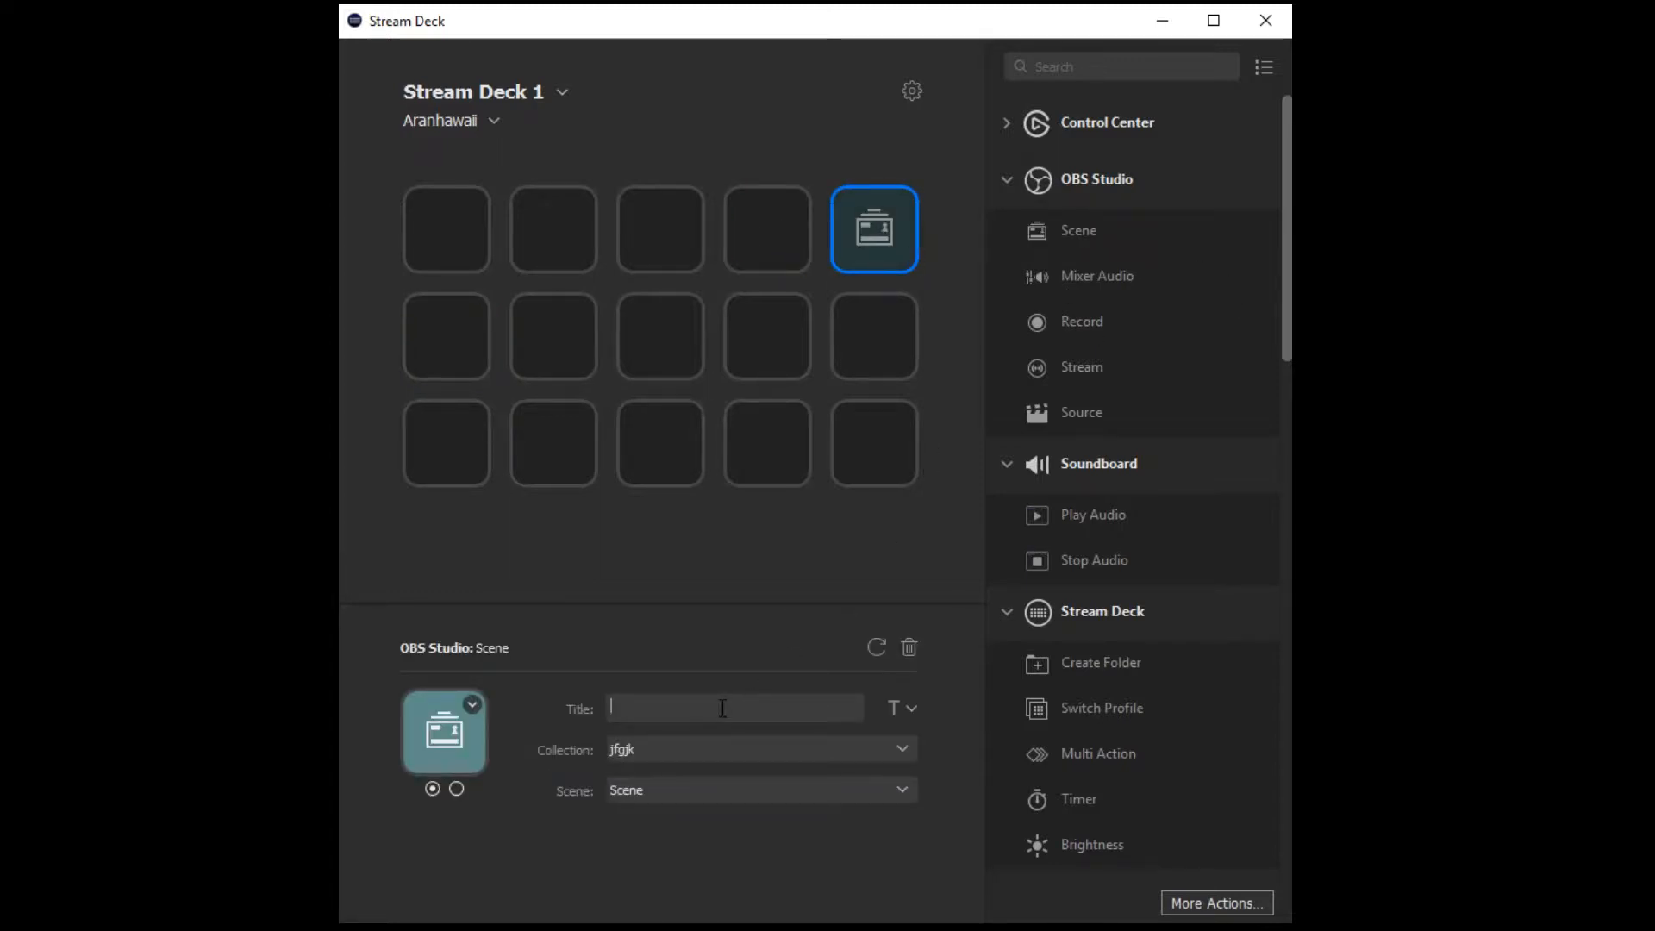
type("Title ")
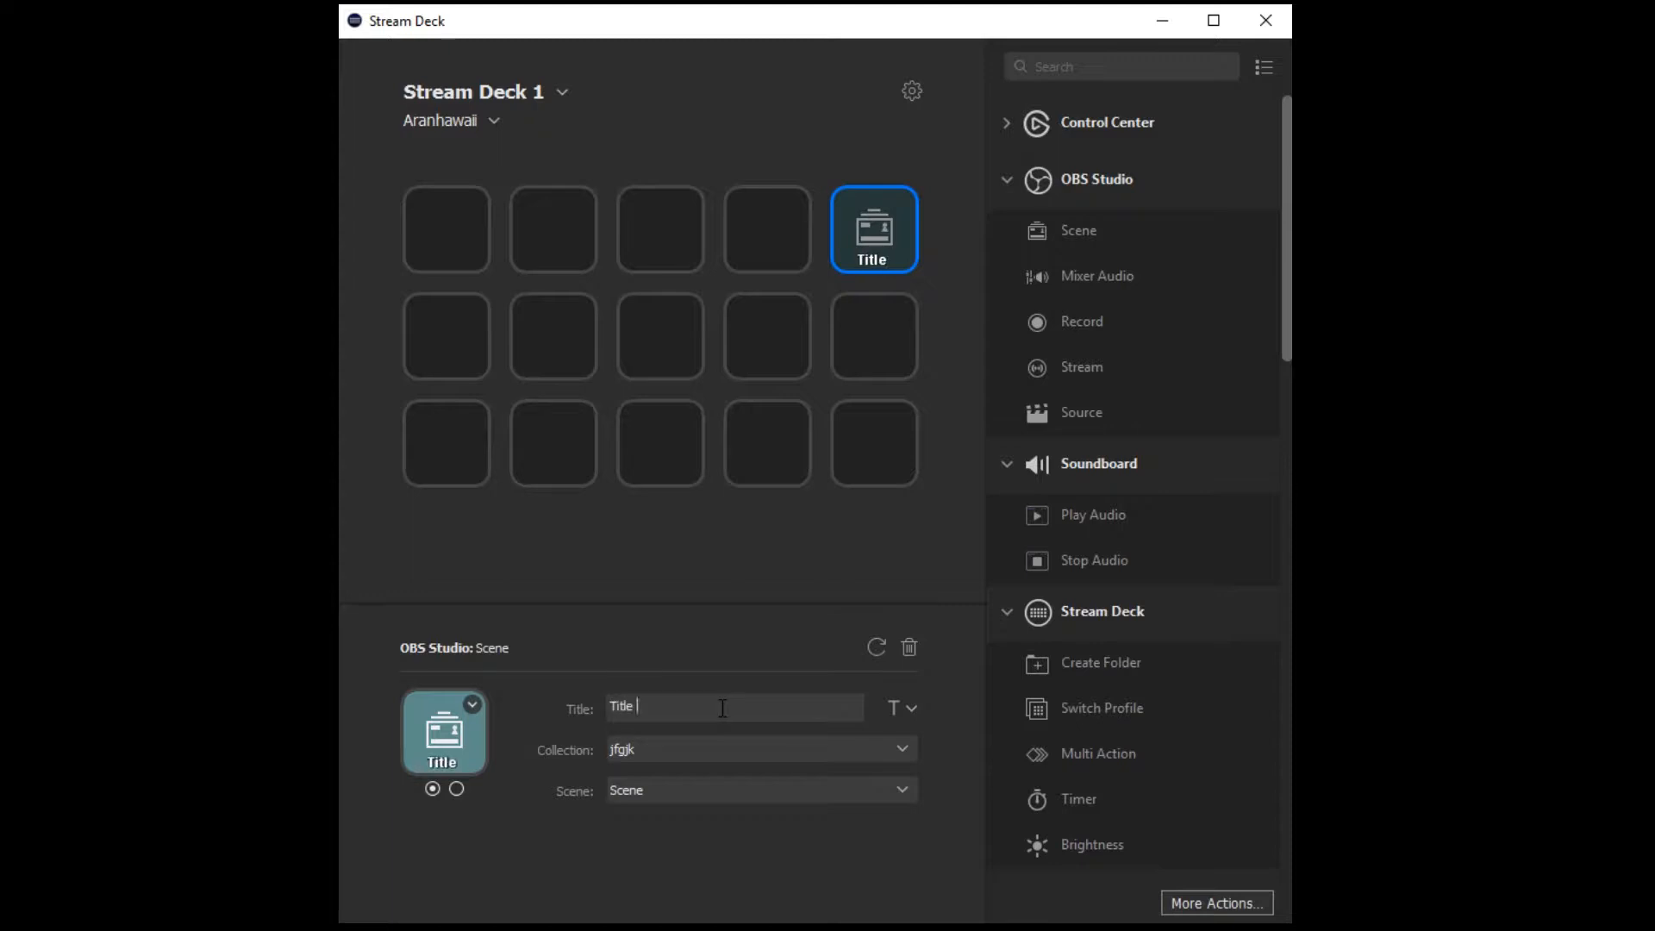
type("w Cam")
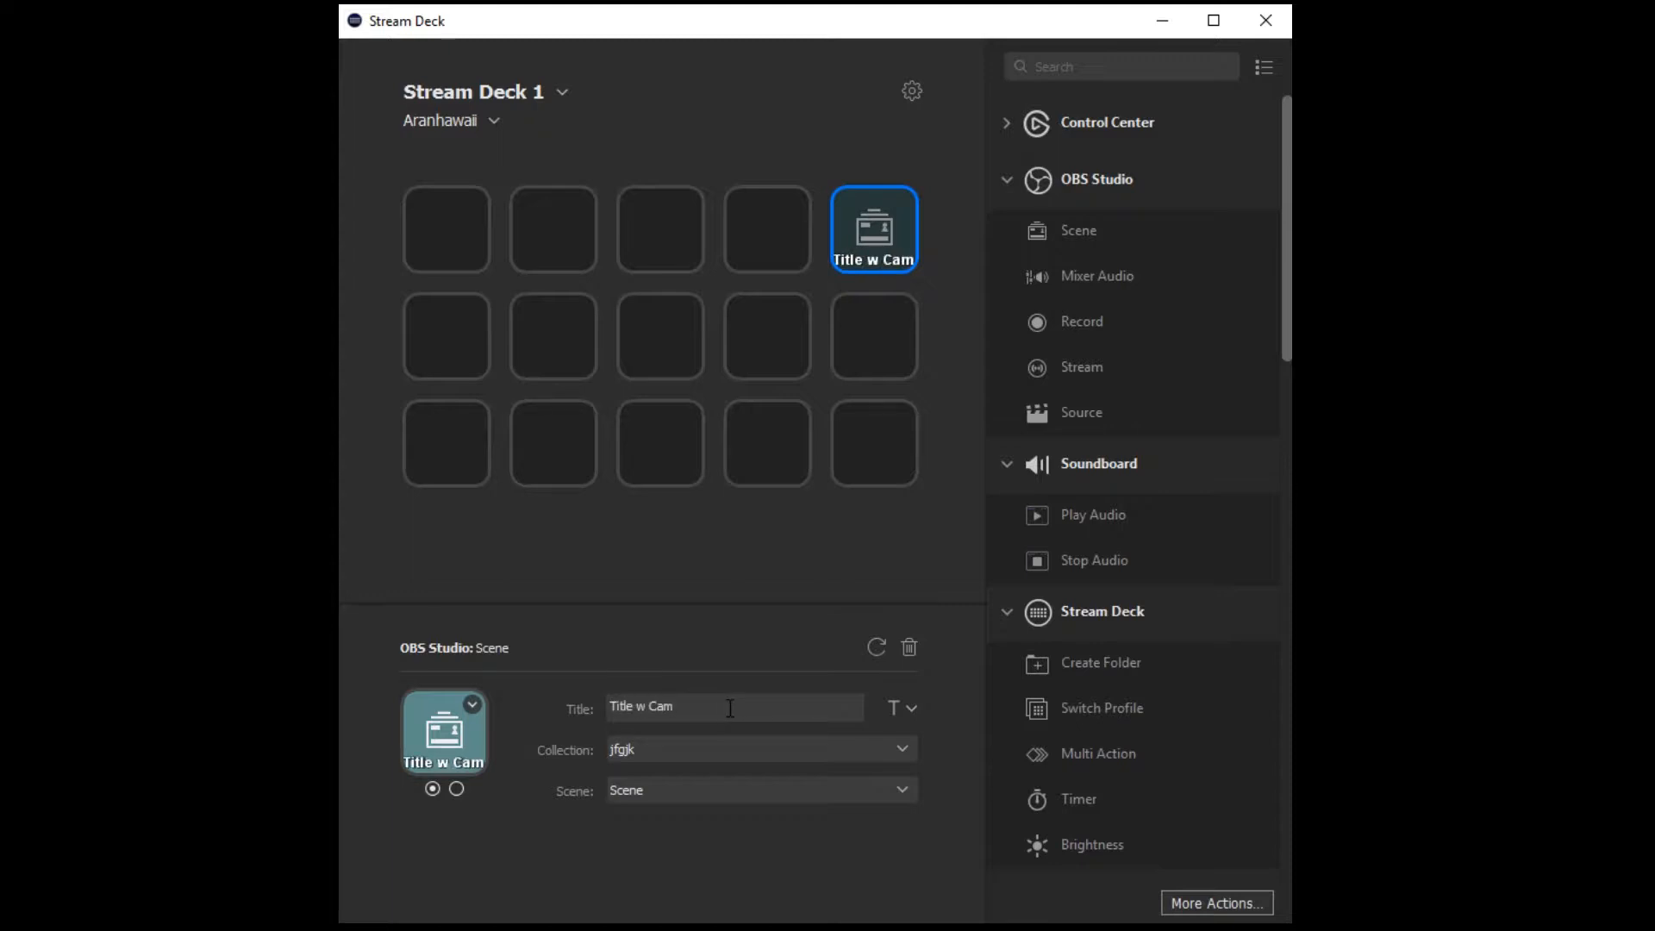
Try the middle and top alignments for the Scene key's title and restore the bottom alignment.
left_click(910, 710)
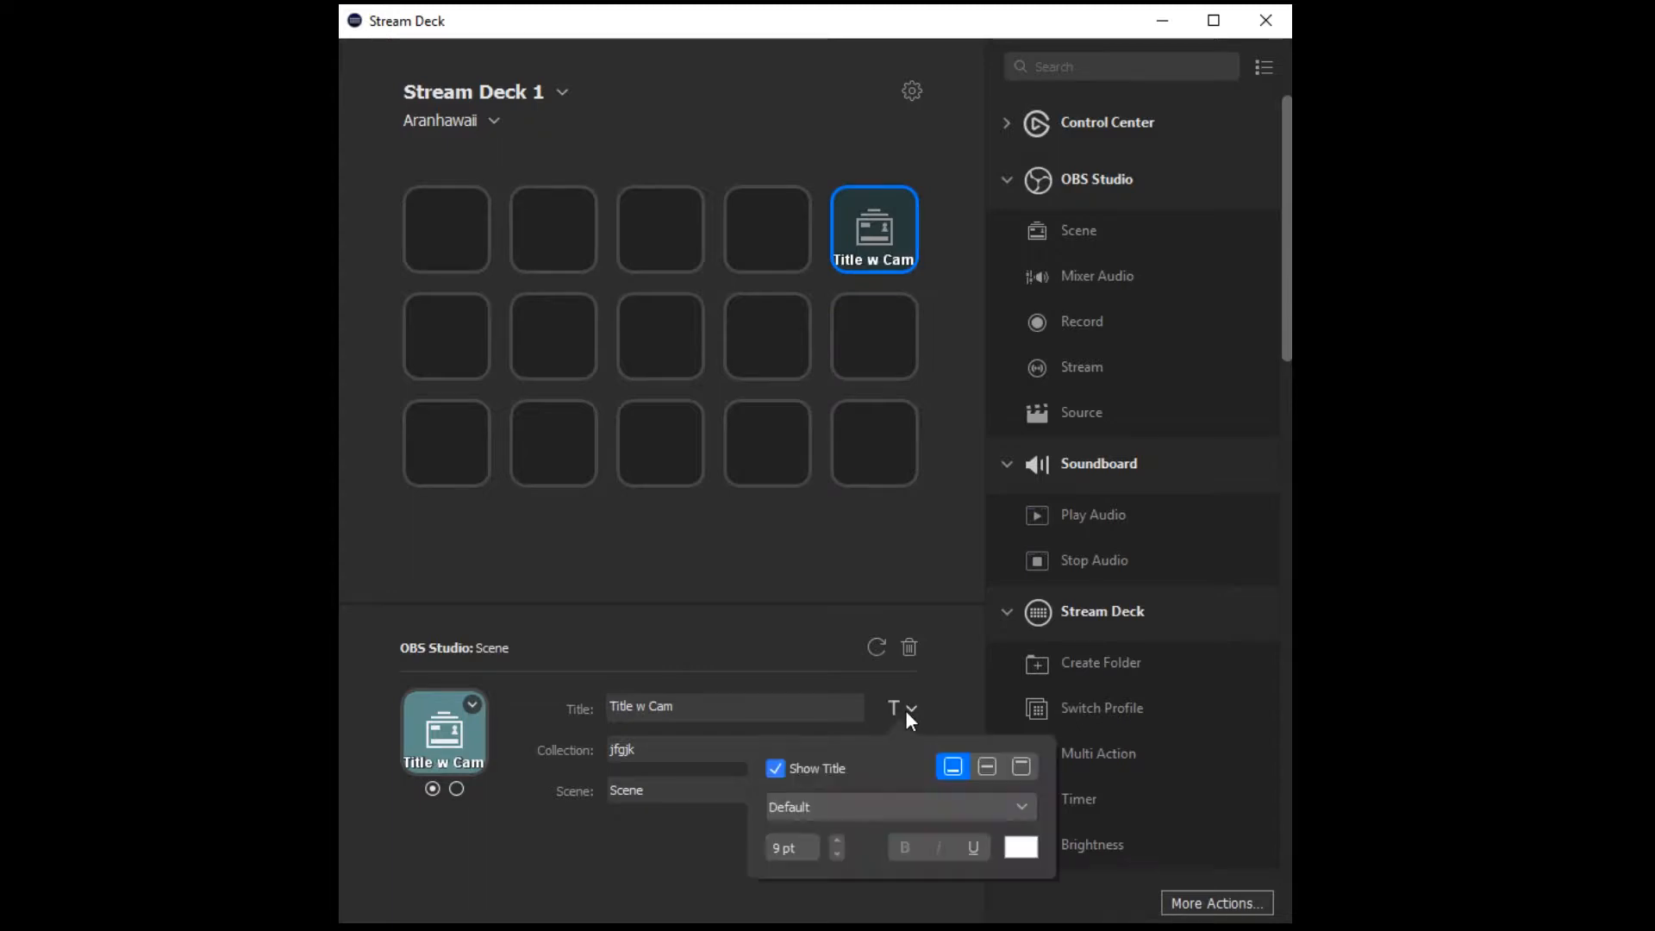
left_click(988, 773)
left_click(1021, 769)
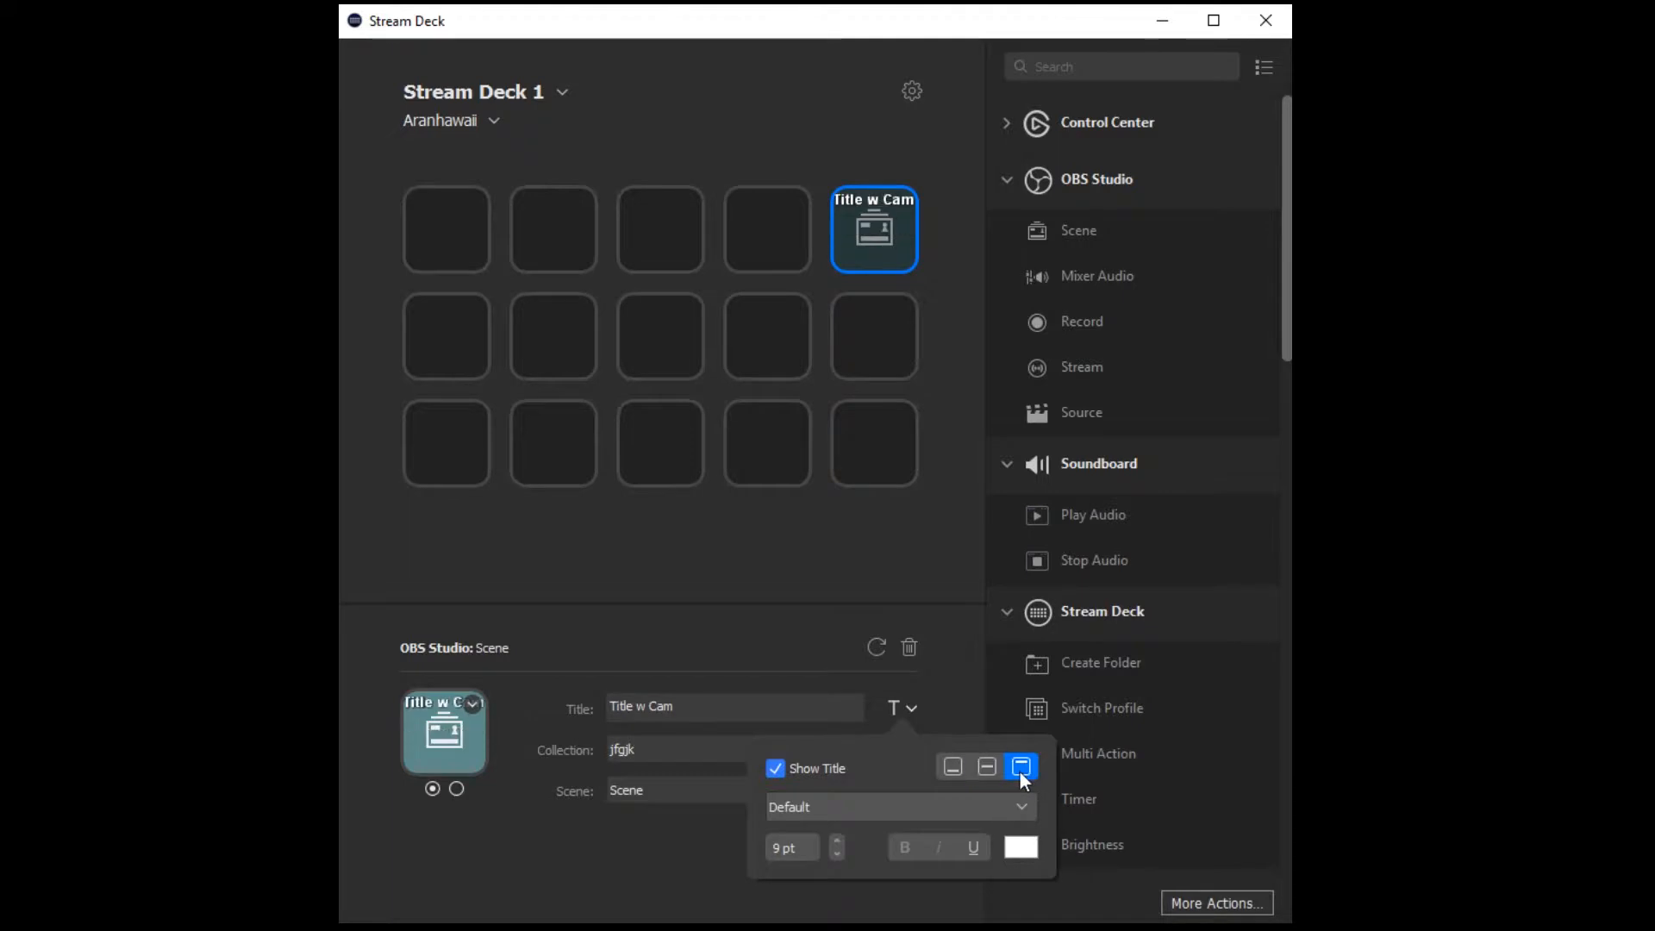
left_click(988, 767)
left_click(949, 765)
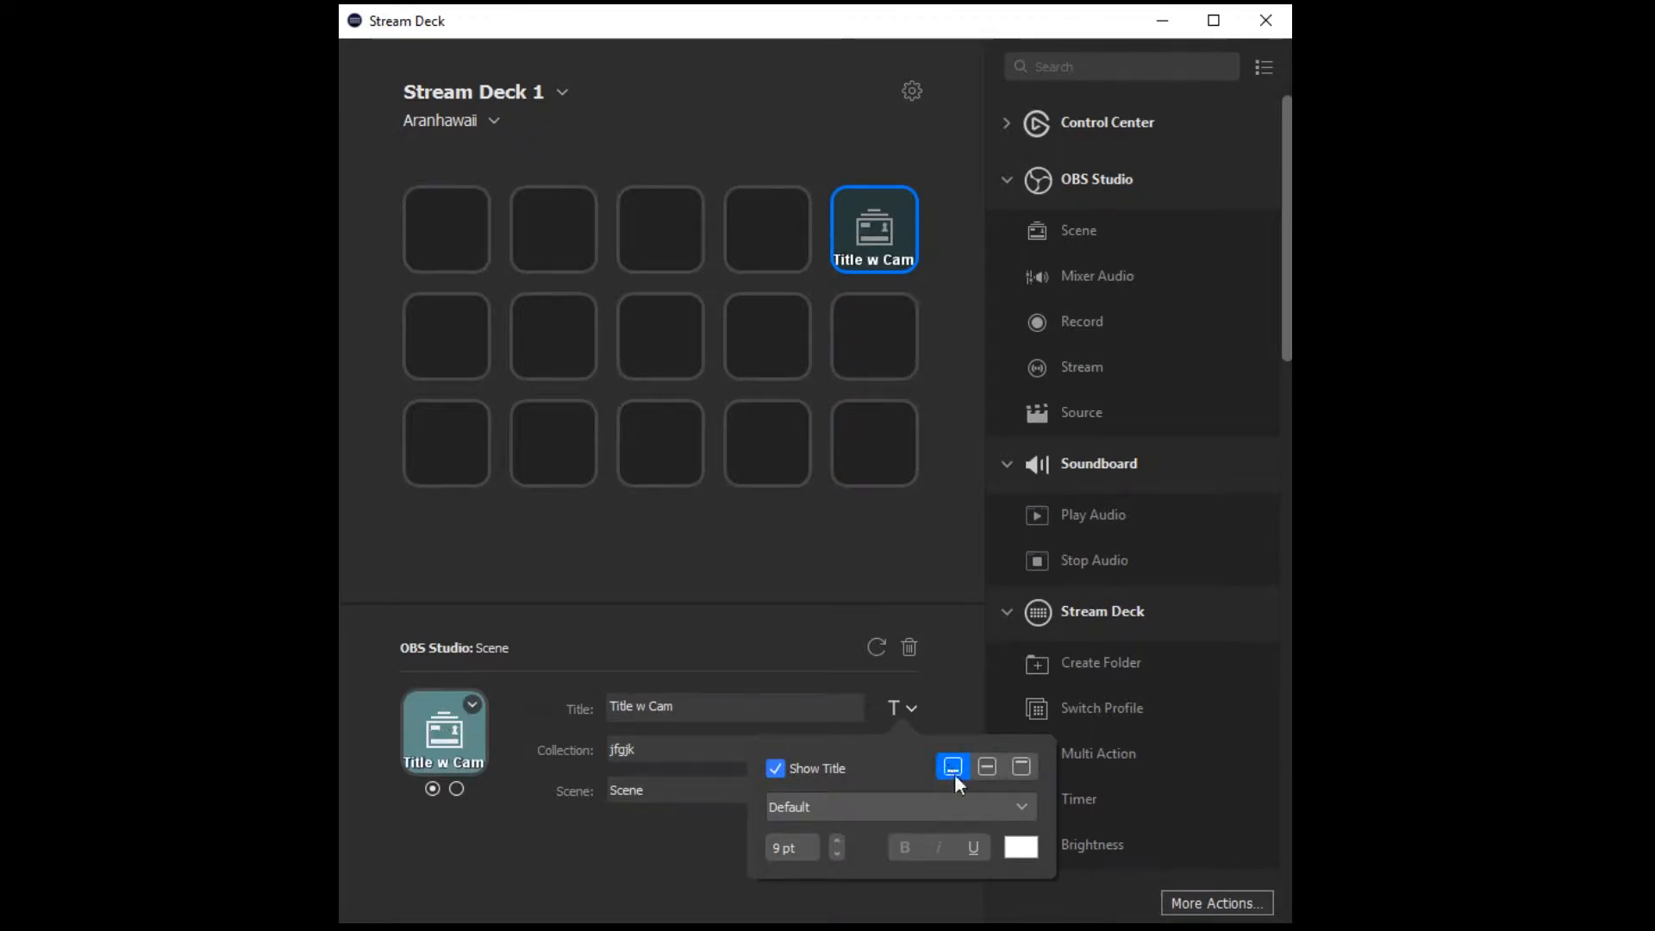
Set the font size of the Scene key's title to 15 pt.
left_click(838, 856)
left_click(838, 856)
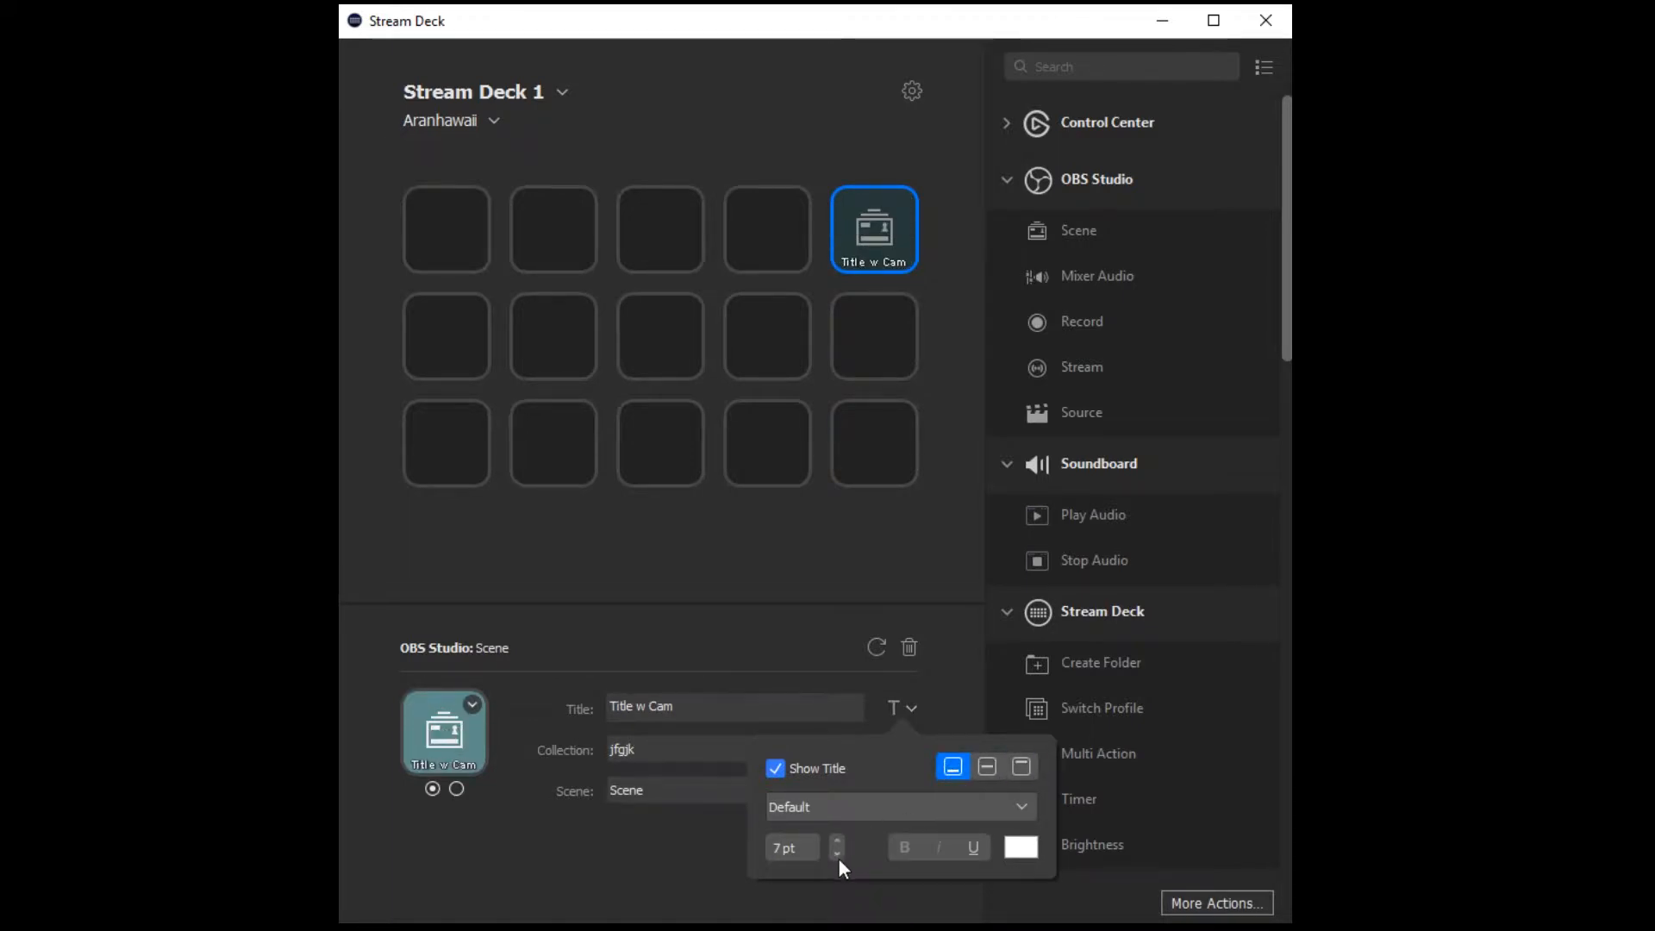
left_click(834, 835)
left_click(833, 836)
left_click(834, 836)
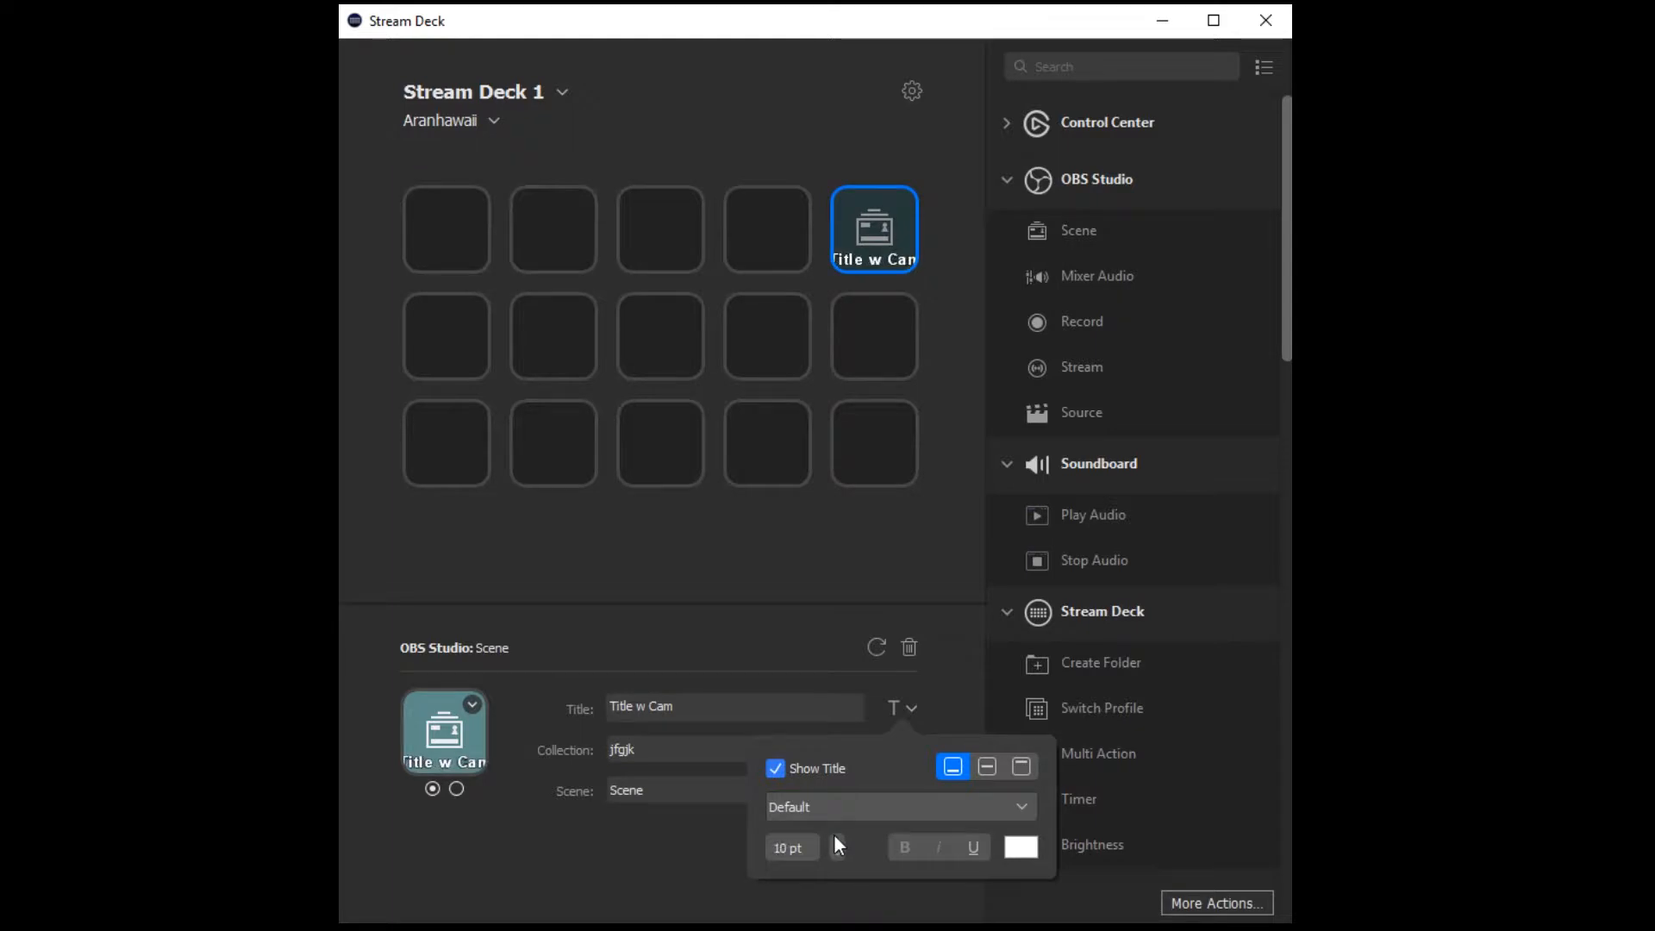
left_click(834, 836)
left_click(834, 836)
left_click(835, 836)
left_click(835, 836)
left_click(834, 836)
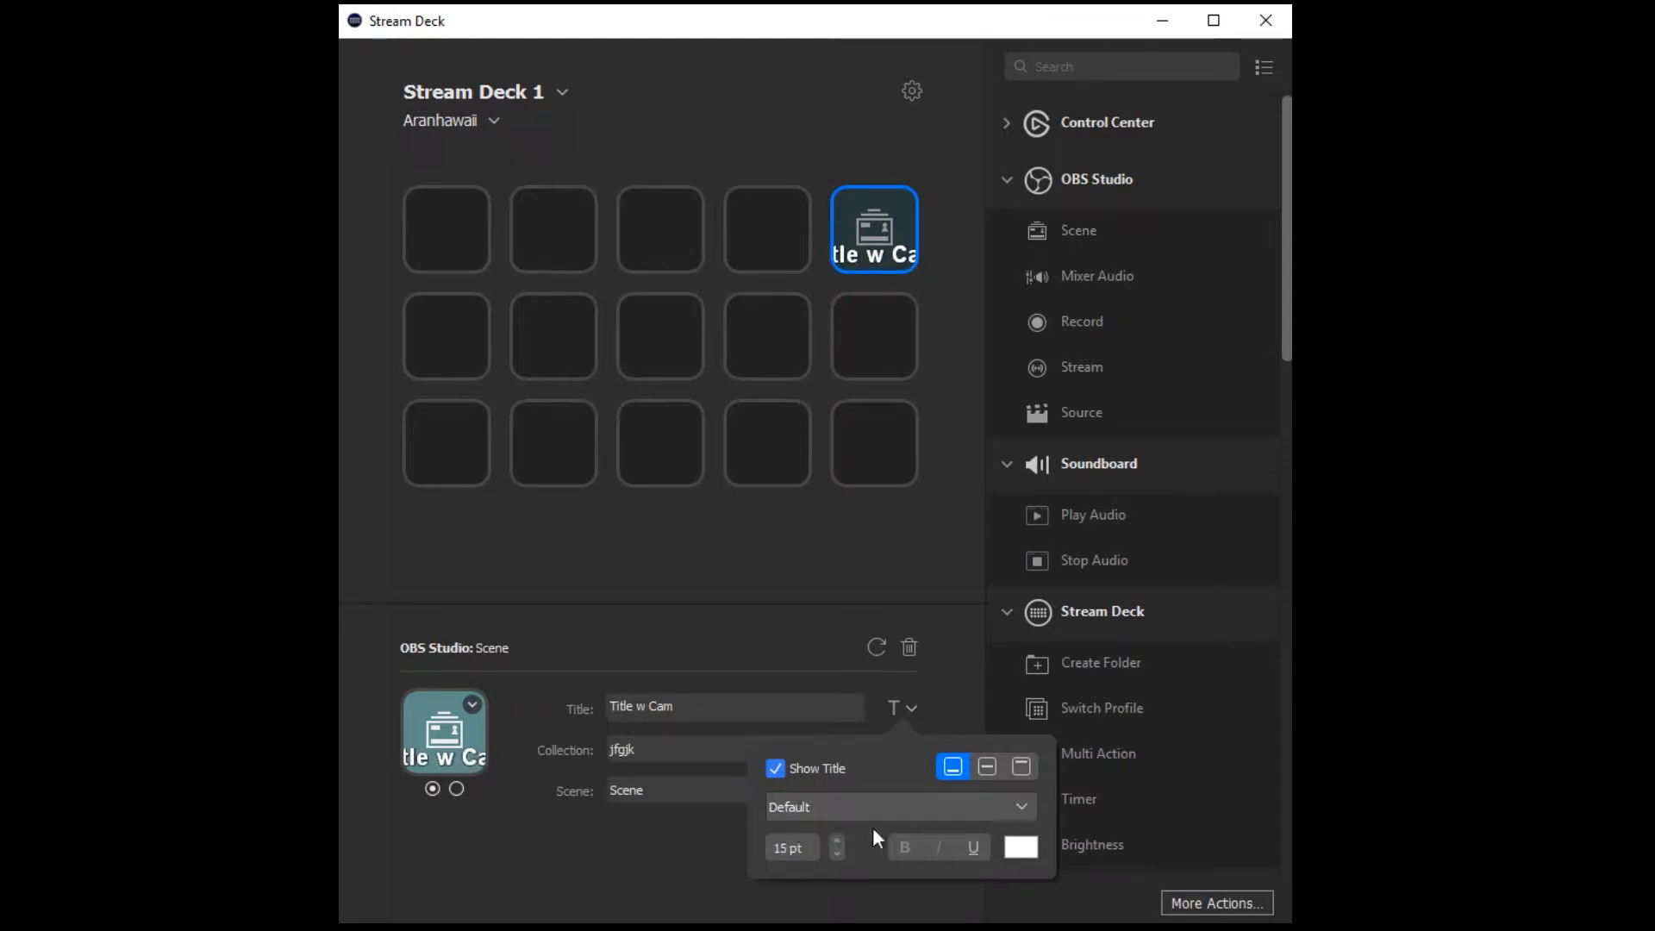
left_click(906, 707)
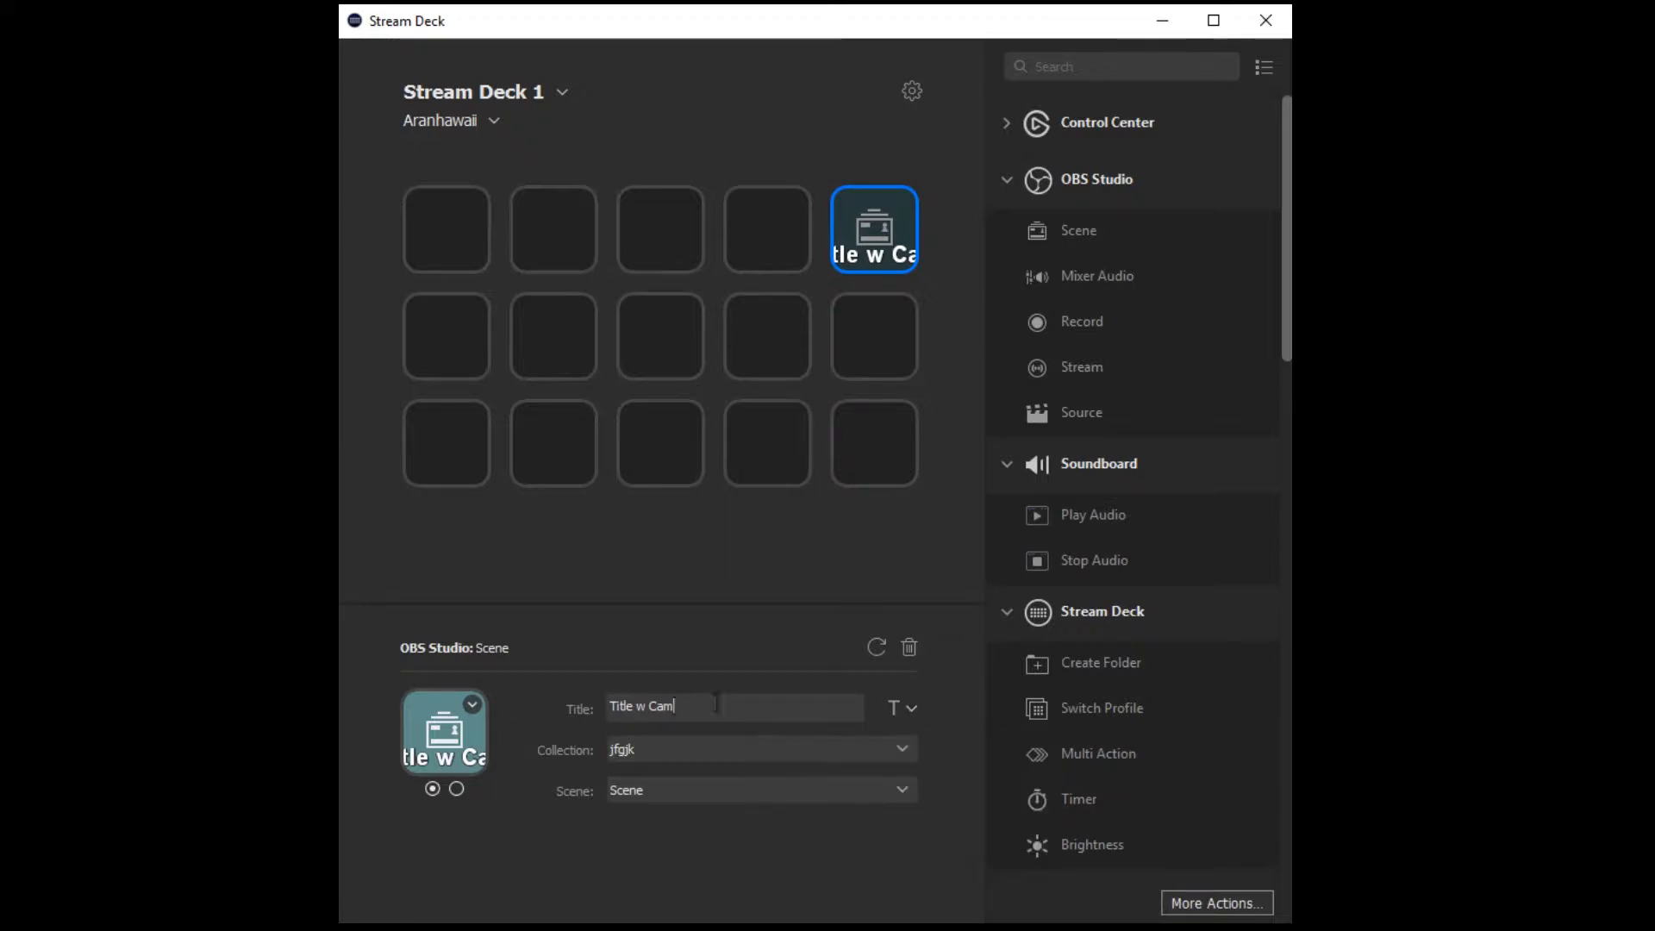
Shorten the Scene key's title to "Title" and make it switch to Scene 3 of the jfgjk collection.
left_click_drag(635, 707, 703, 716)
key("BackSpace")
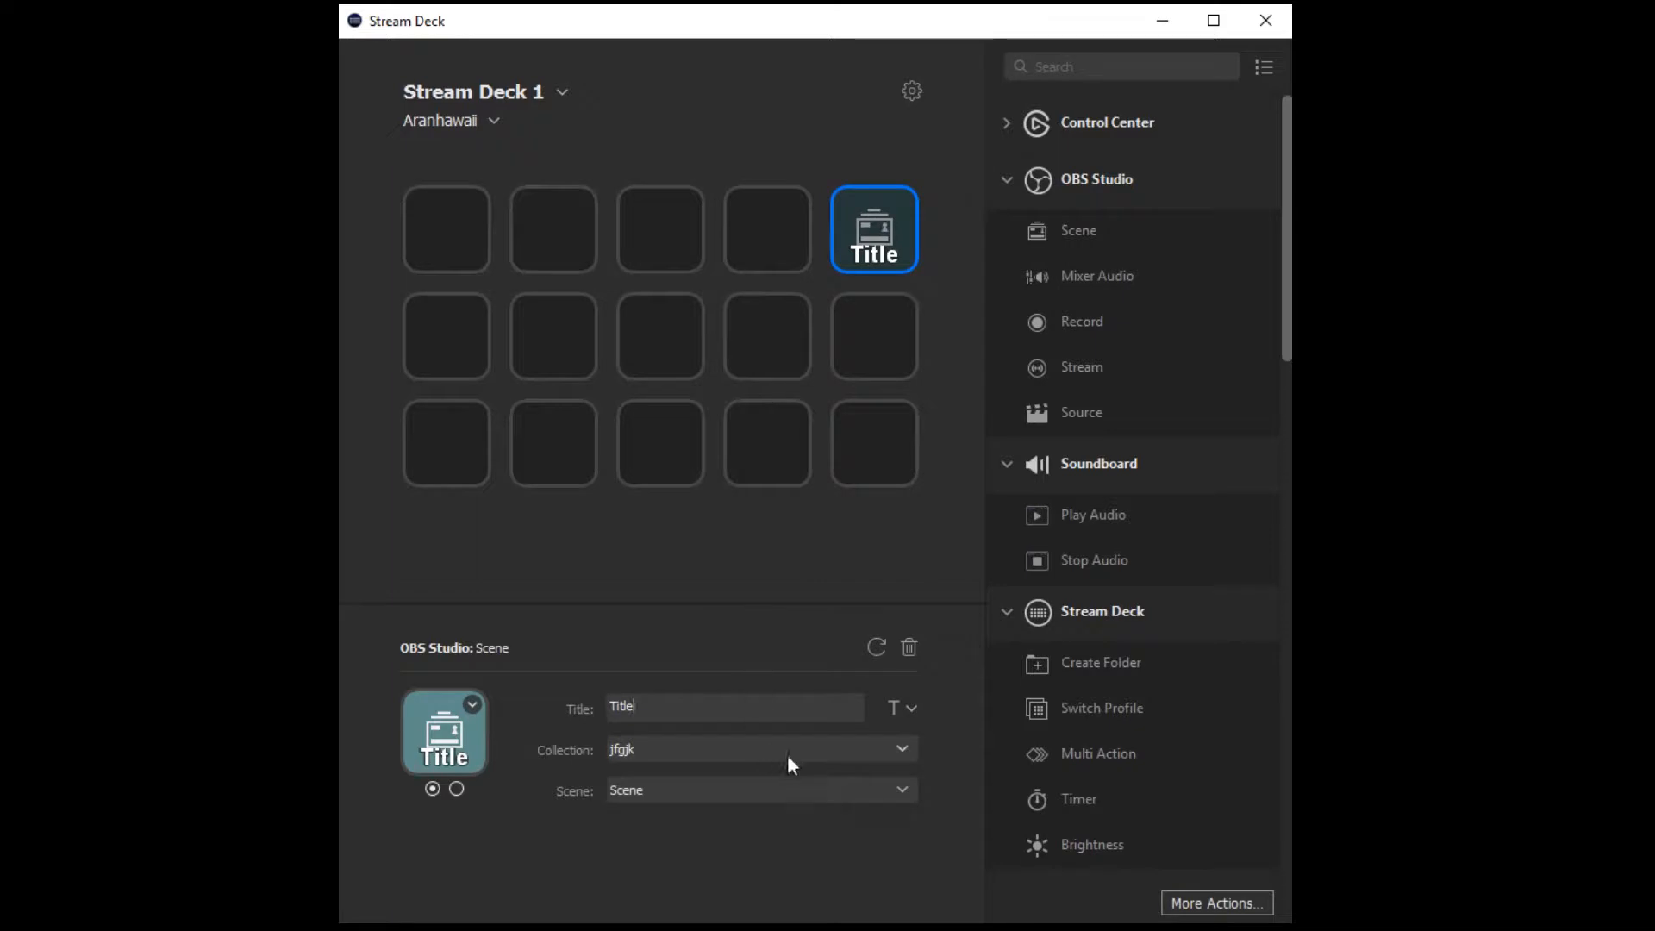
left_click(903, 748)
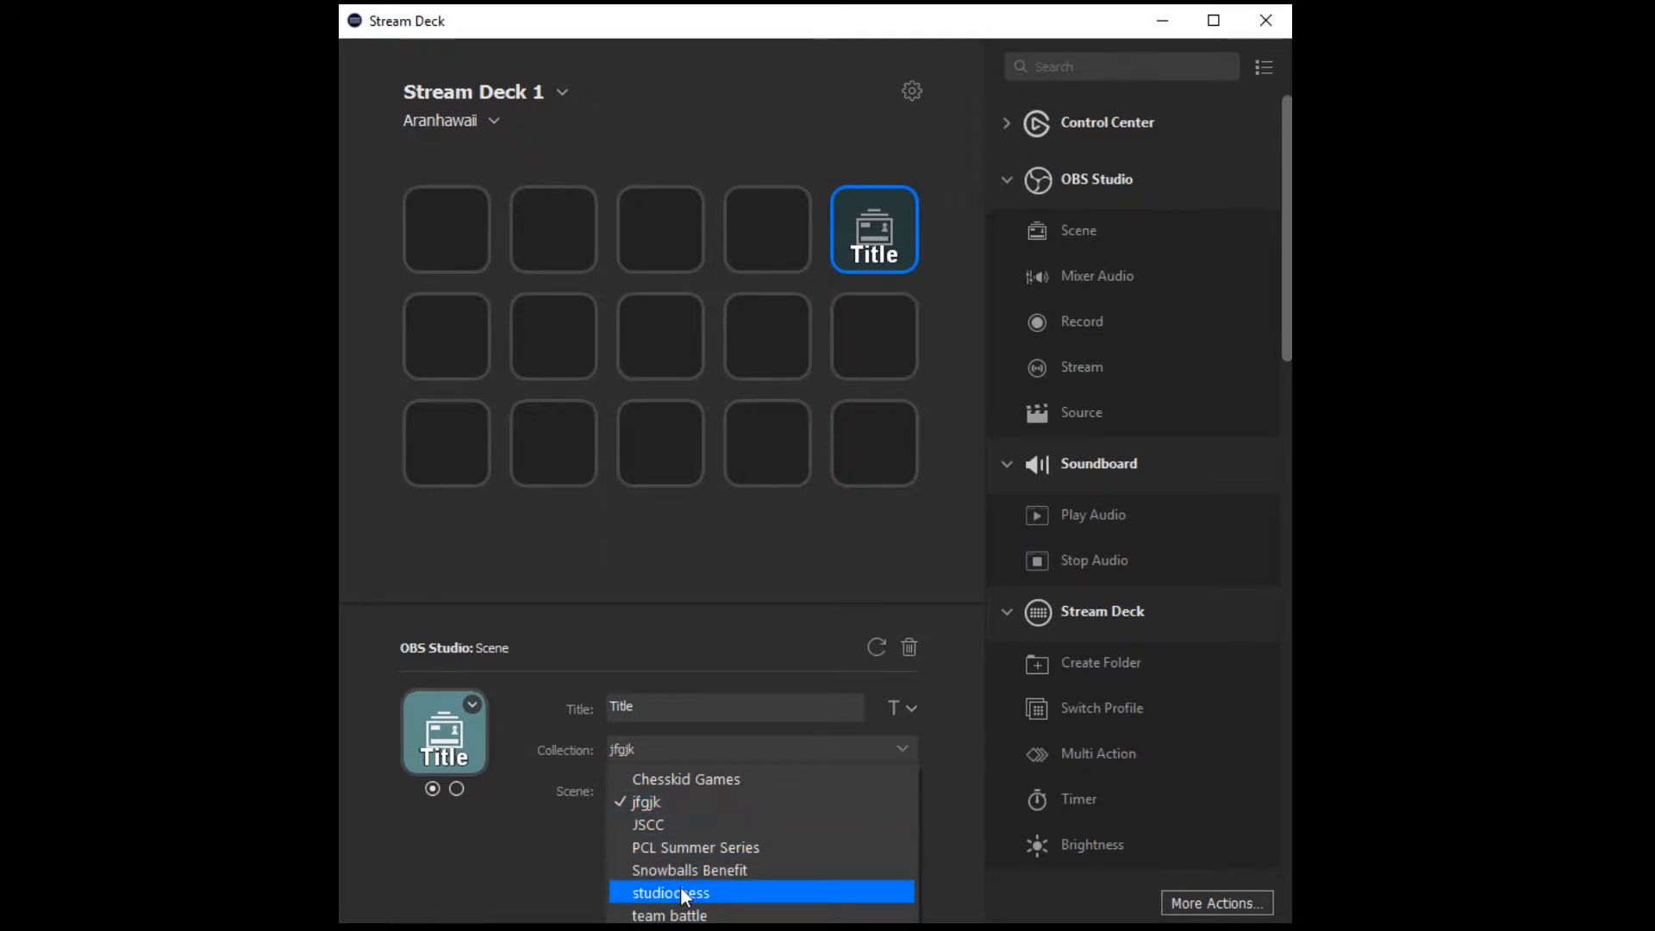
left_click(898, 745)
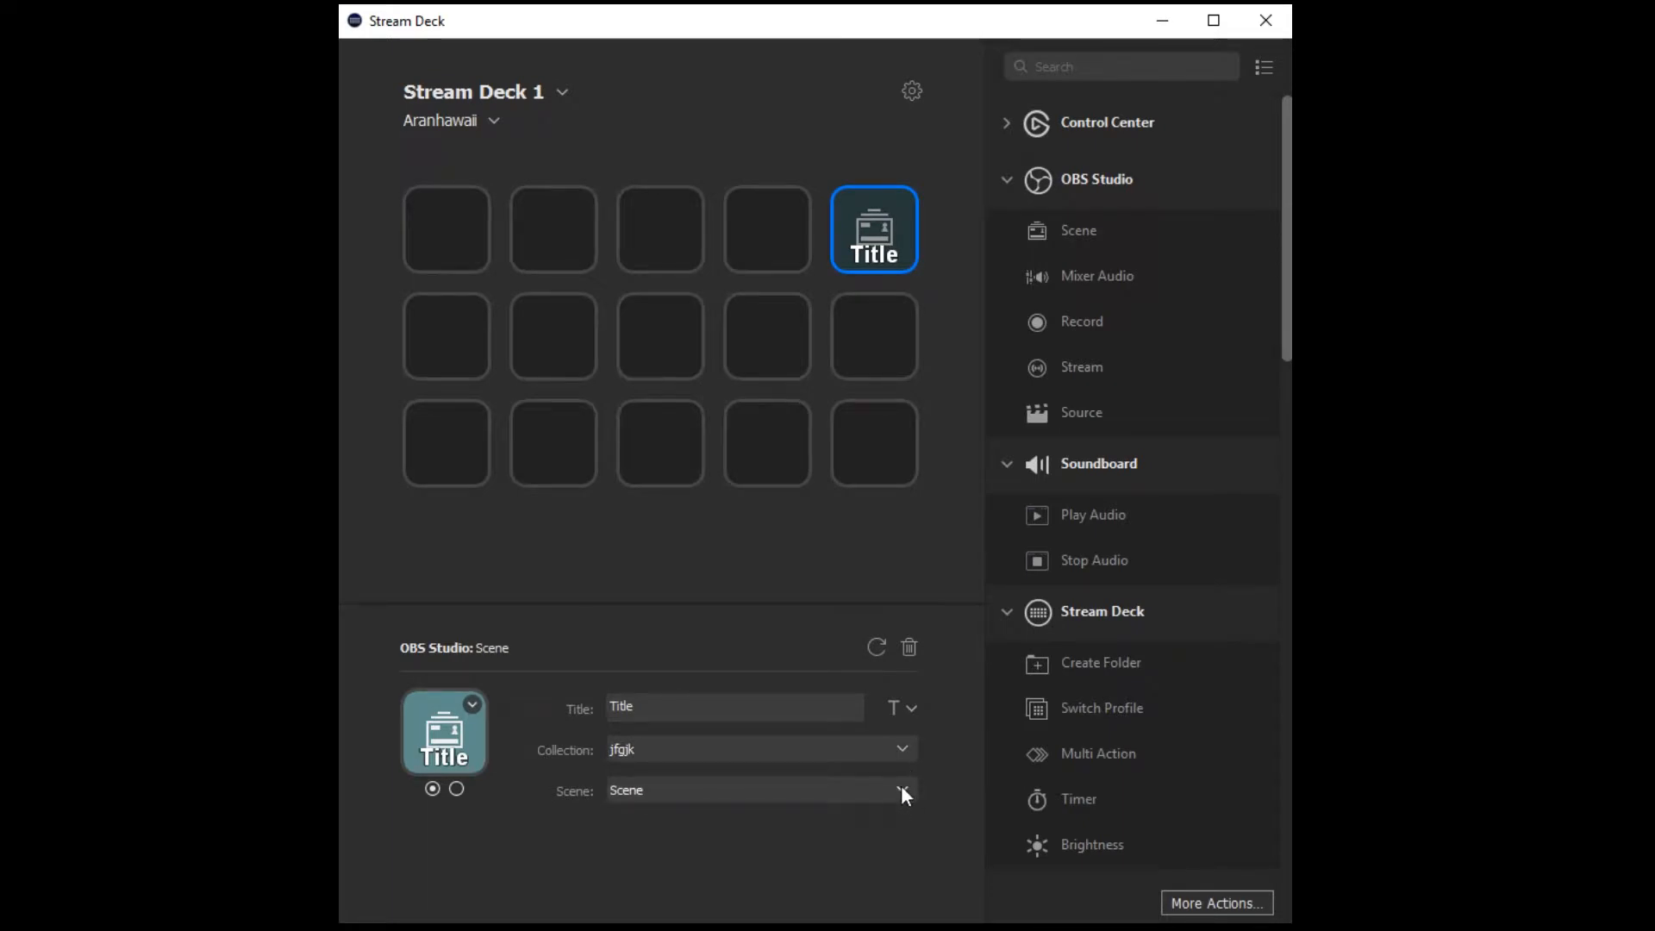
left_click(898, 787)
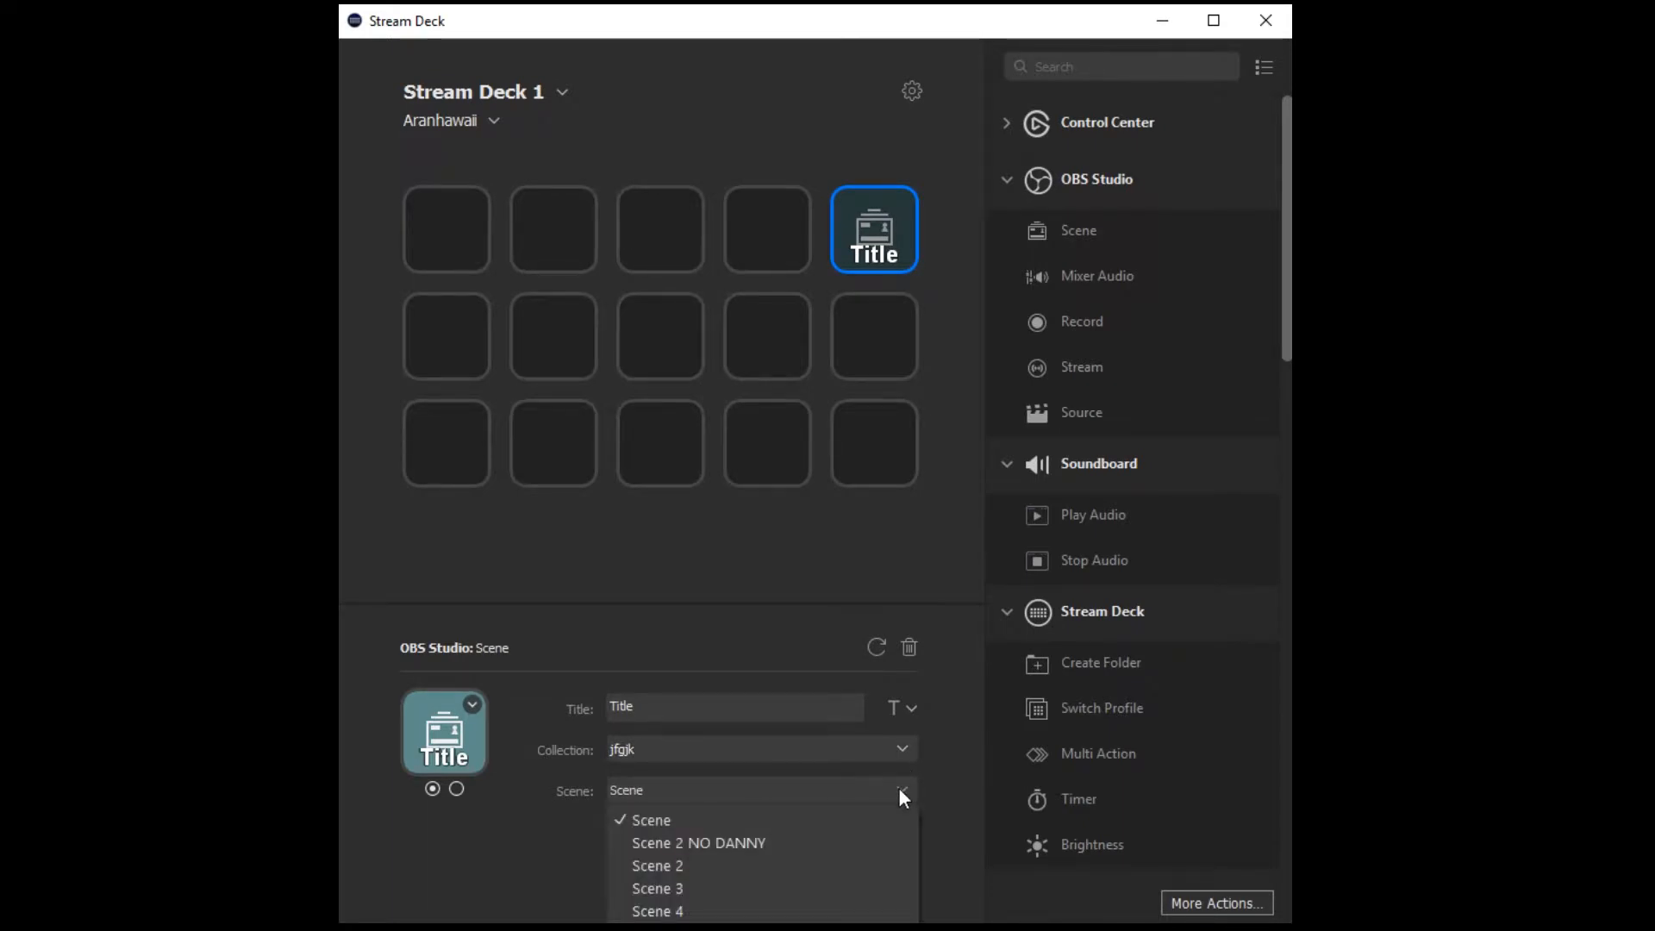
left_click(705, 888)
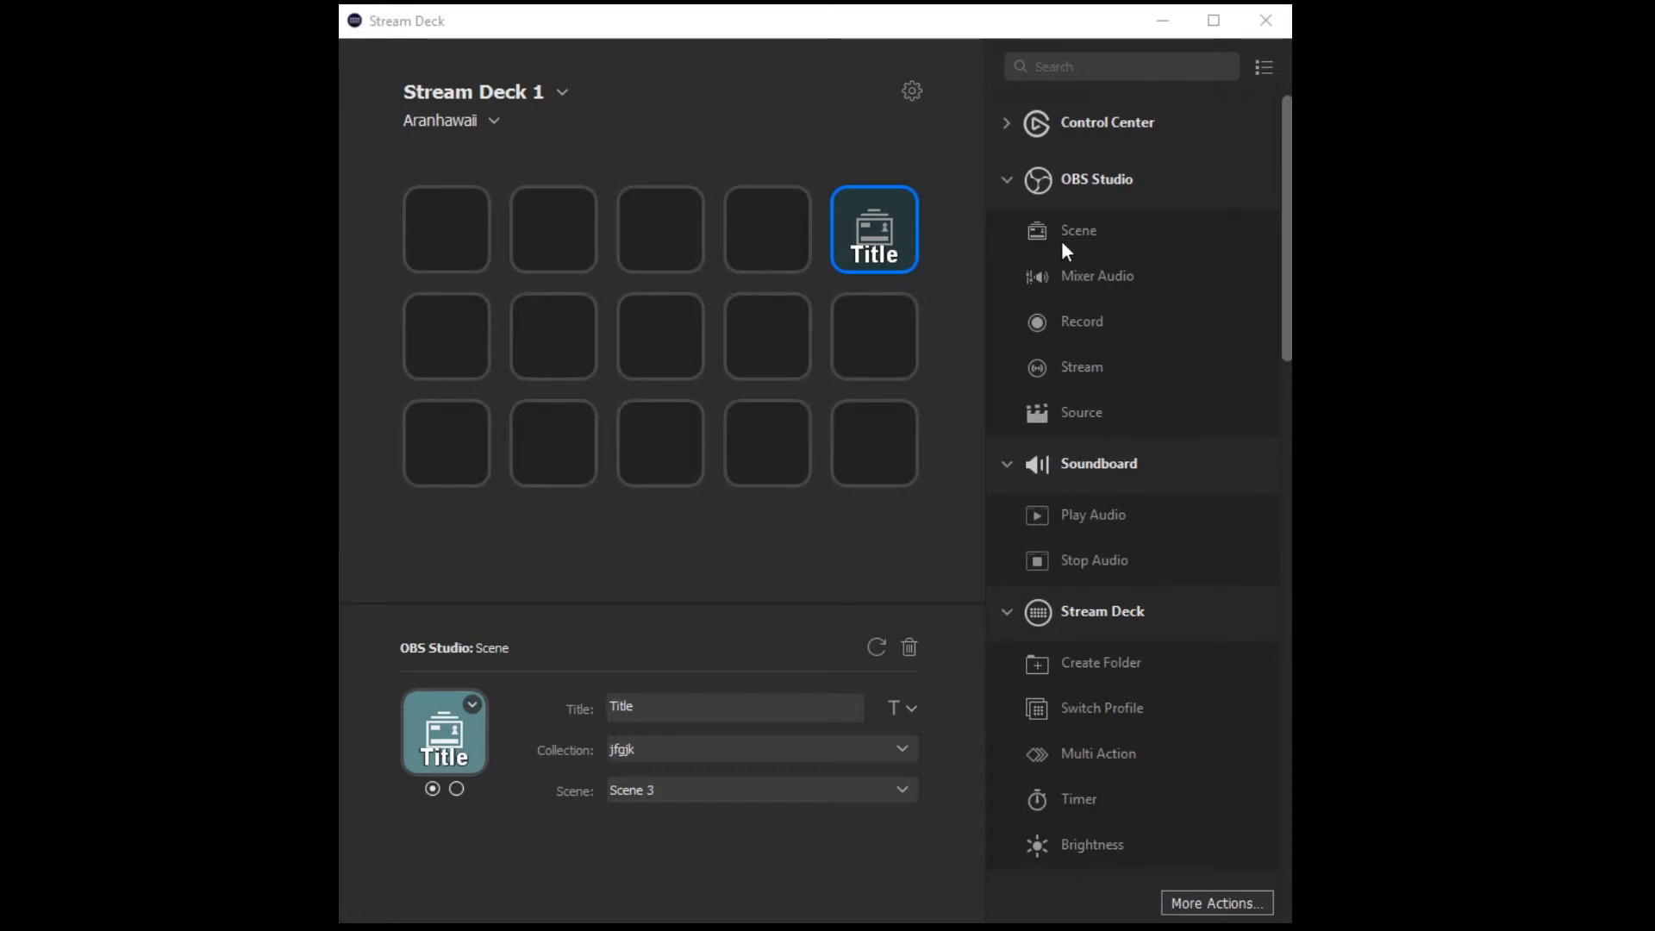
Add another Scene action to the fourth key of the first row and delete it.
left_click_drag(1064, 245, 775, 231)
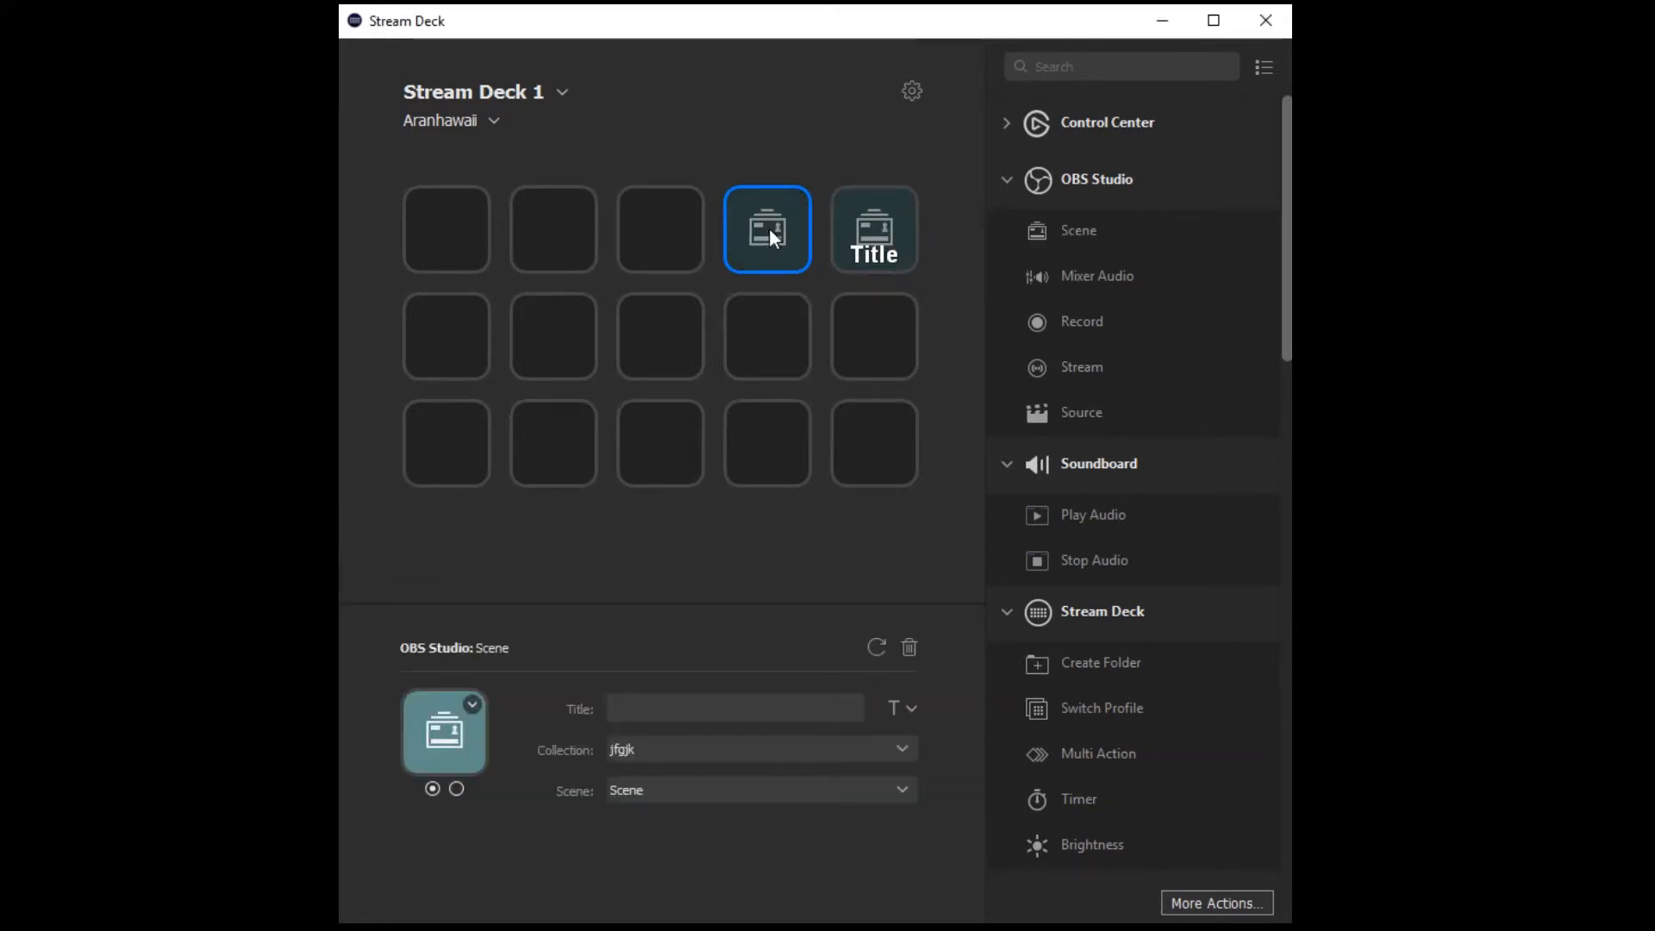
key("Delete")
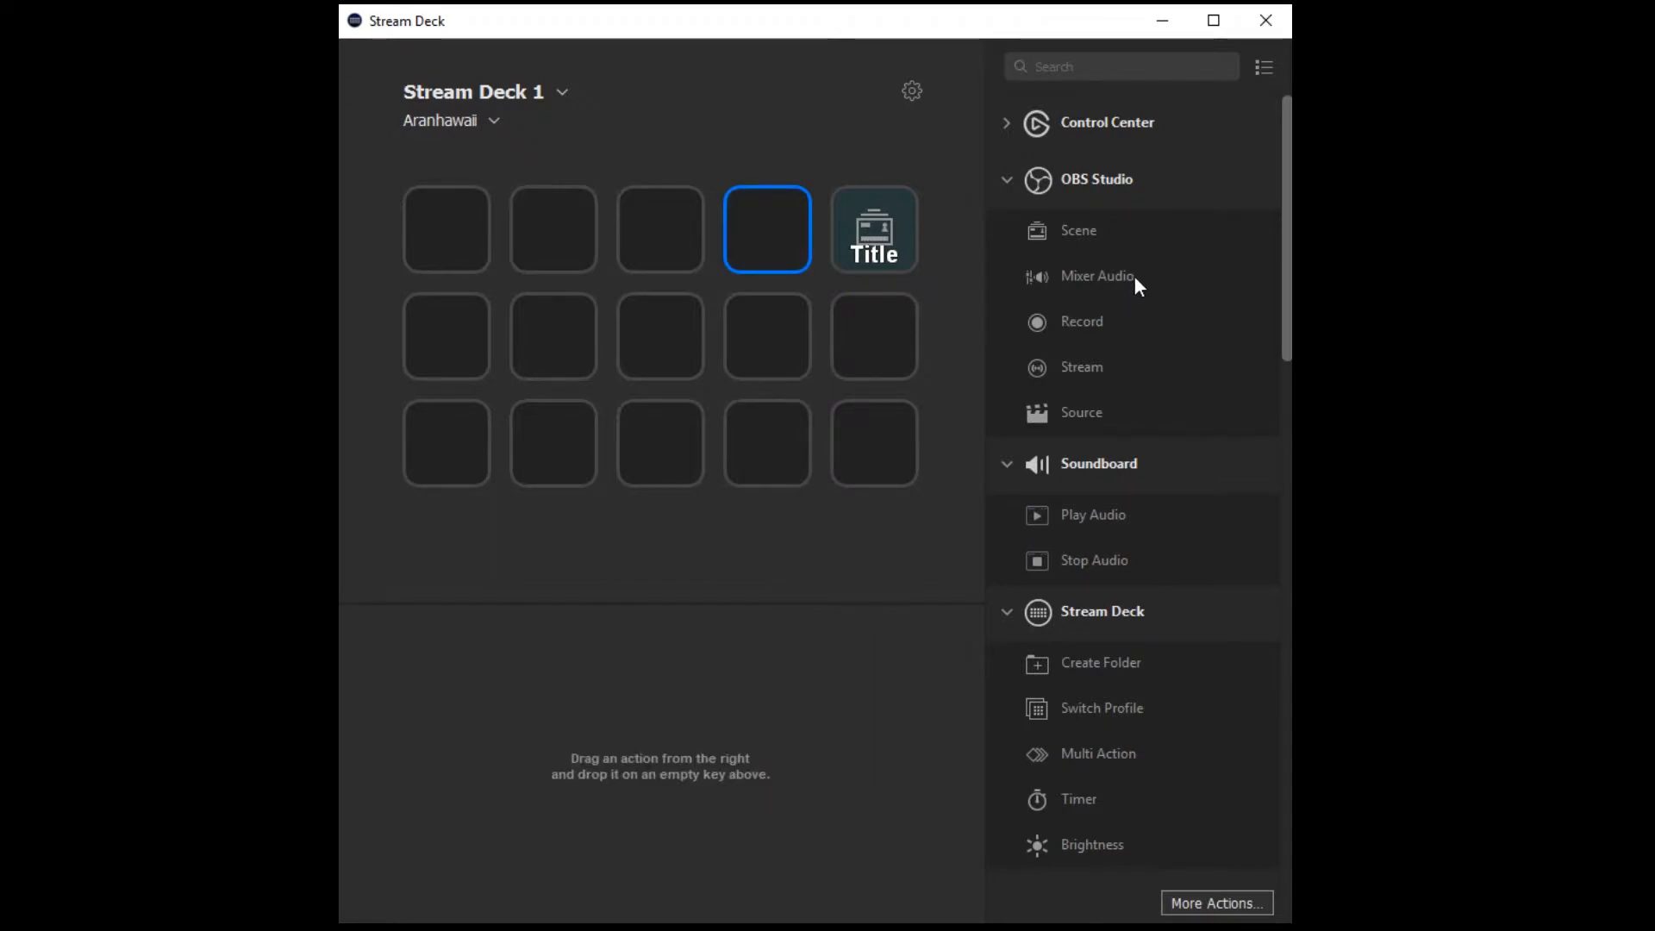
Add a Mixer Audio action titled "Mic 3" to the fourth key of the first row, with Mic/Aux 3 of the jfgjk collection as its source.
left_click_drag(1041, 277, 768, 242)
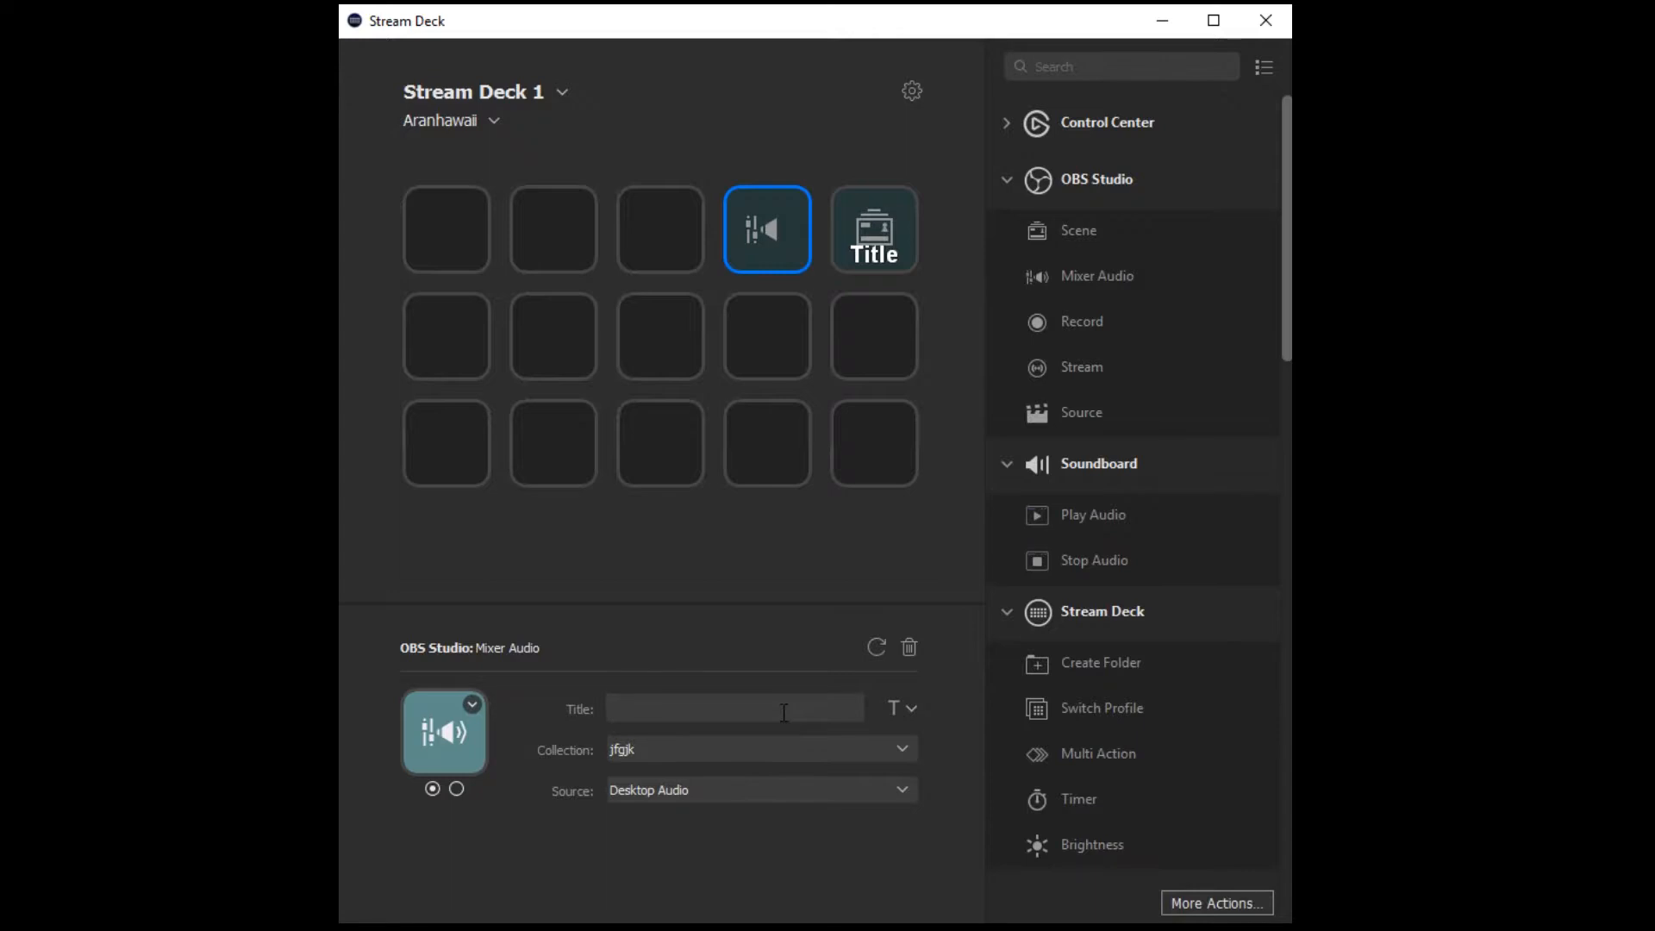
type("Mic 3")
left_click(901, 748)
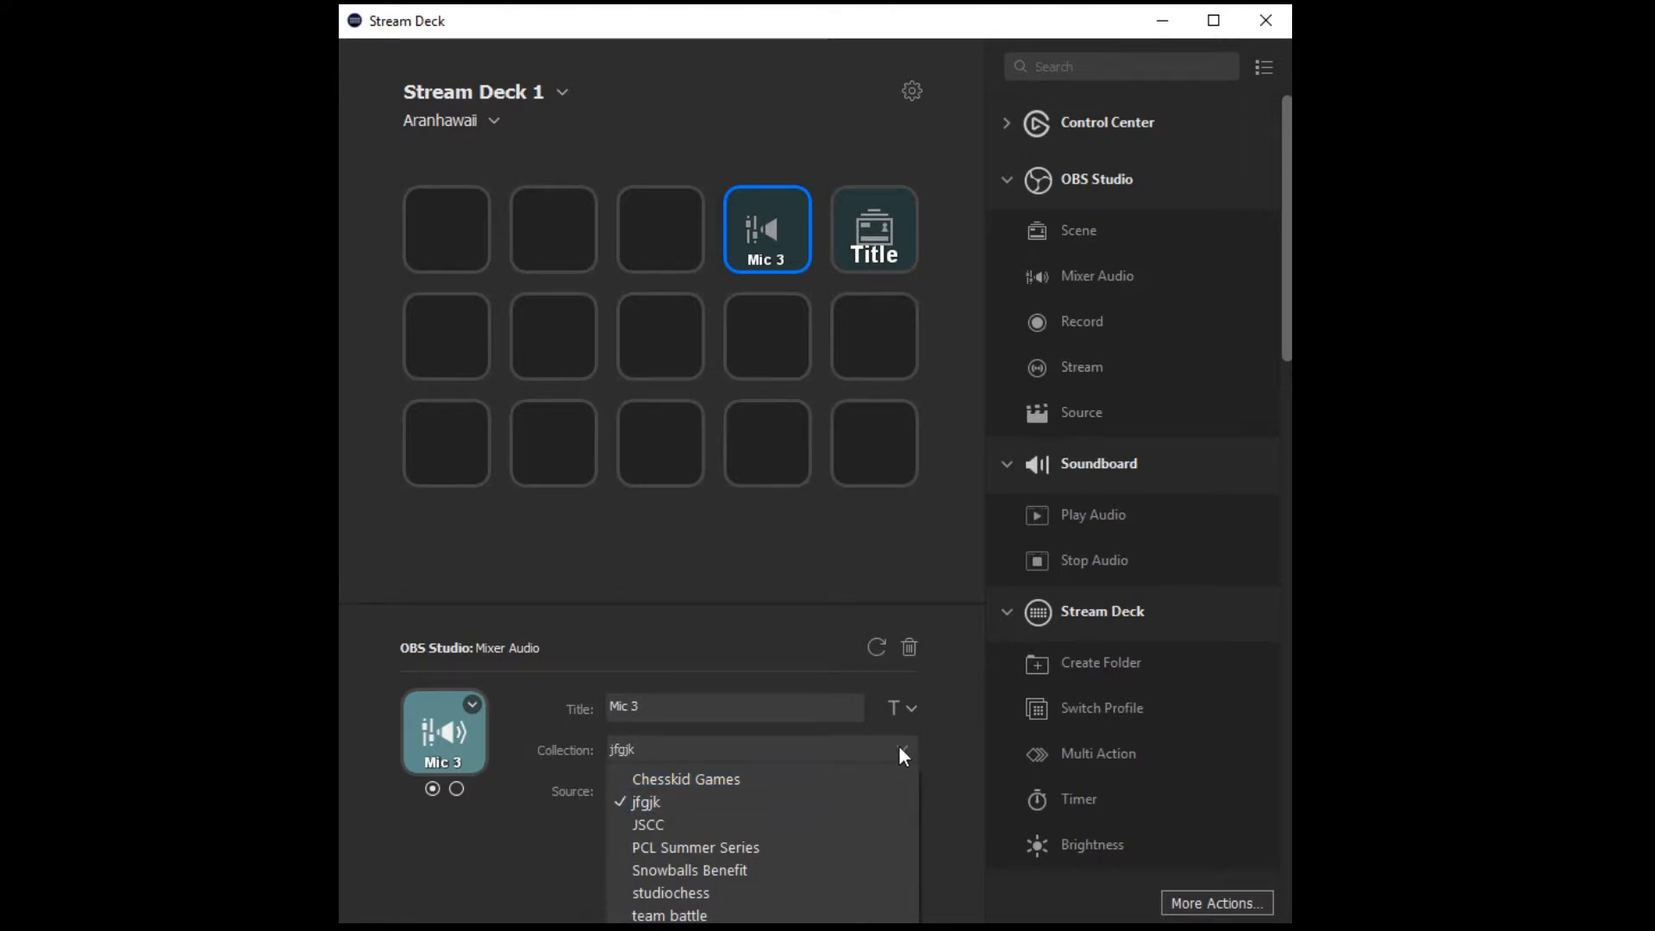
left_click(900, 799)
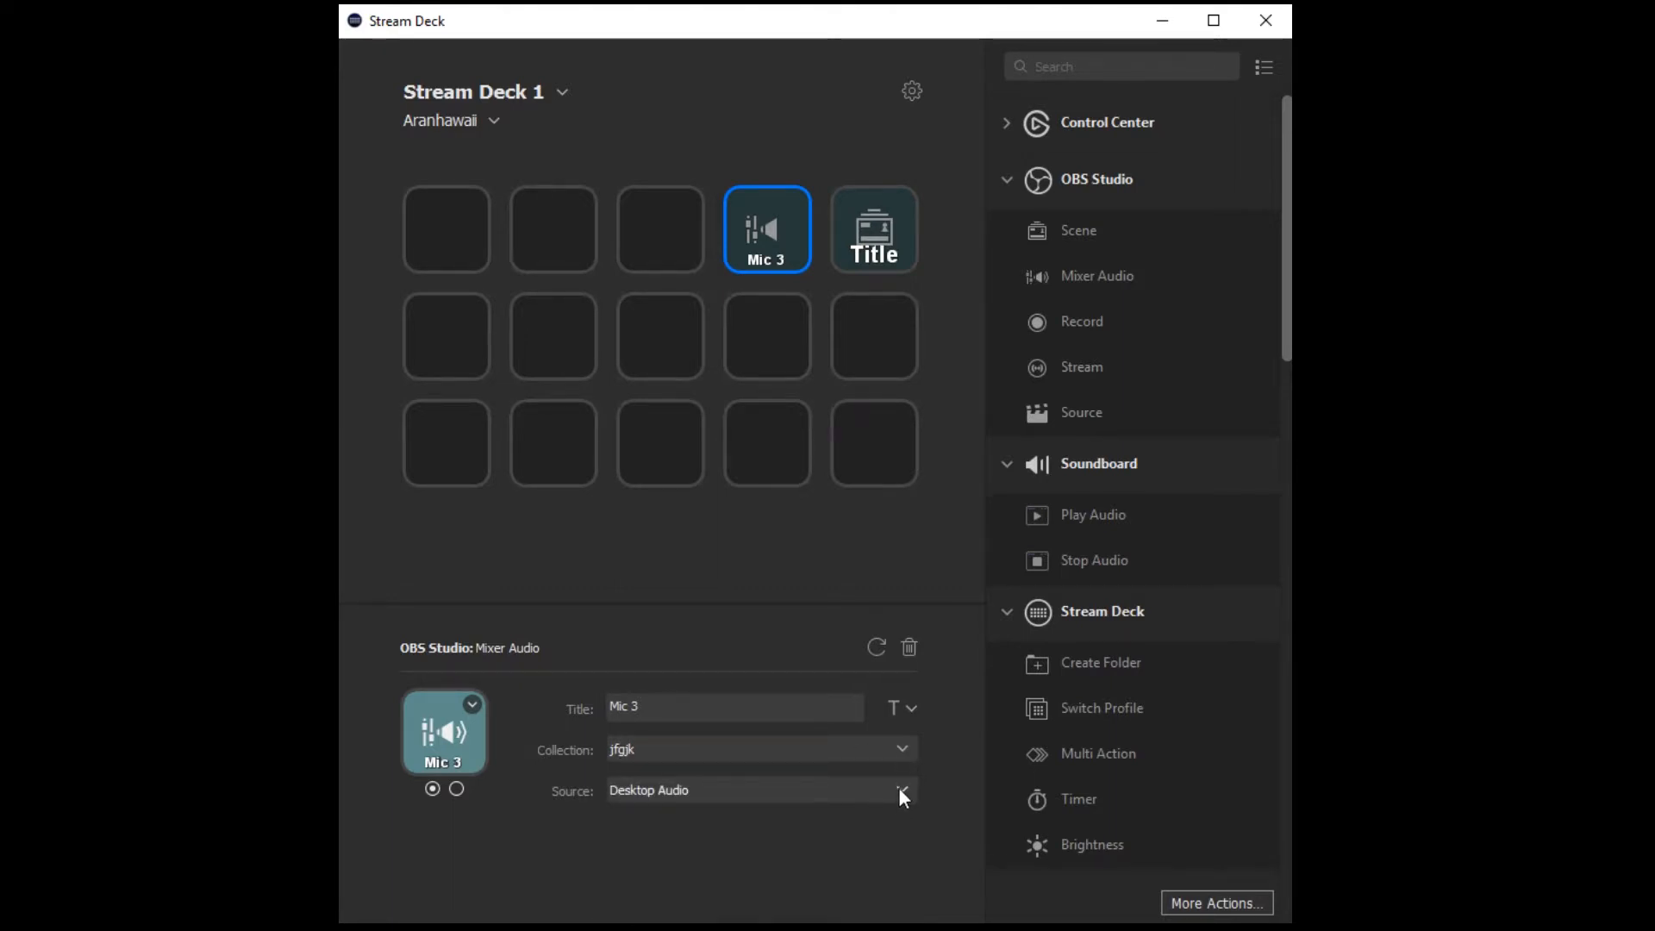
left_click(899, 788)
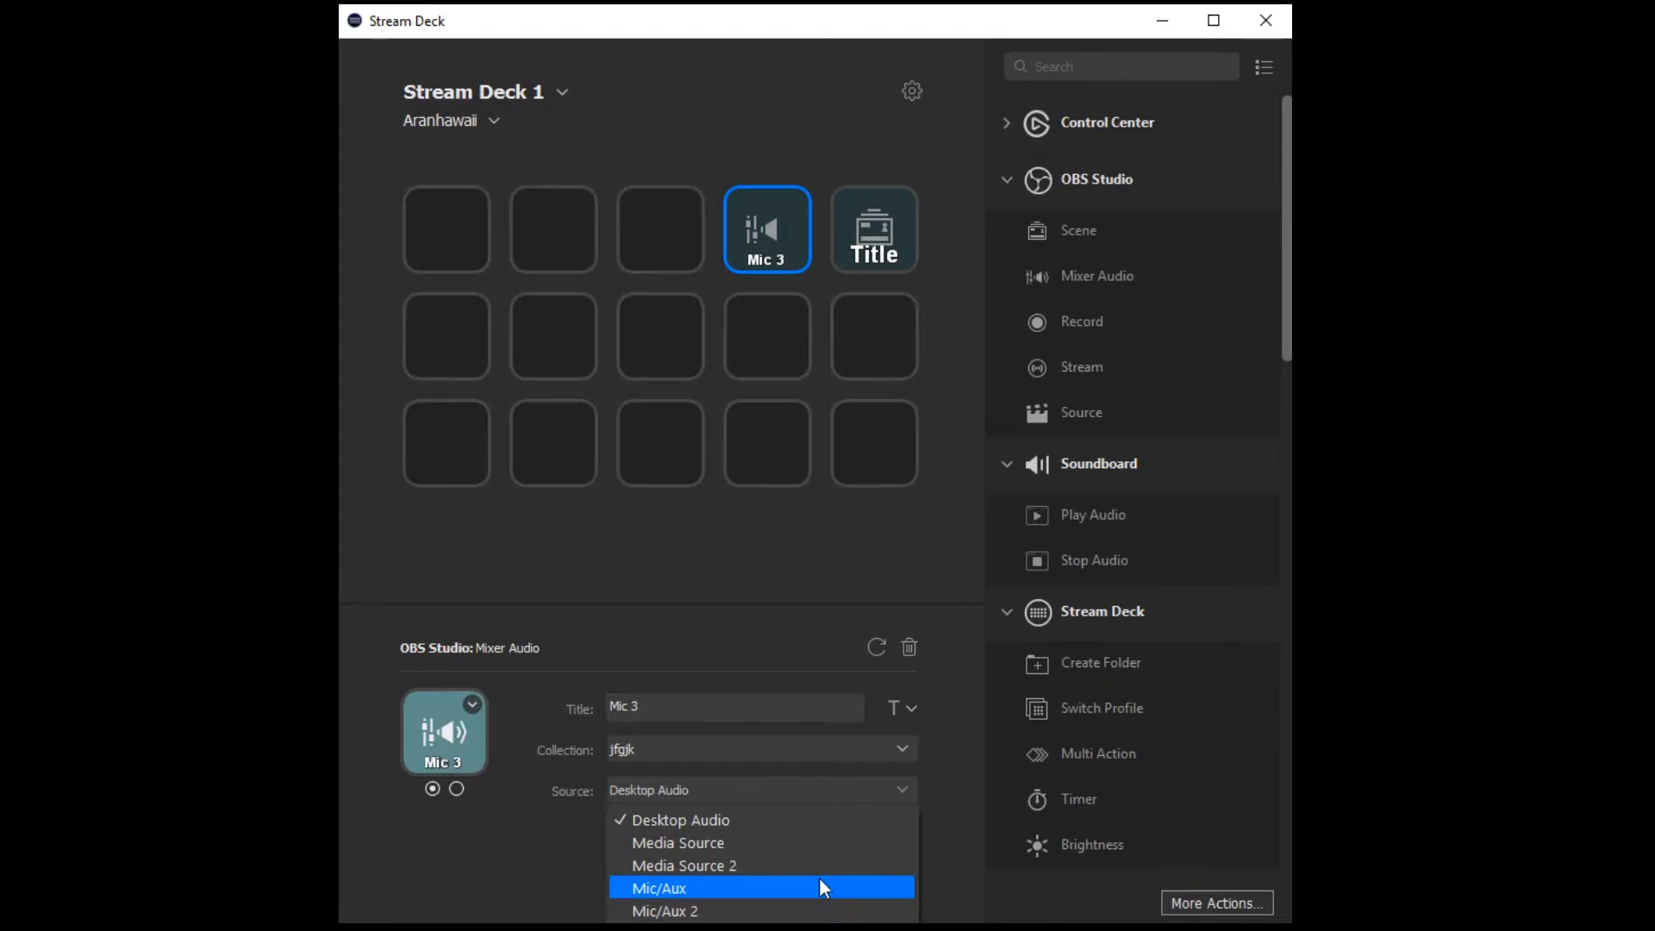
left_click(814, 929)
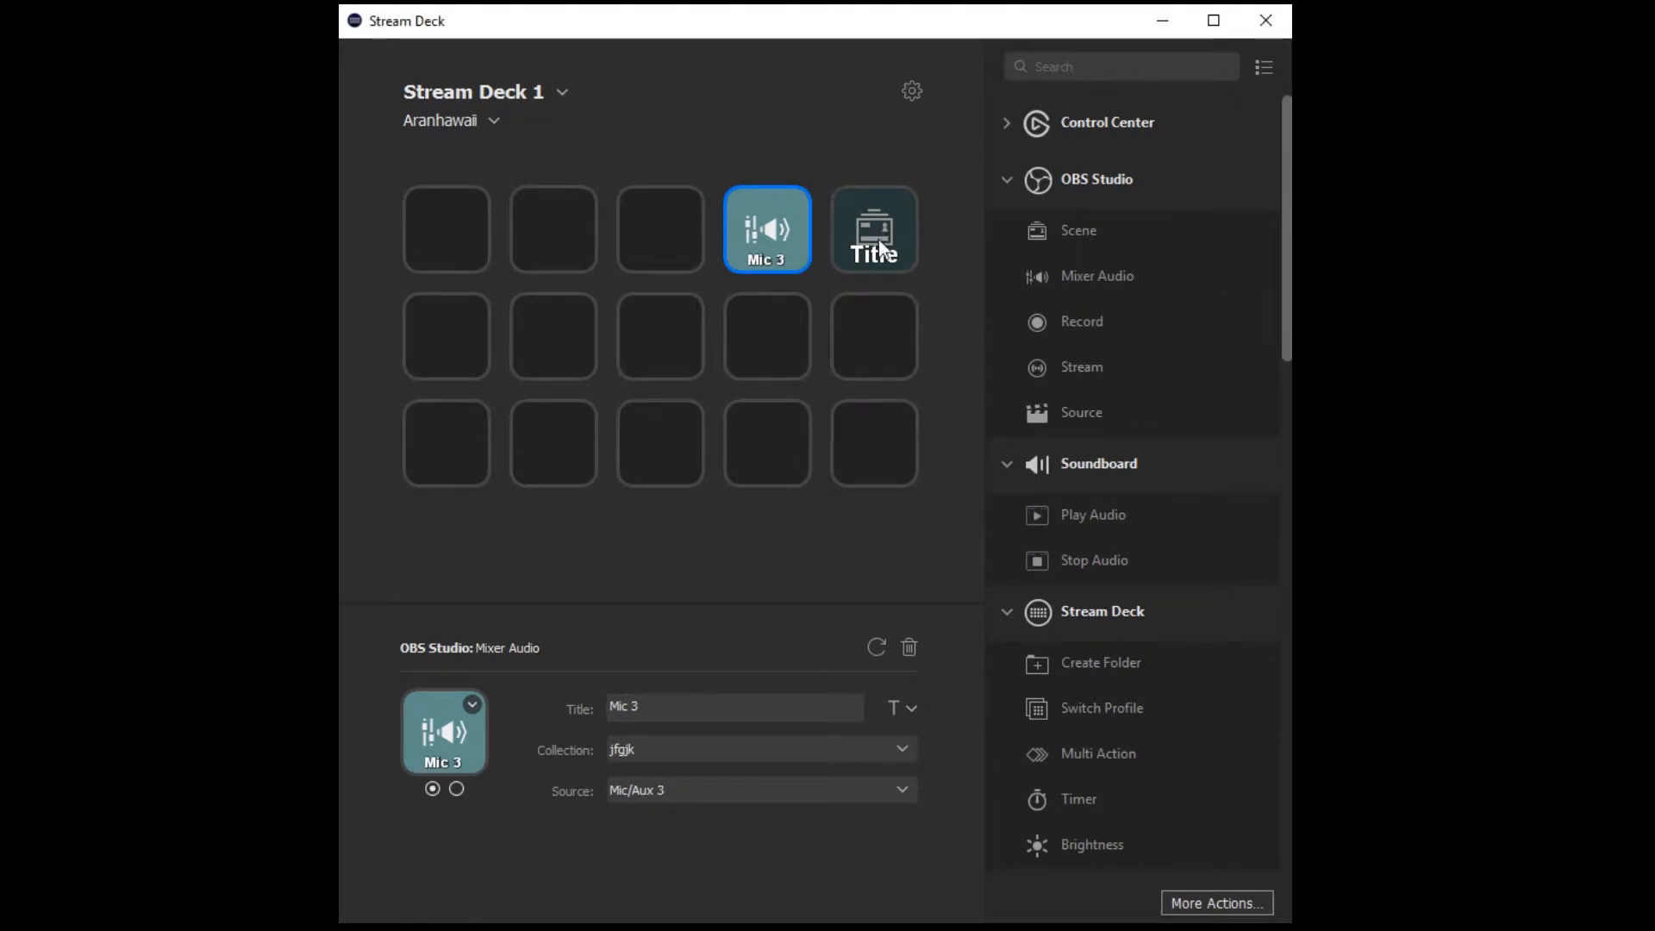
Move the Title key to the second key of the third row, view its context options, and return it to the fifth key of the first row.
left_click_drag(876, 237, 556, 452)
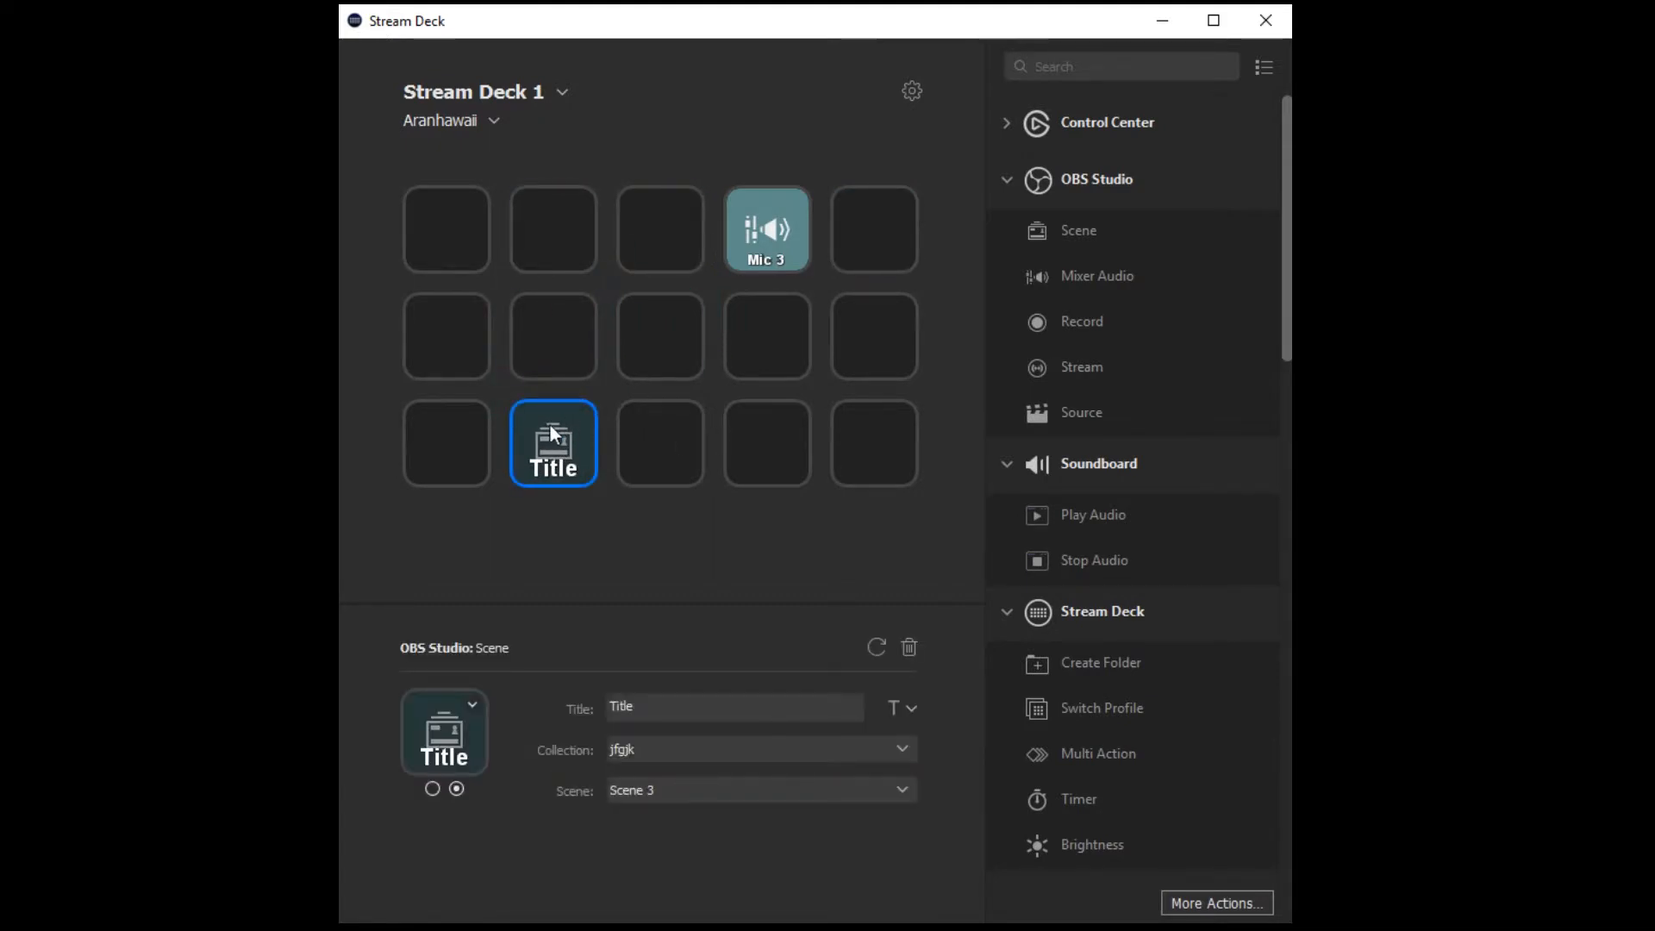
right_click(556, 424)
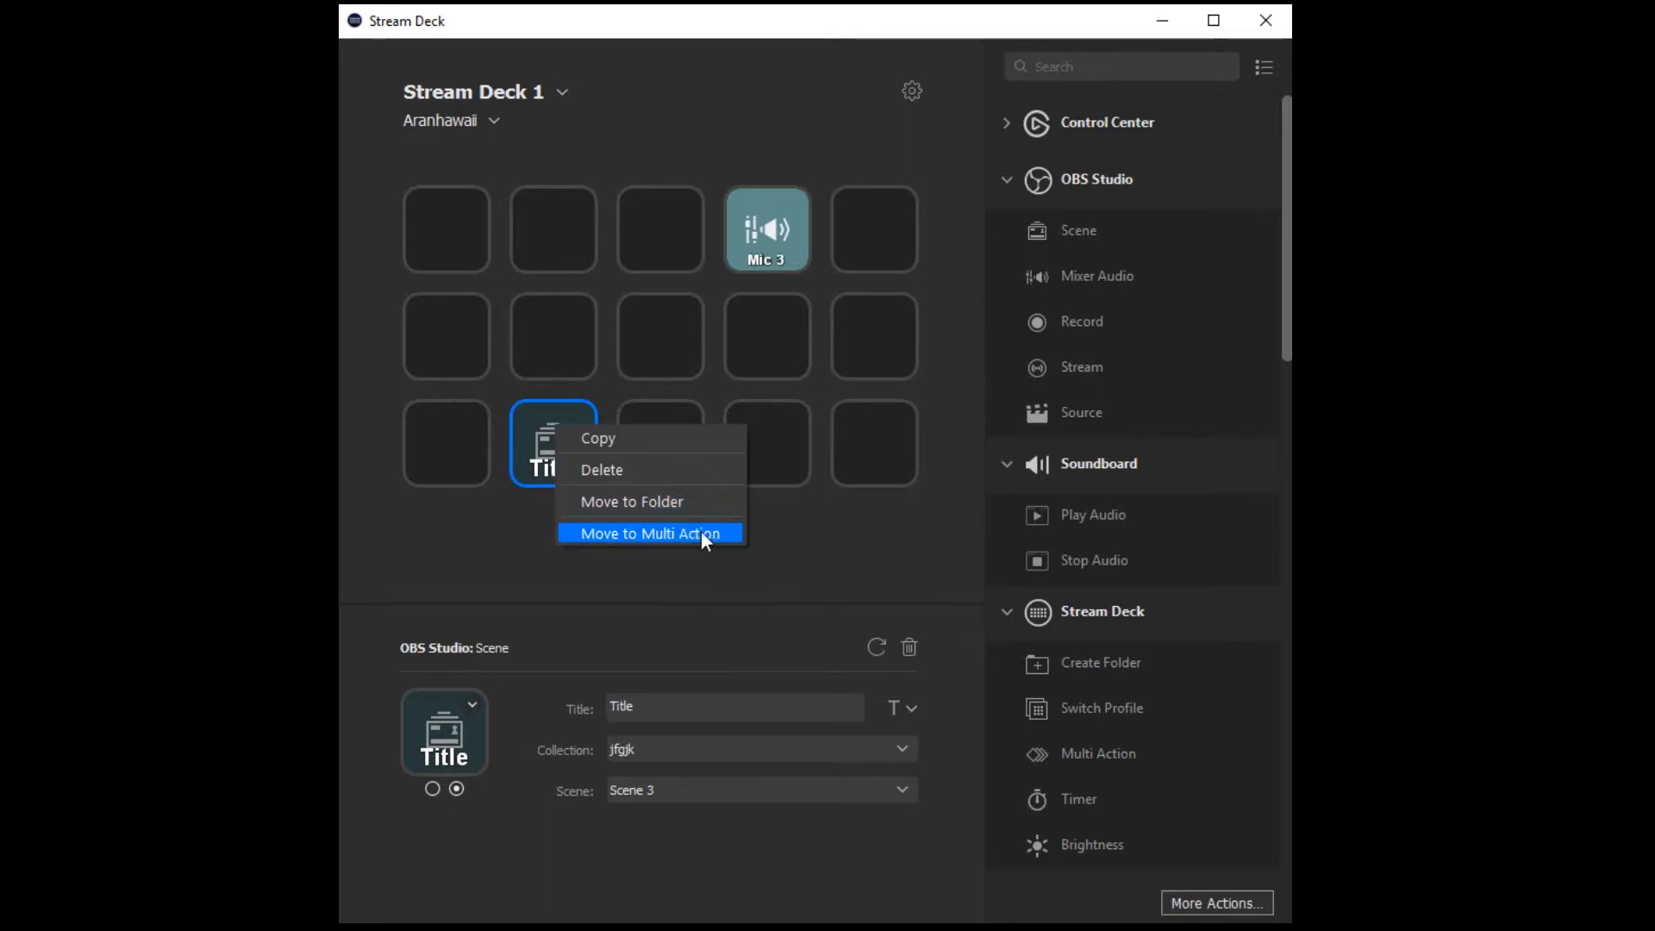
left_click(863, 328)
left_click_drag(552, 442, 873, 246)
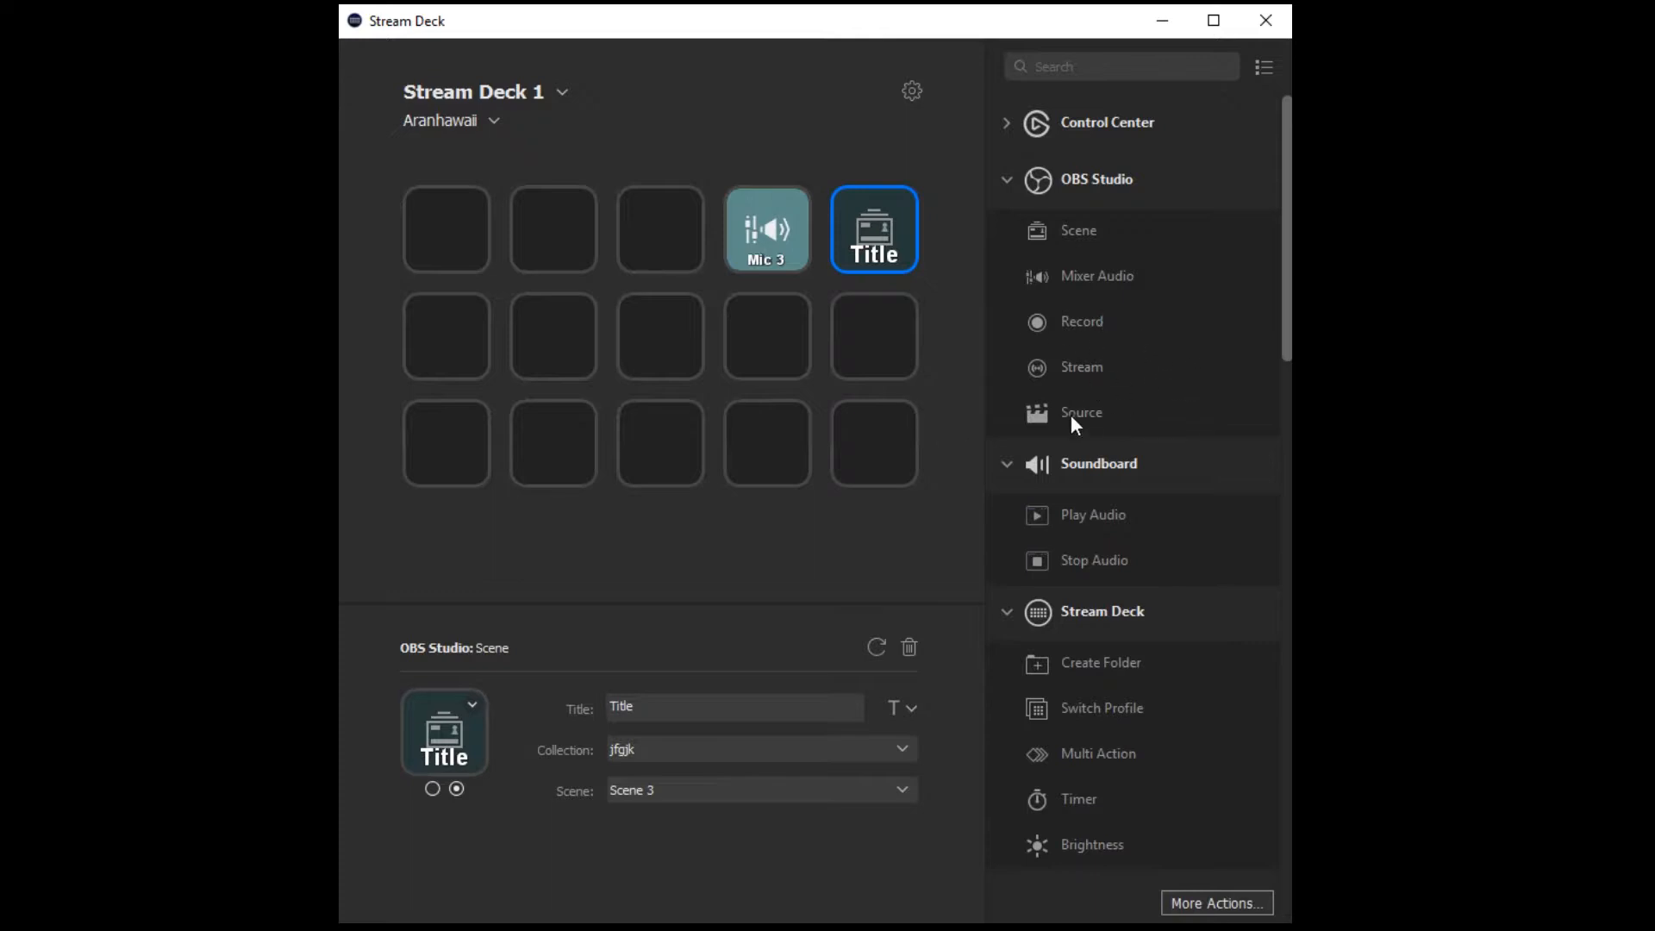
Add an OBS Studio Source action titled "keylight" to the third key of the first row, targeting Image 5 in Scene 5.
left_click_drag(1072, 416, 692, 244)
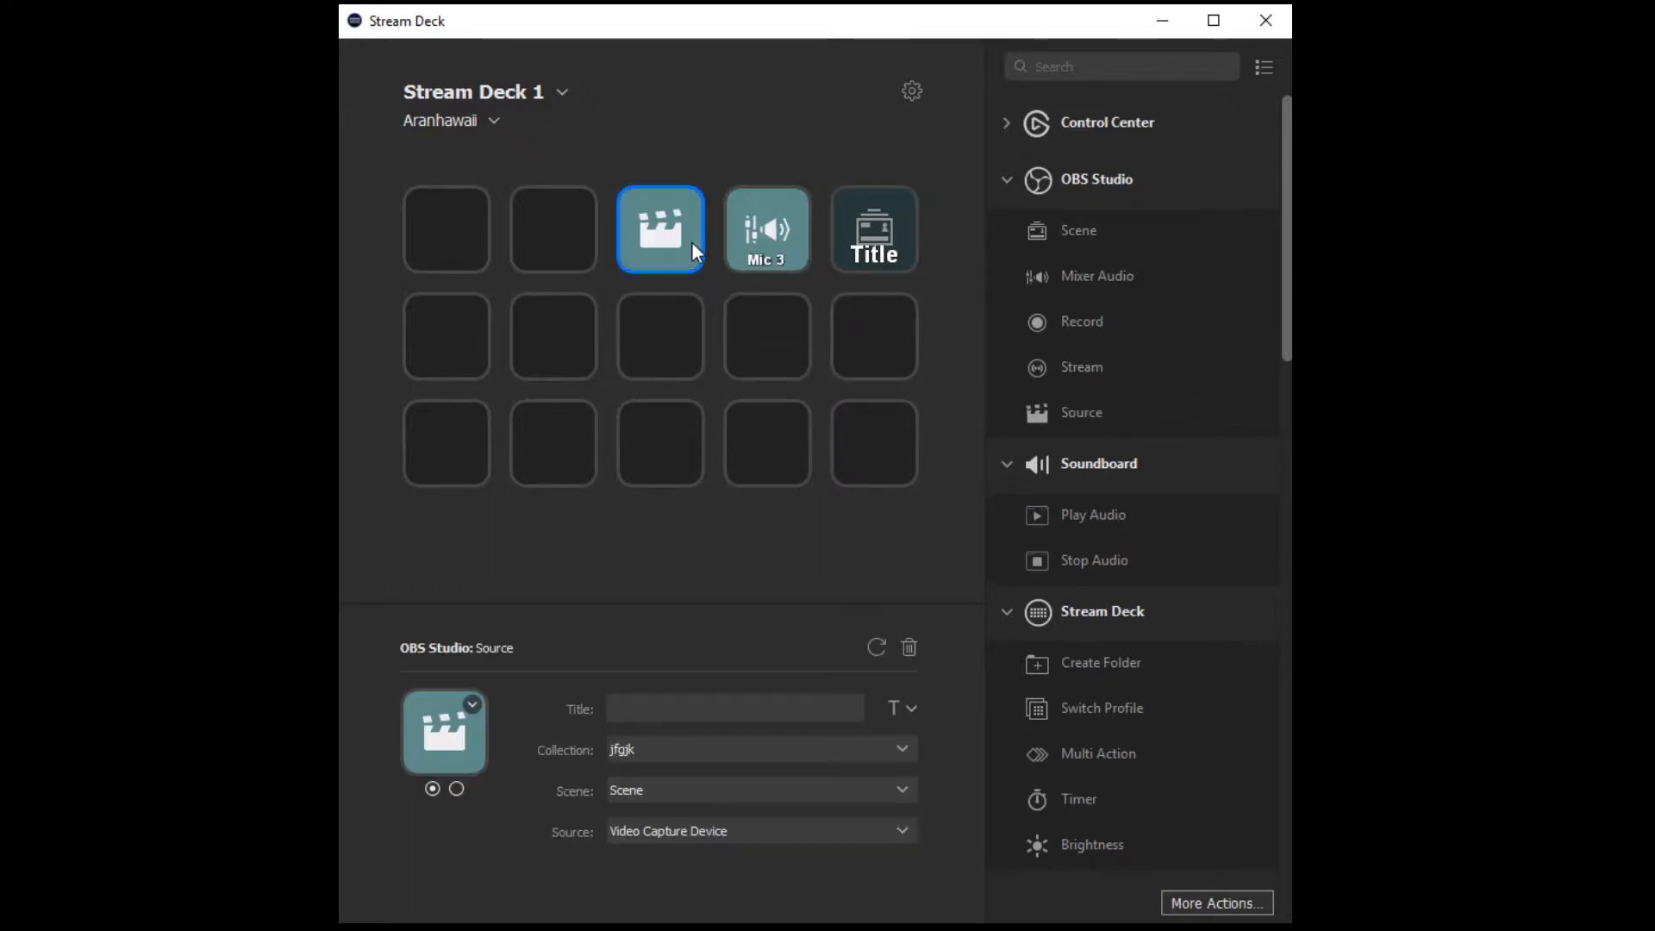
left_click(756, 704)
type("keylight")
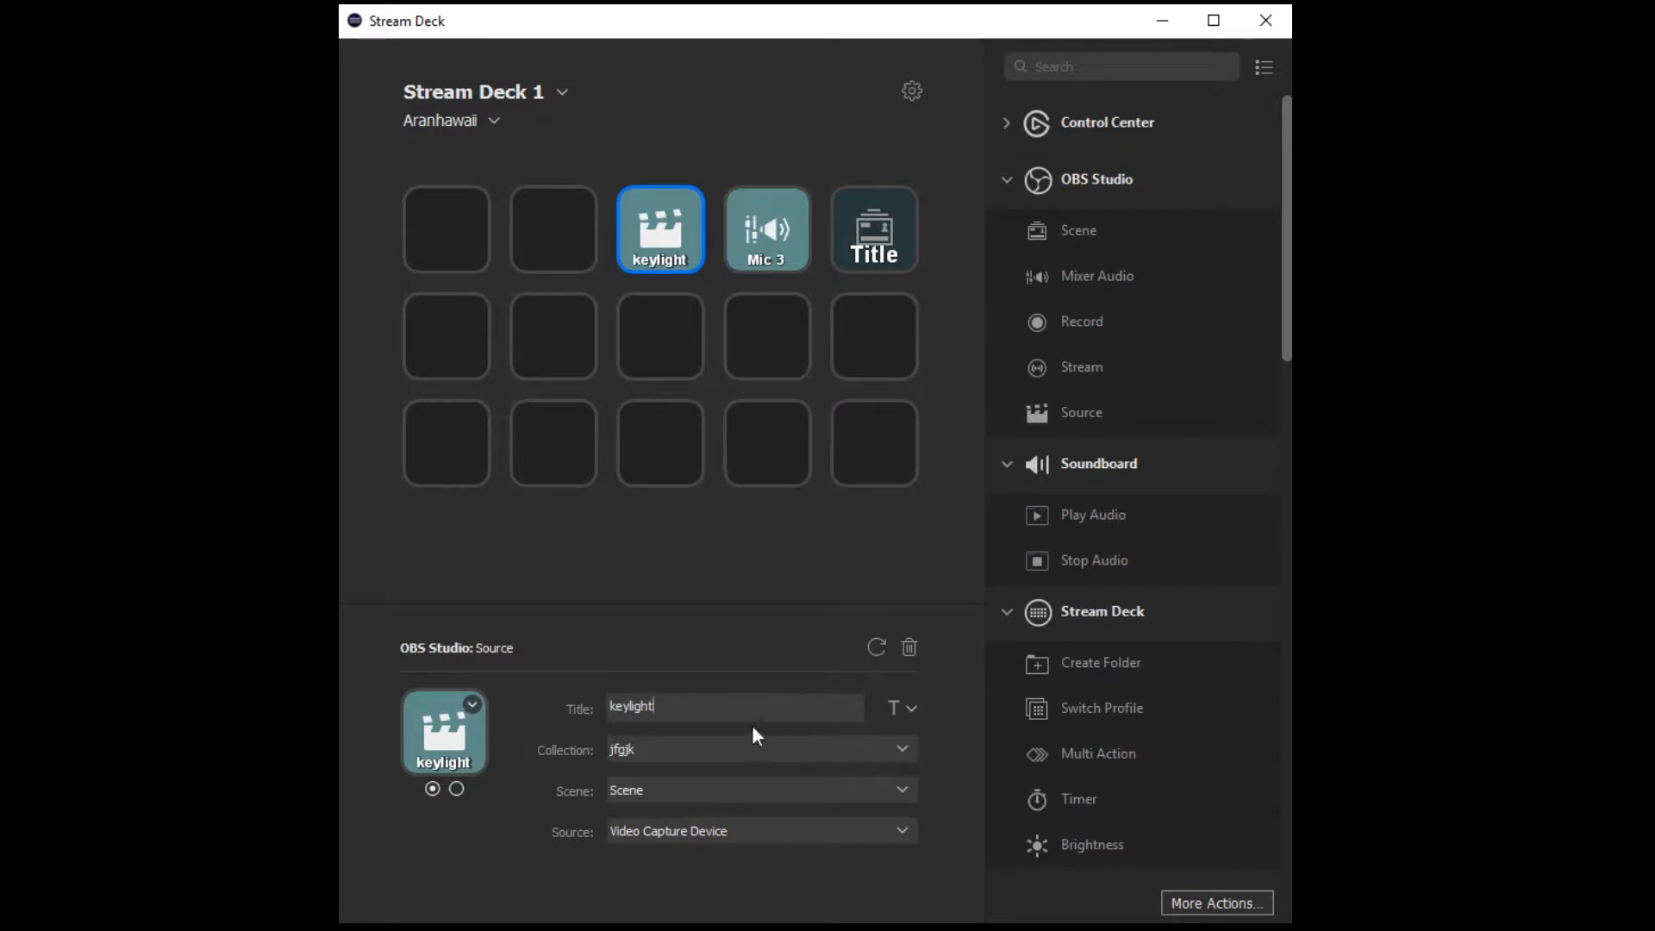
left_click(900, 787)
left_click(812, 903)
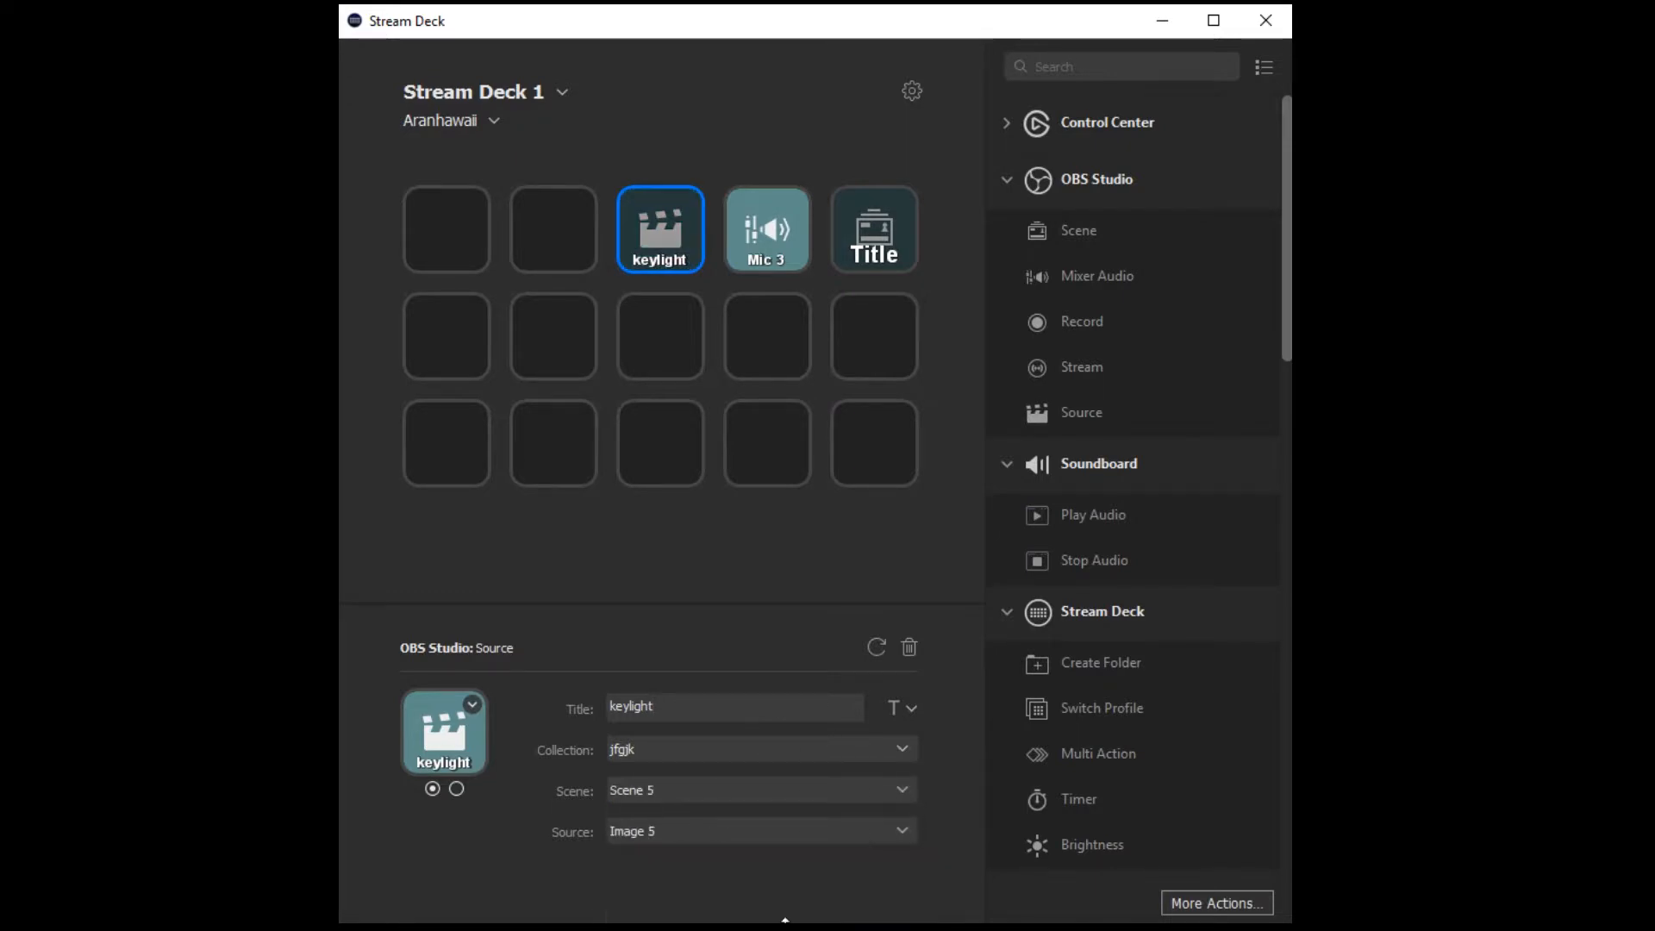
left_click(901, 829)
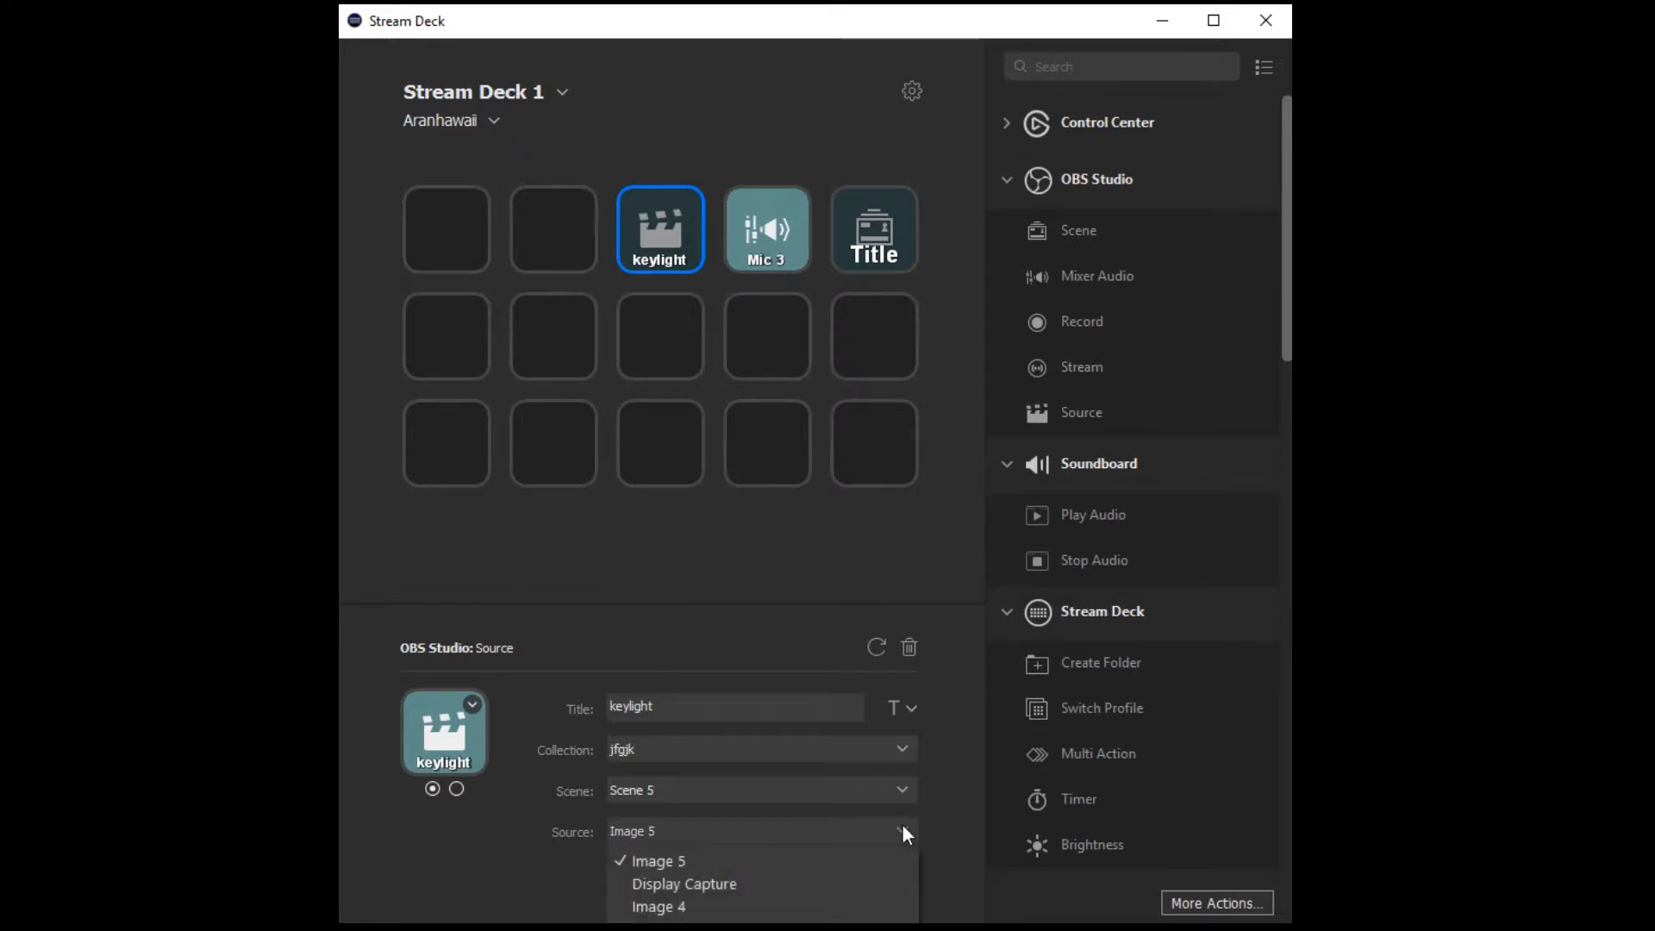
left_click(722, 862)
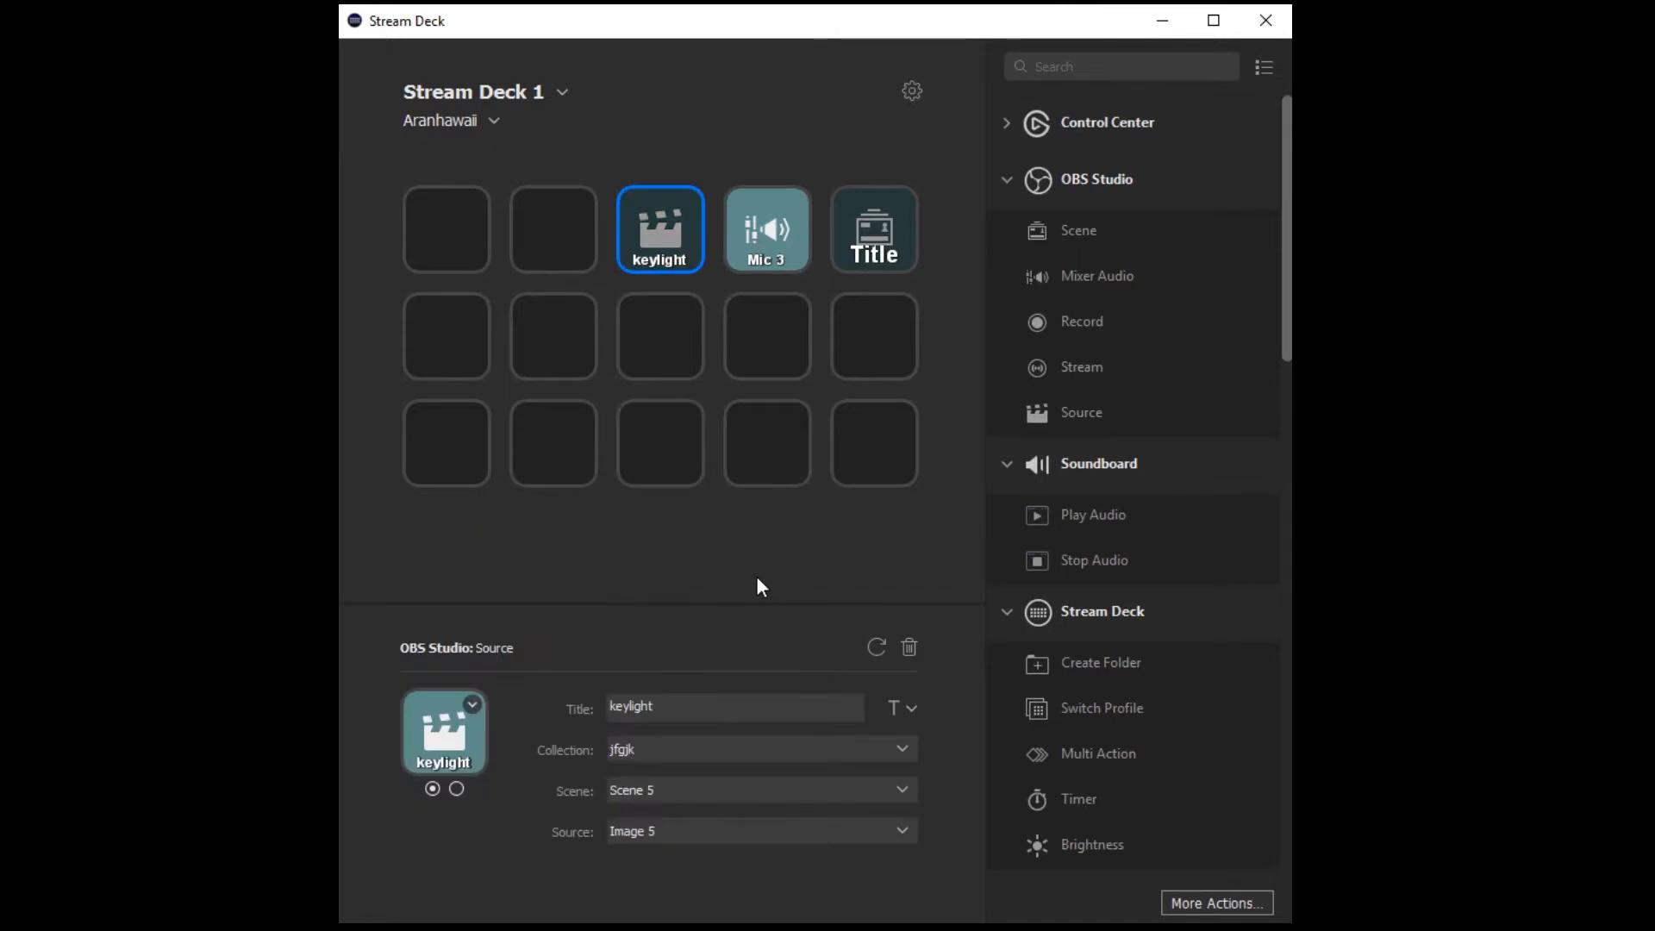
key("alt+Tab")
left_click_drag(1288, 247, 1290, 563)
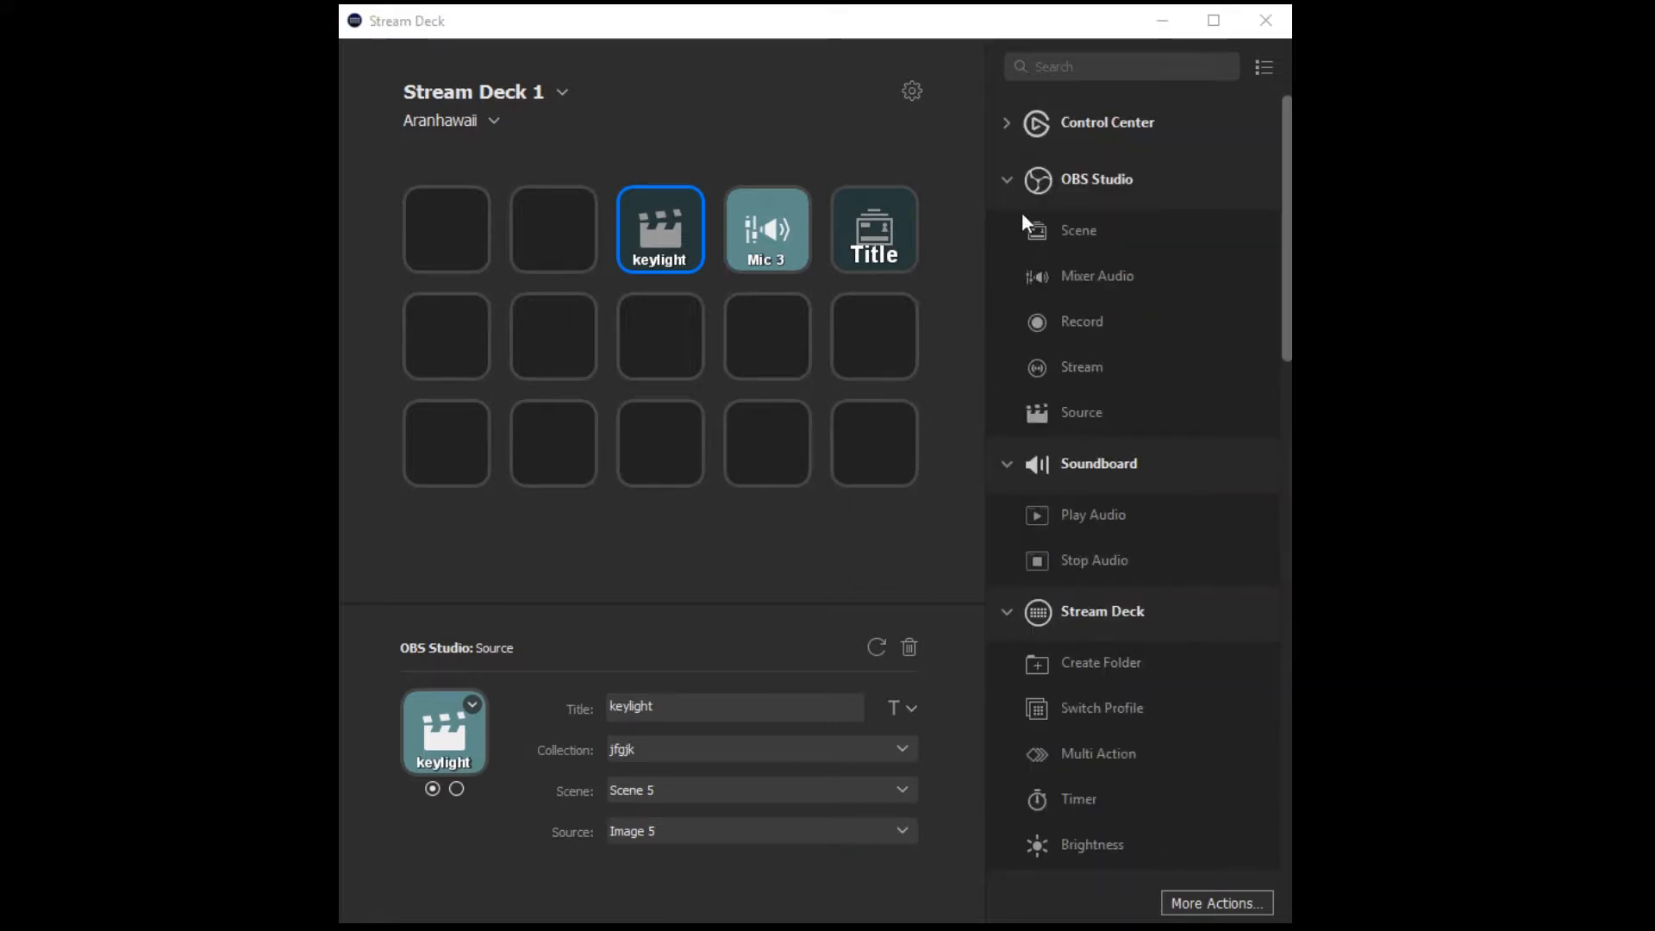
Add a Soundboard Play Audio action titled "COPS" to the second key of the first row.
left_click(1005, 178)
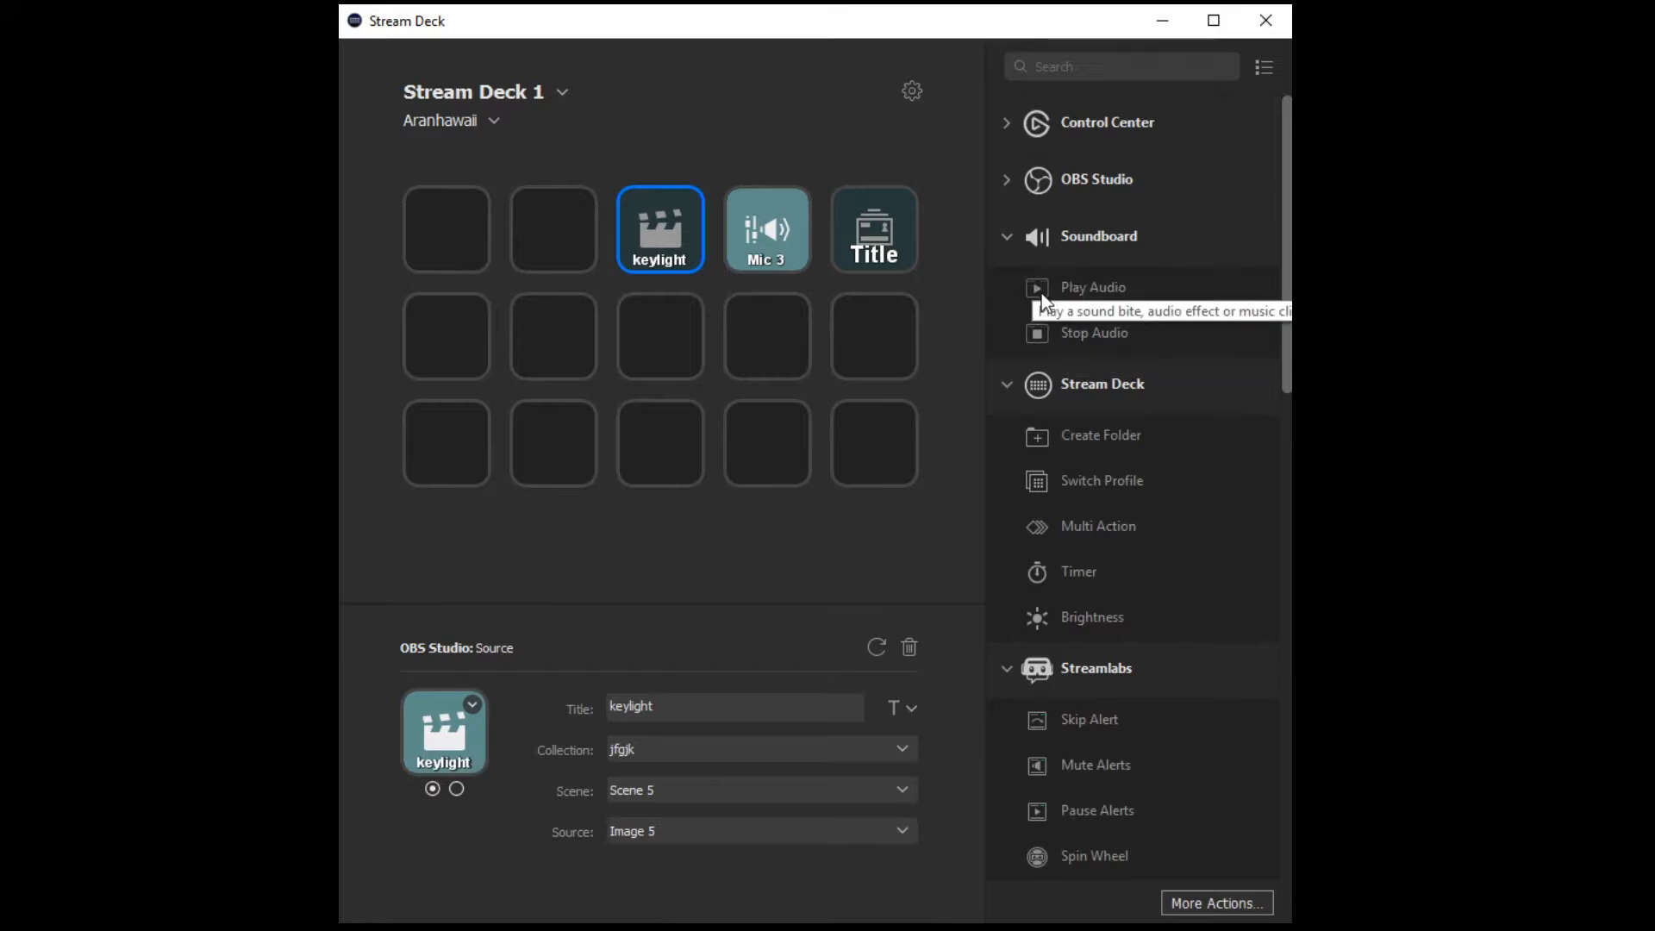
left_click_drag(1041, 293, 544, 263)
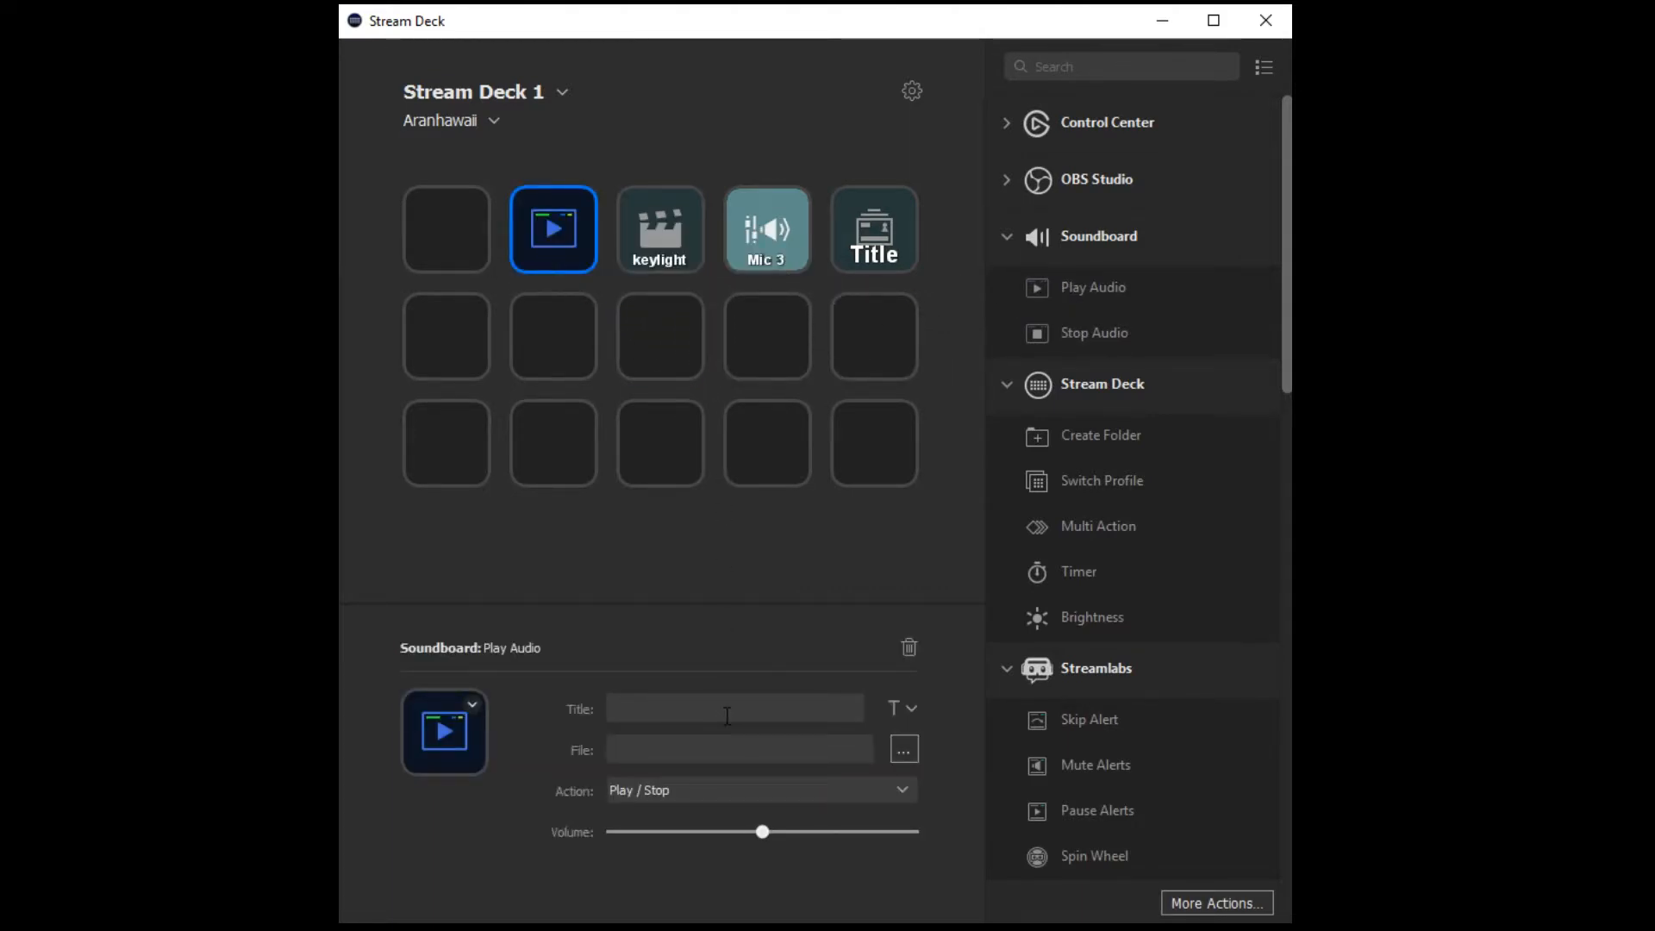
type("COPS")
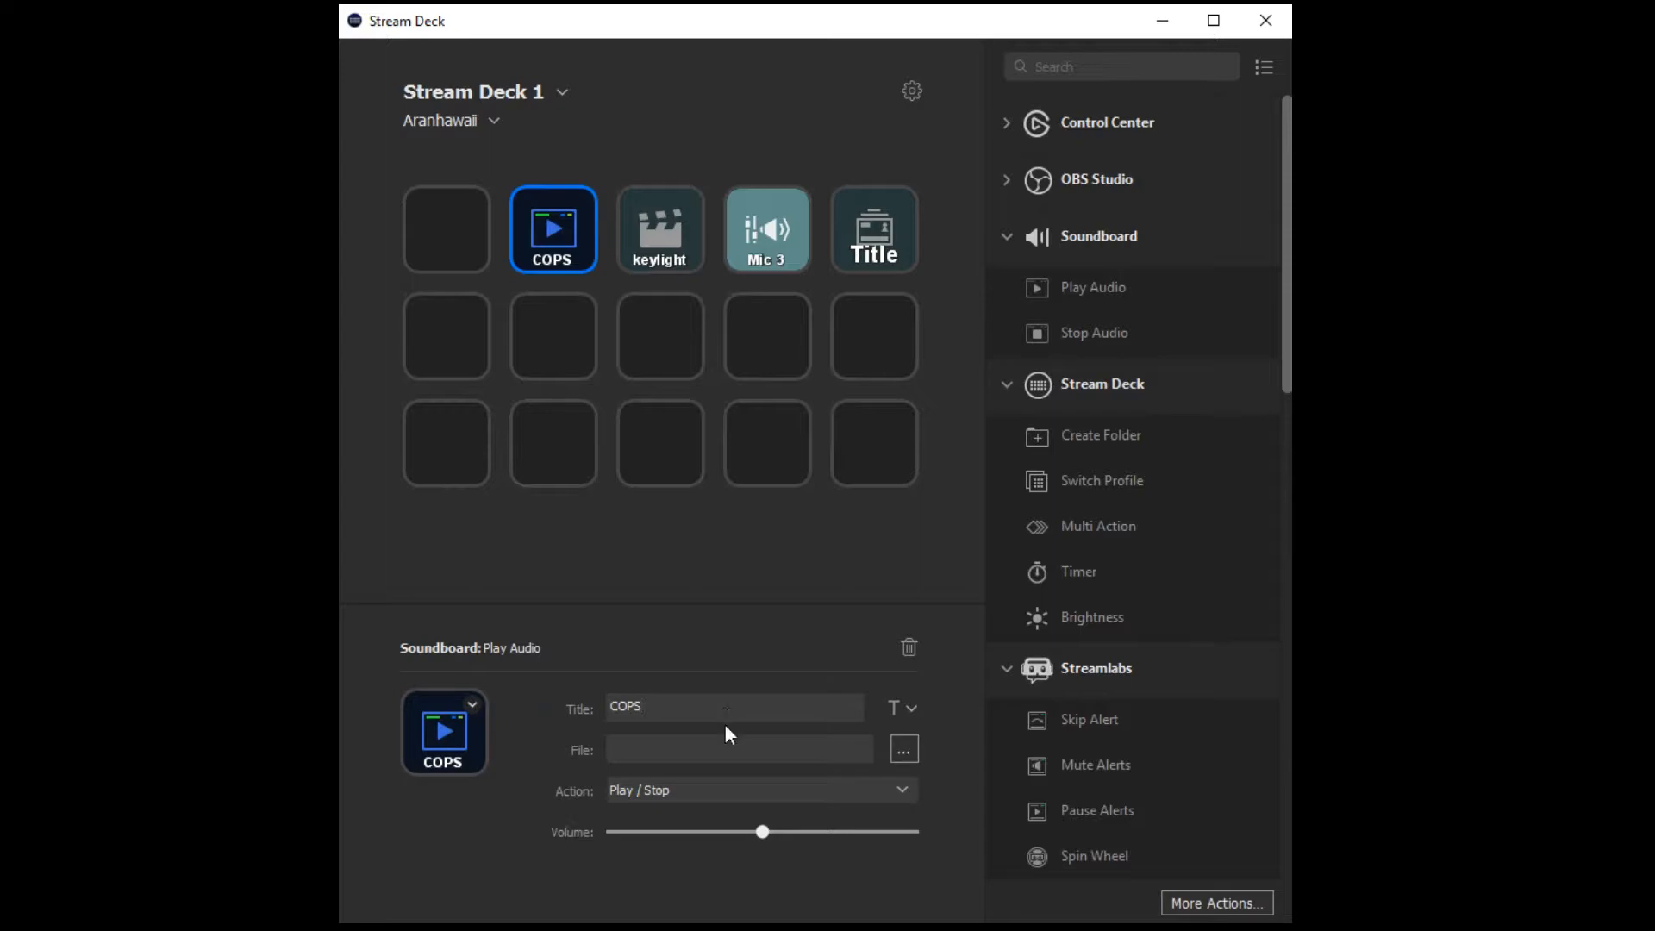
Assign the sound file "Inner circle - bad boys with lyrics(cops theme song).mp3" to the COPS key.
left_click(904, 748)
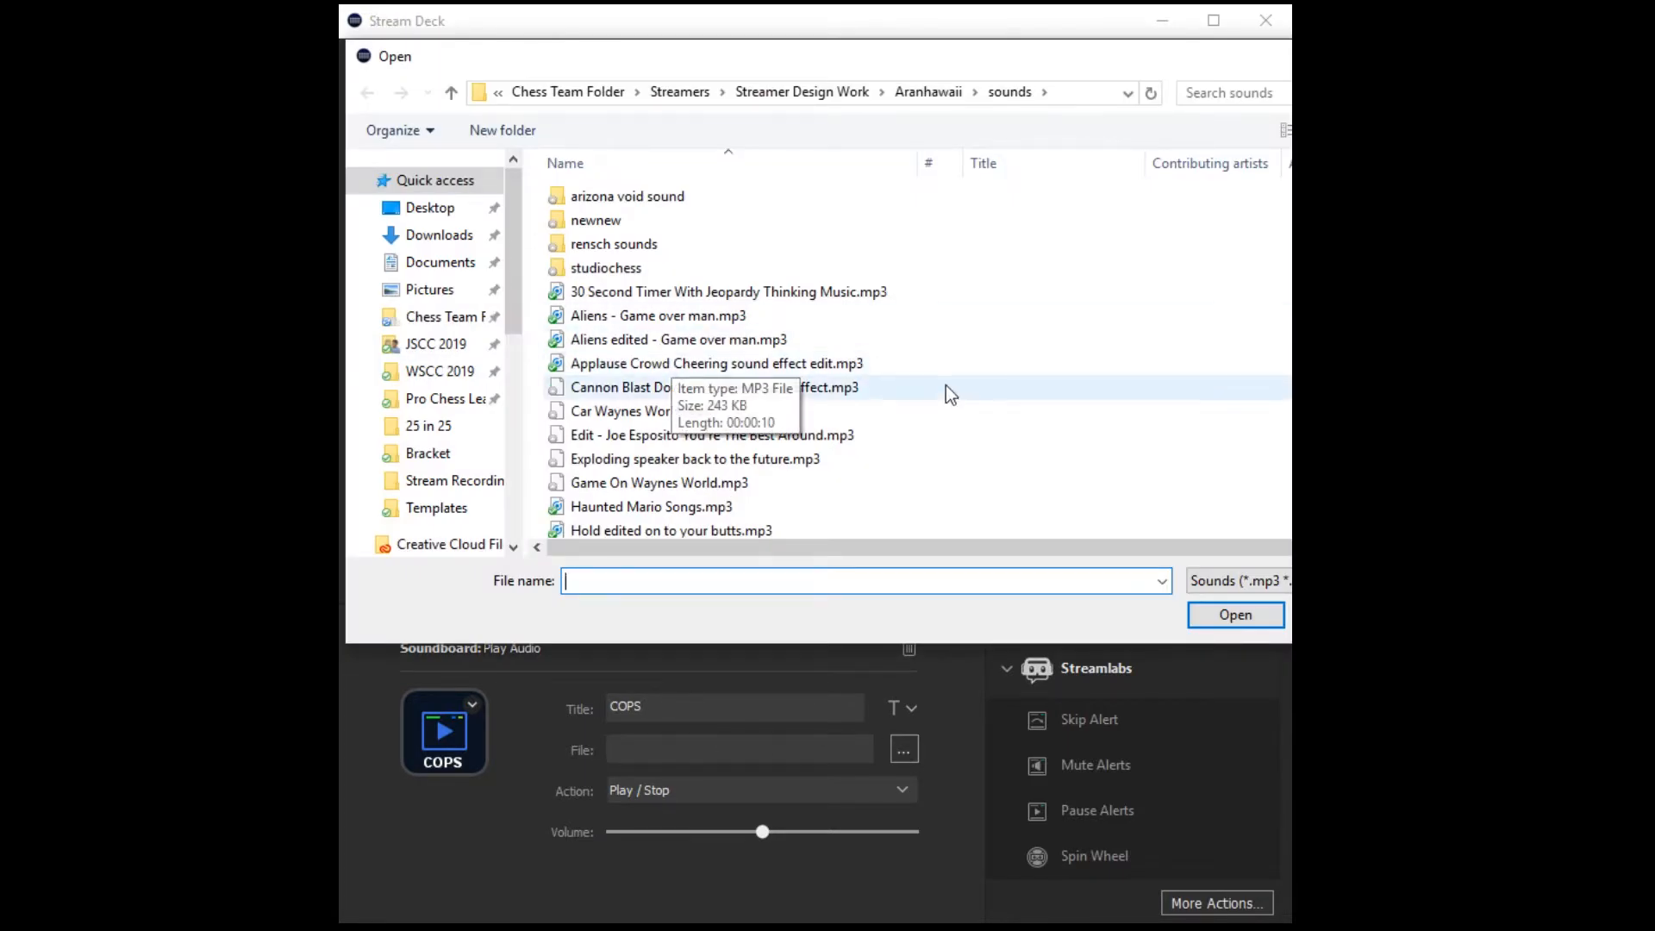
scroll(945, 385, "down", 7)
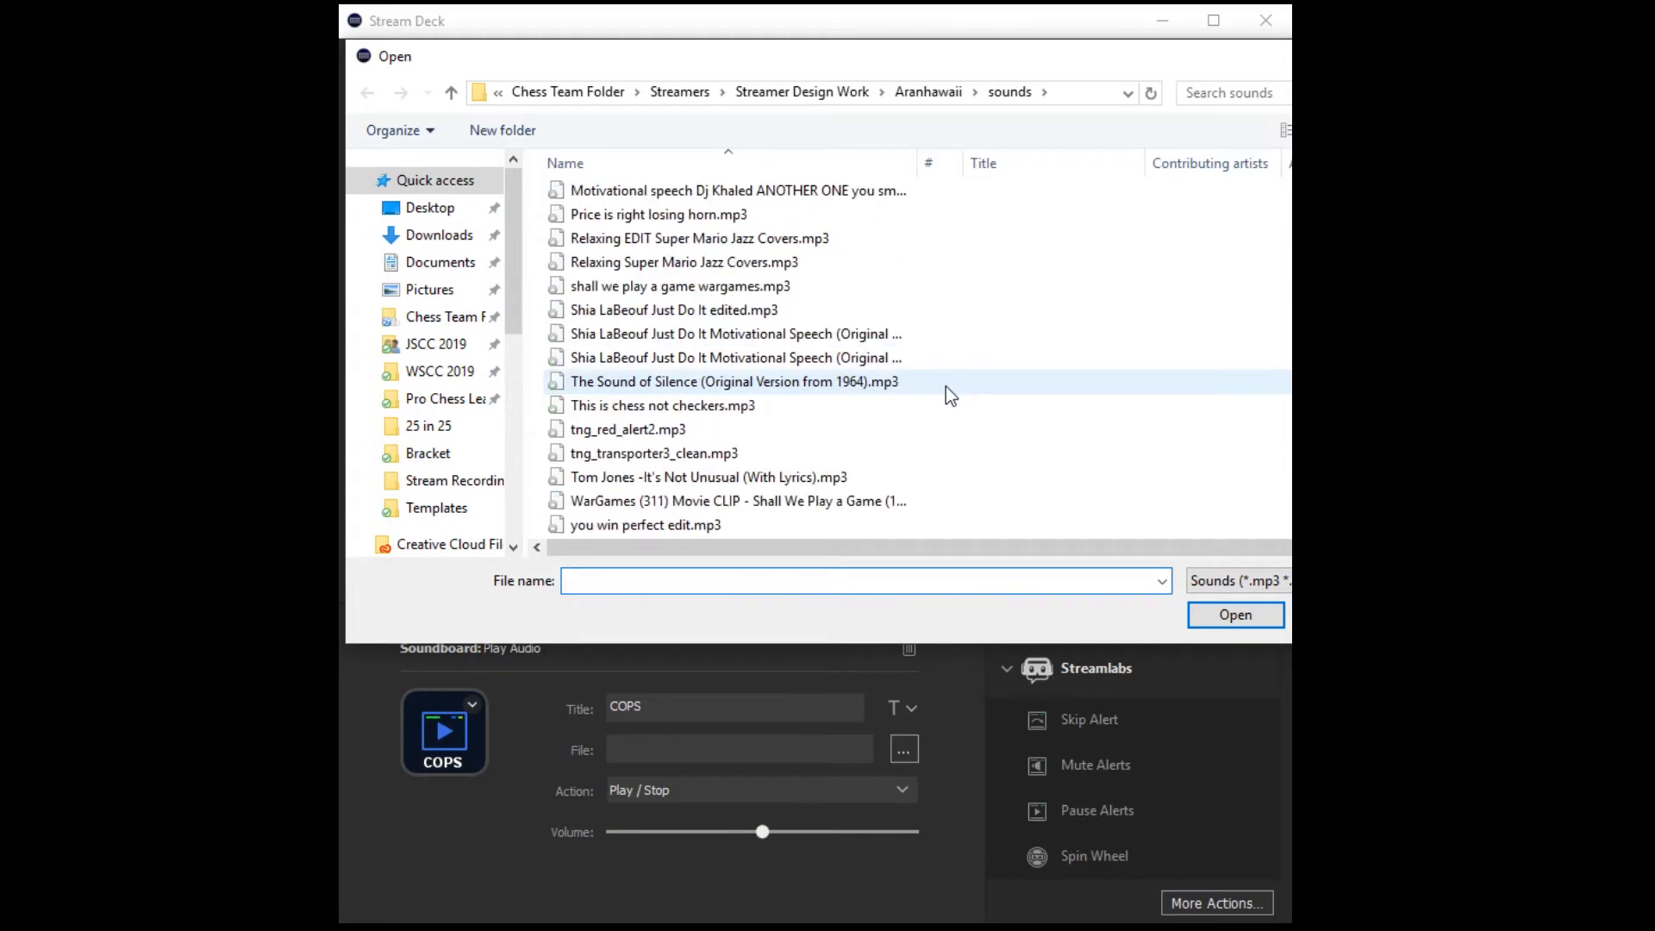
scroll(944, 386, "down", 1)
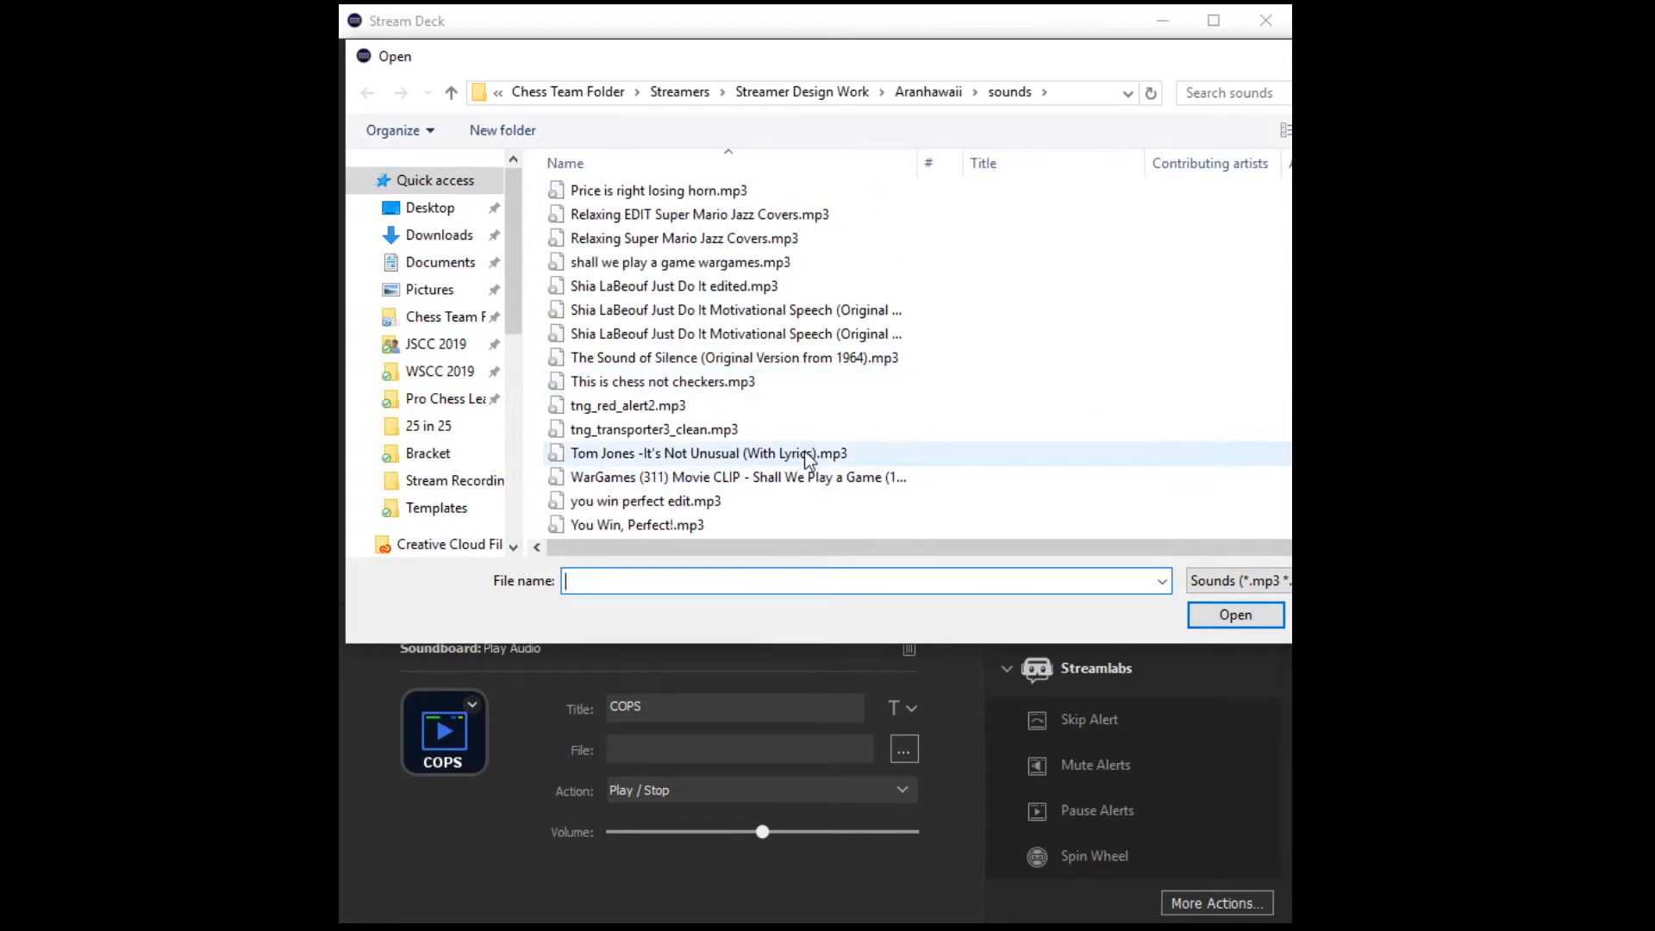
scroll(739, 381, "up", 2)
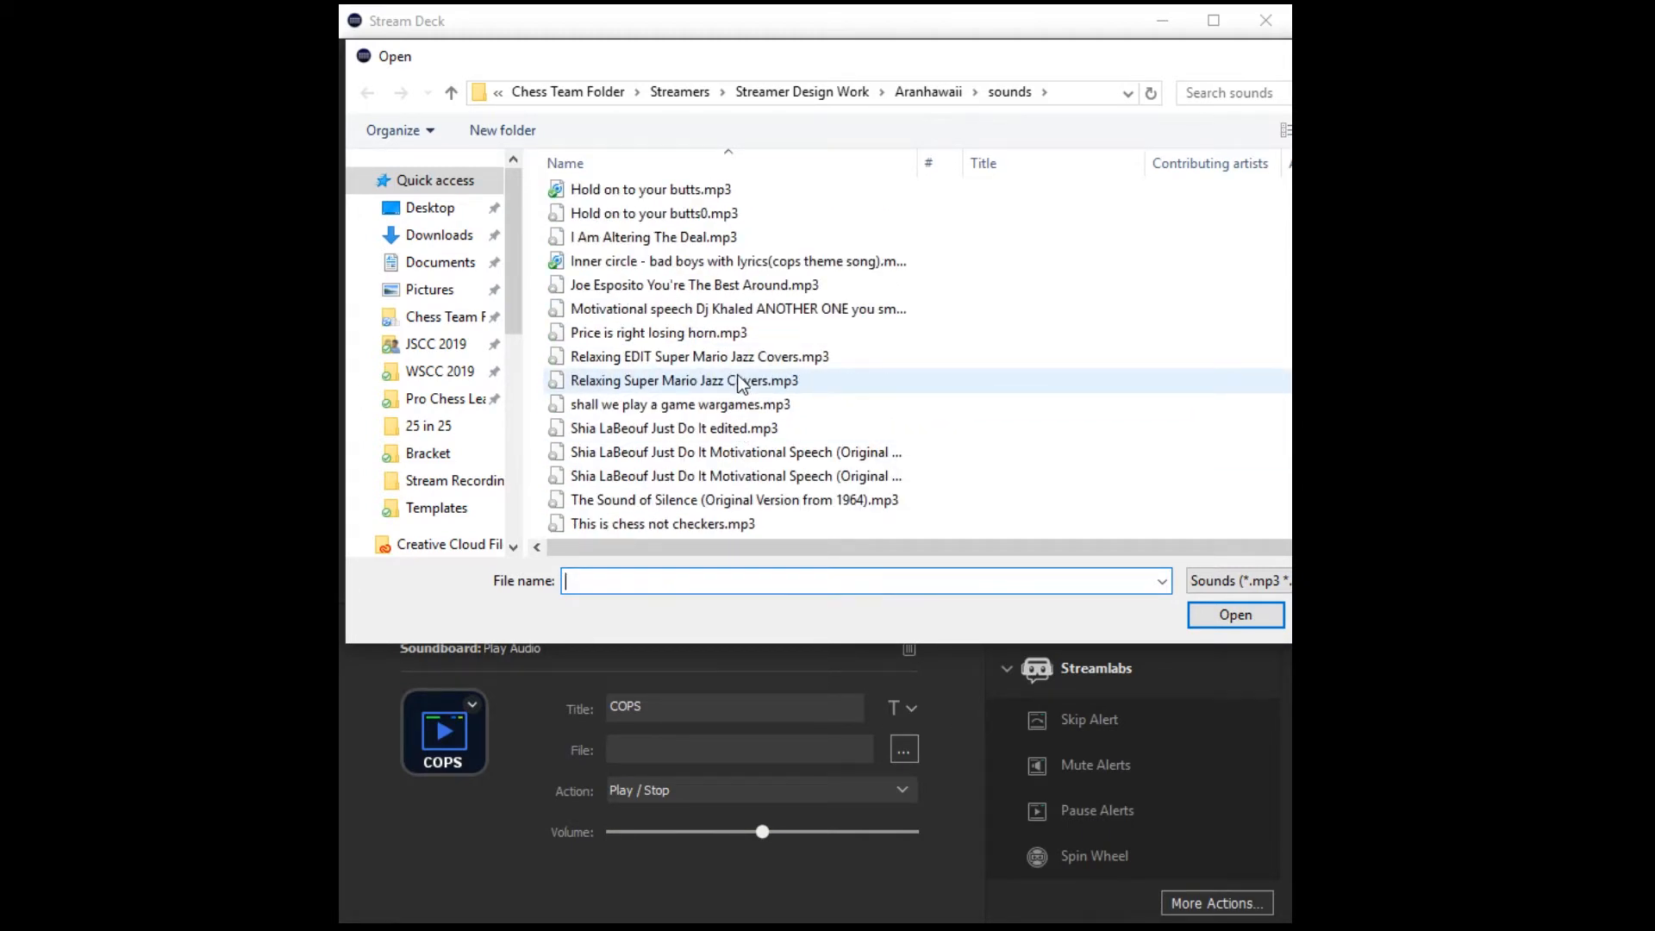
scroll(740, 381, "up", 2)
double_click(609, 359)
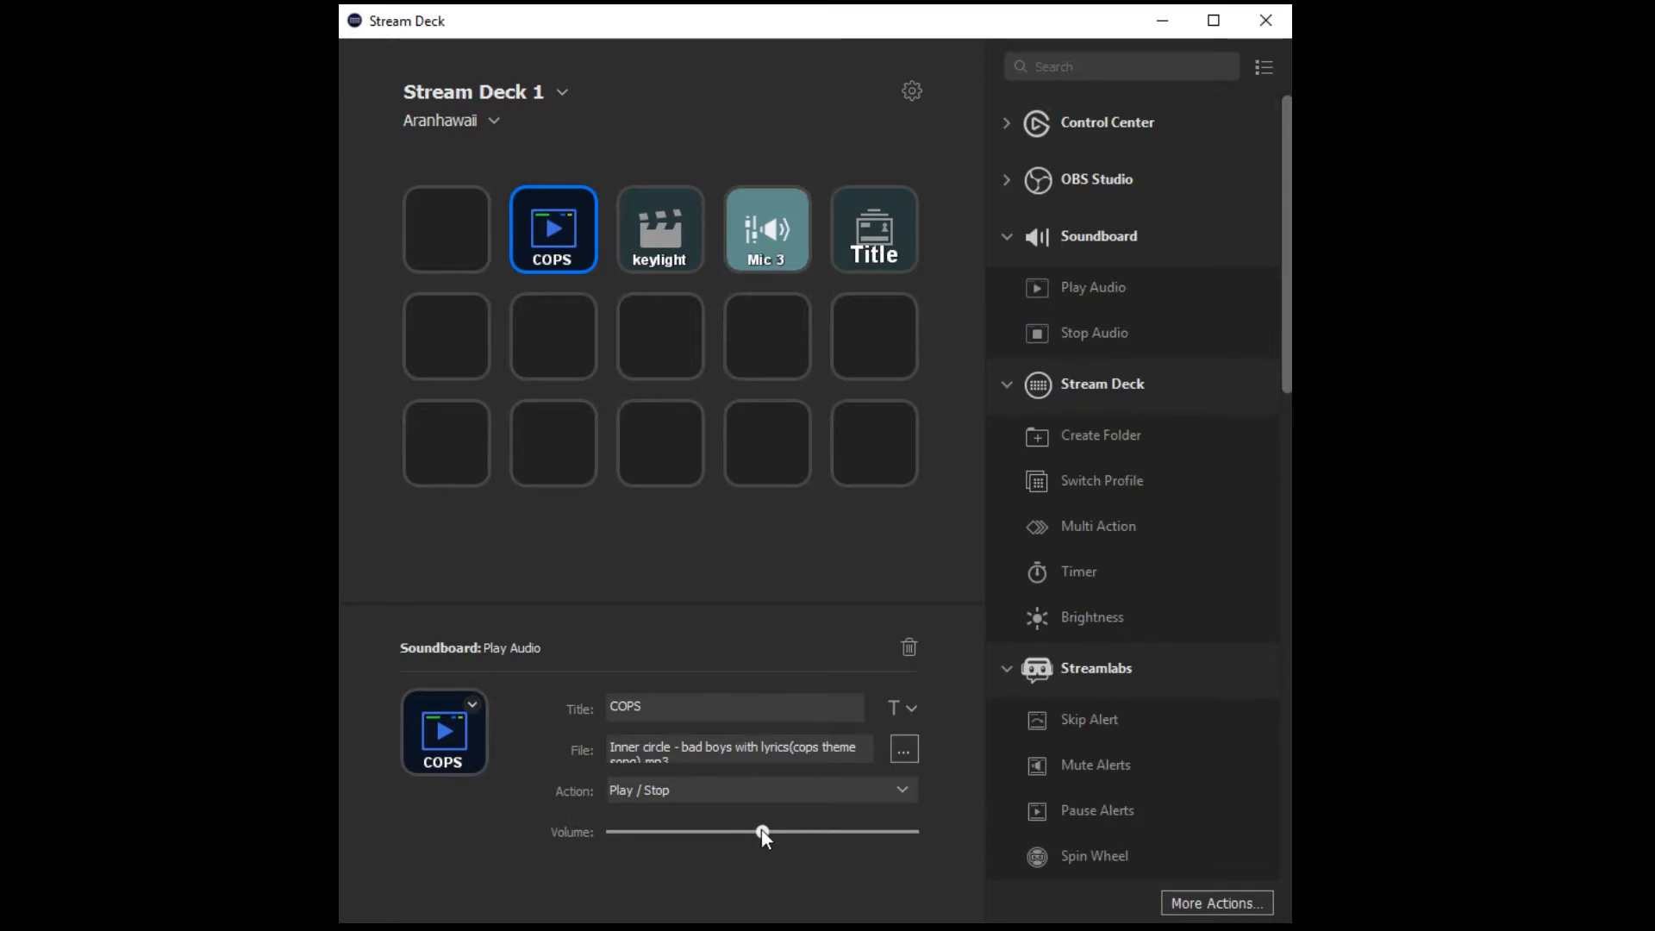
Raise the COPS key's volume slightly and review its playback action options.
mouse_move(763, 832)
left_mouse_down()
mouse_move(608, 835)
mouse_move(875, 835)
mouse_move(753, 839)
mouse_move(766, 839)
left_mouse_up()
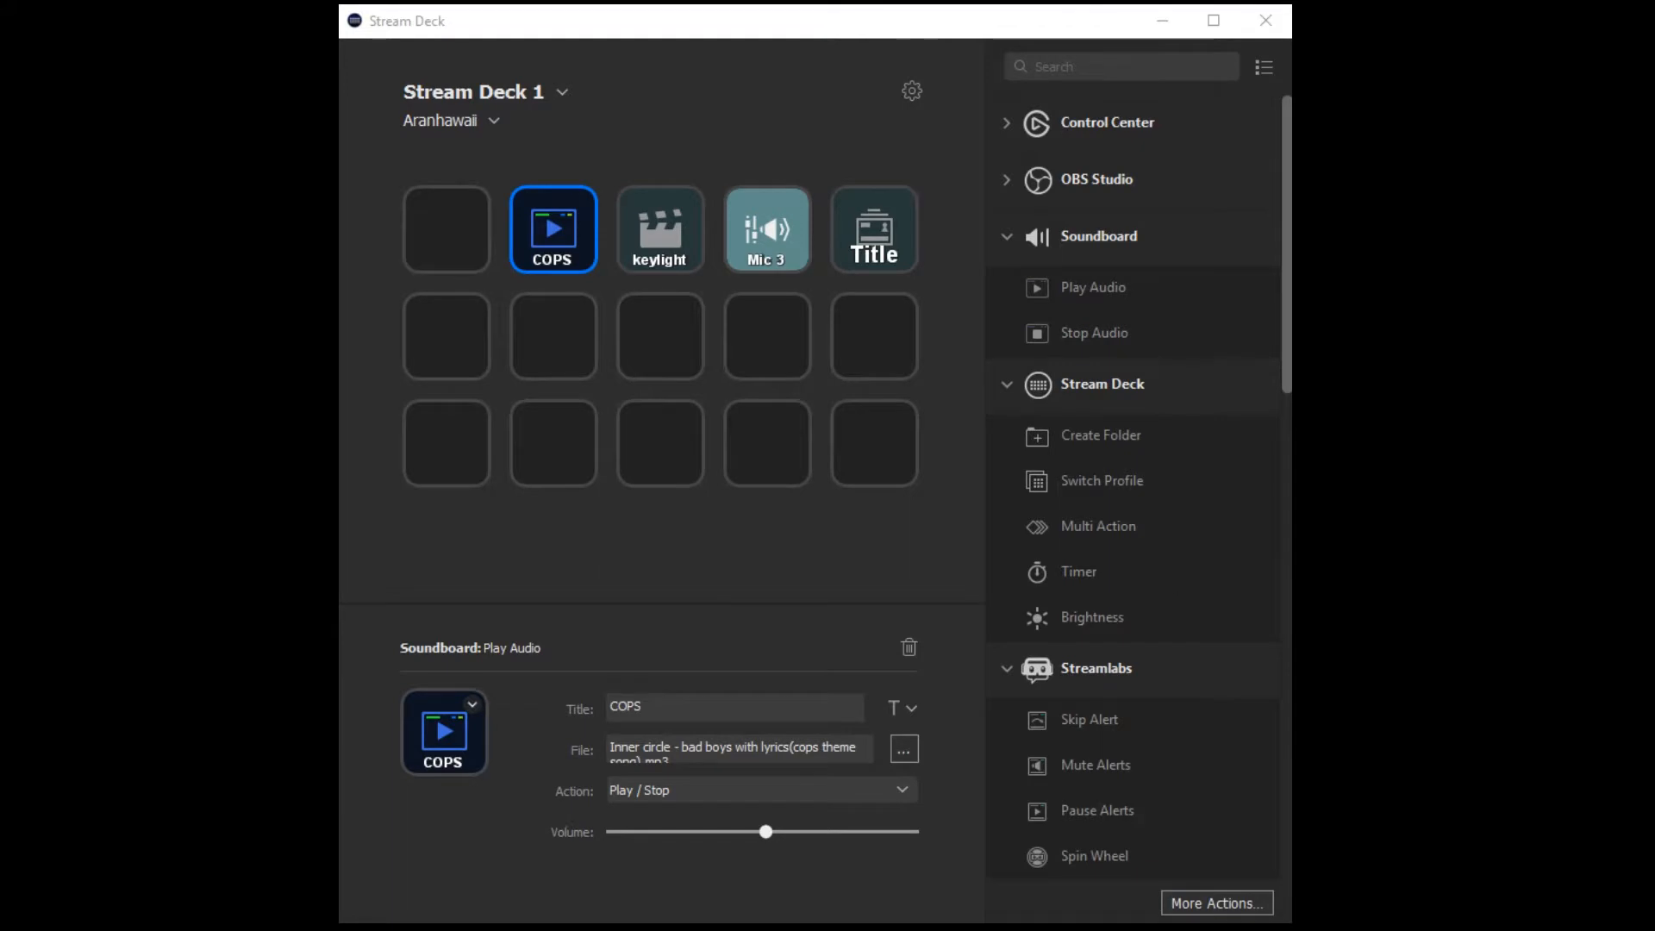
left_click(902, 789)
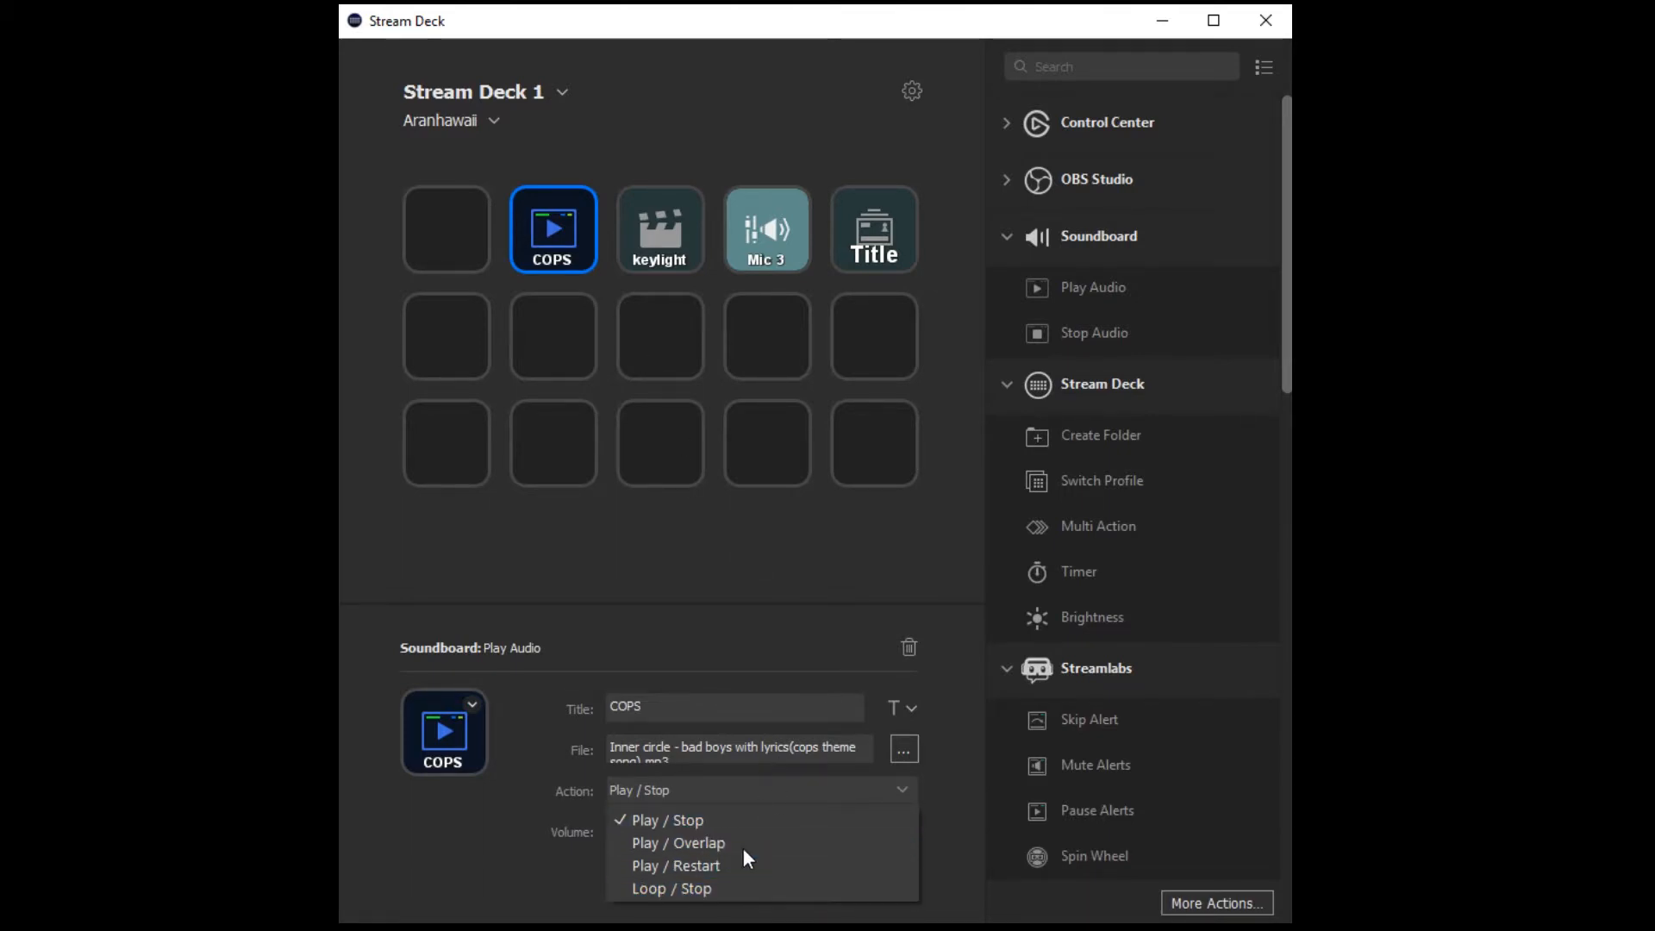
left_click(906, 789)
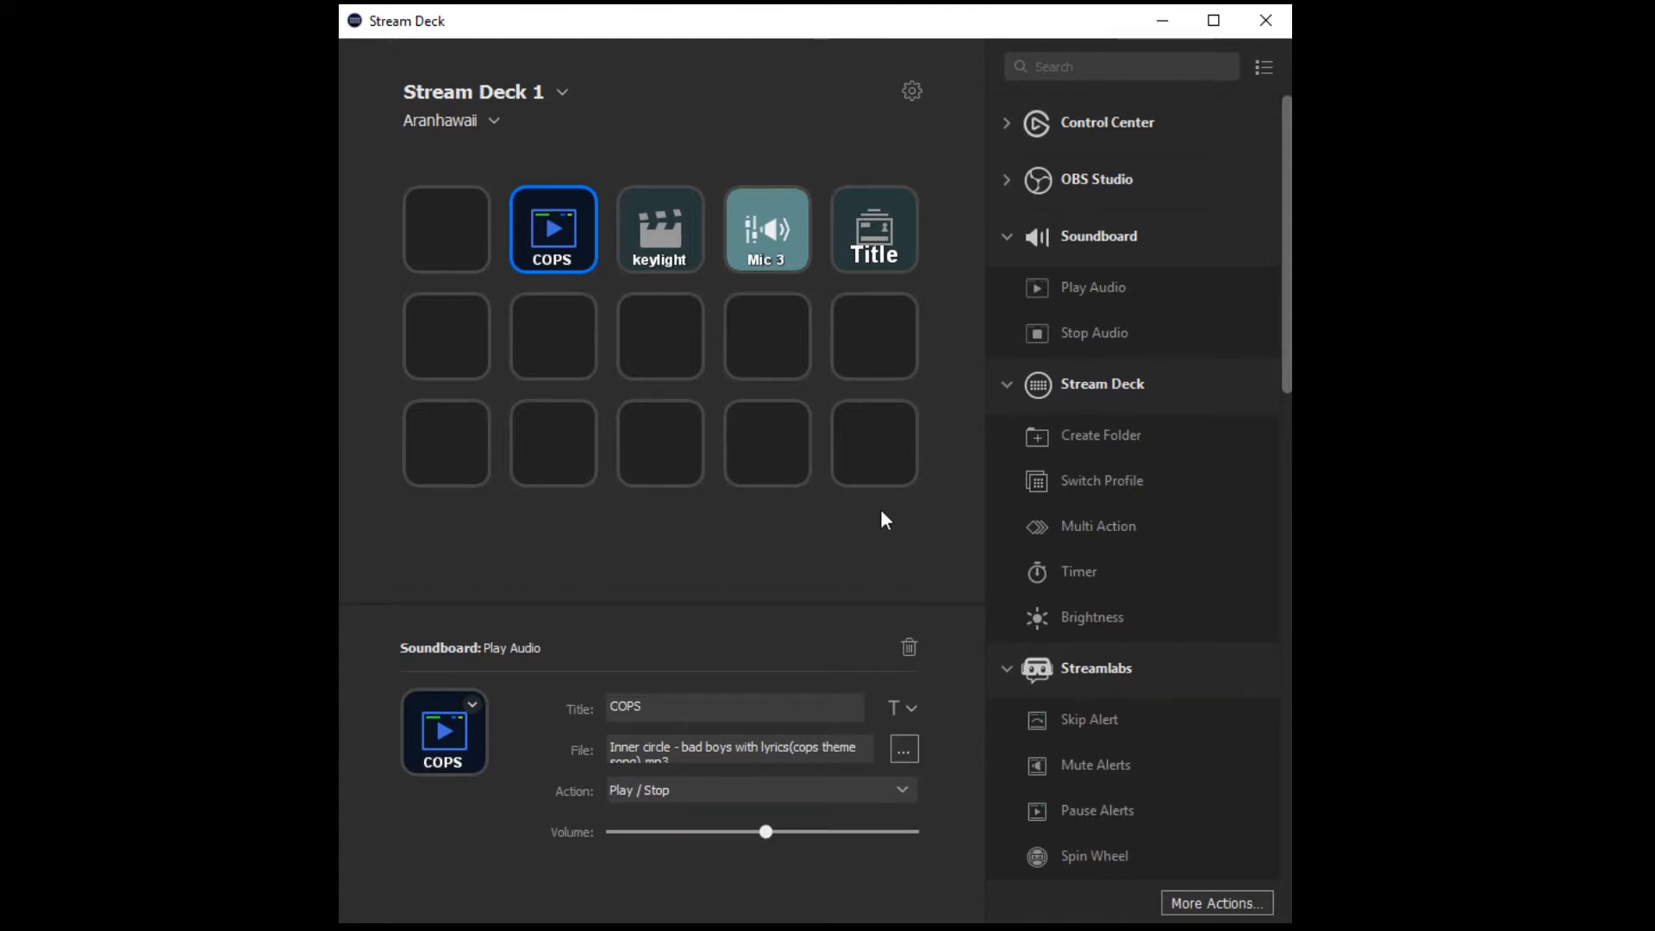
Create a folder titled "page 2" on the first key of the first row.
left_click(1002, 243)
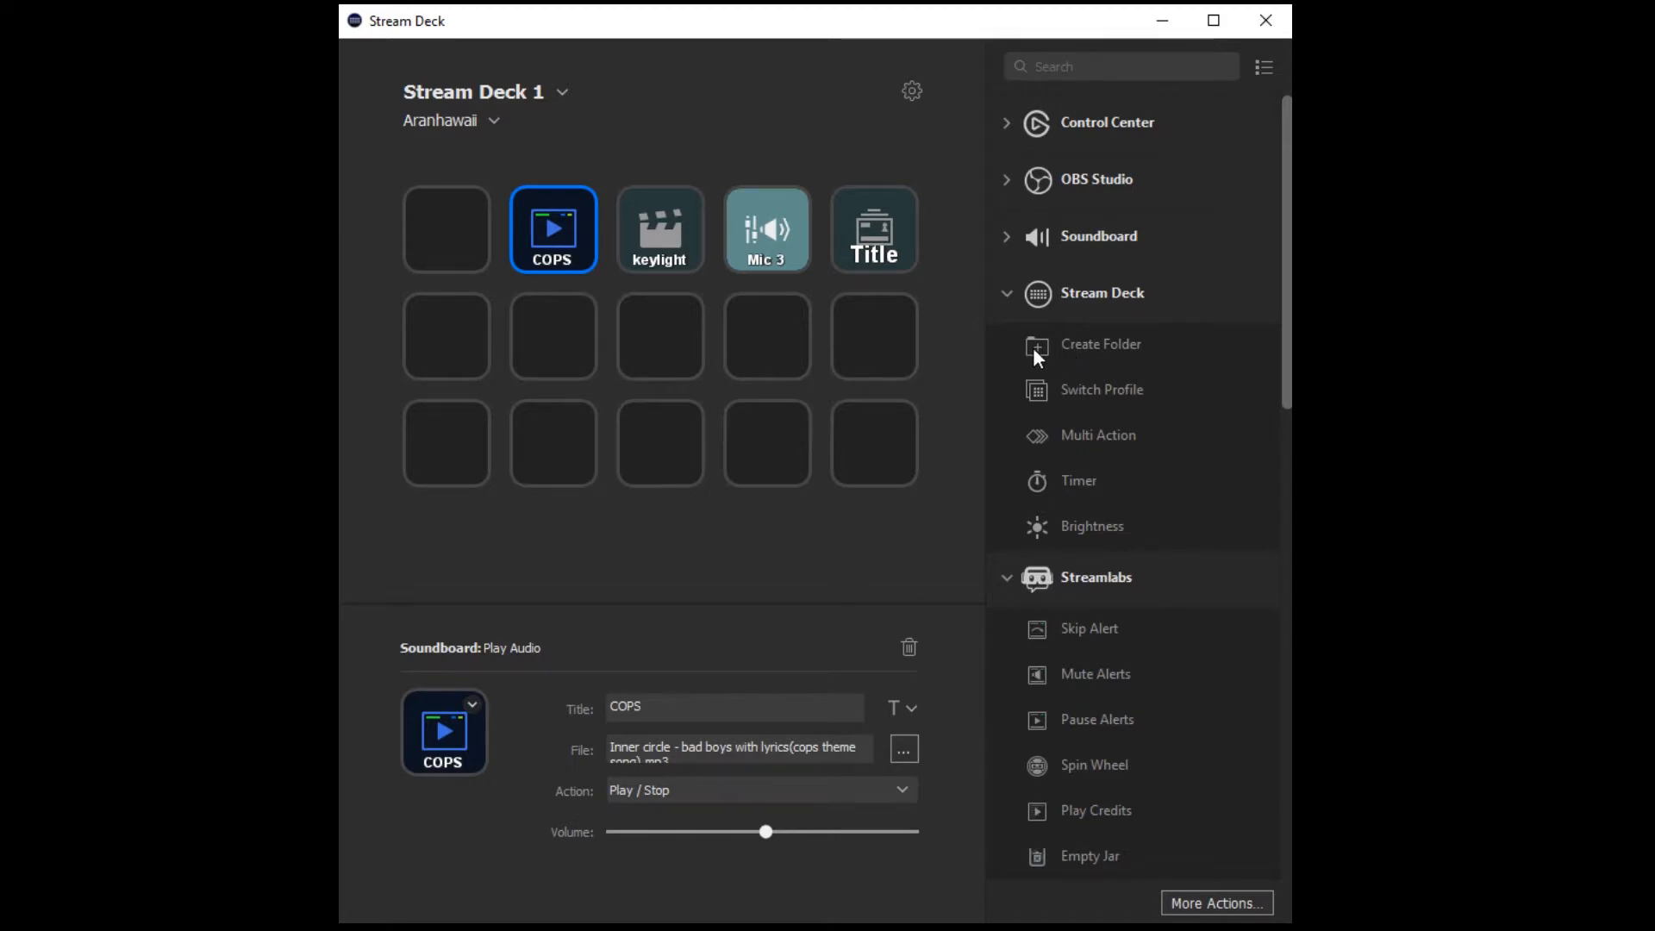
left_click_drag(1033, 348, 455, 241)
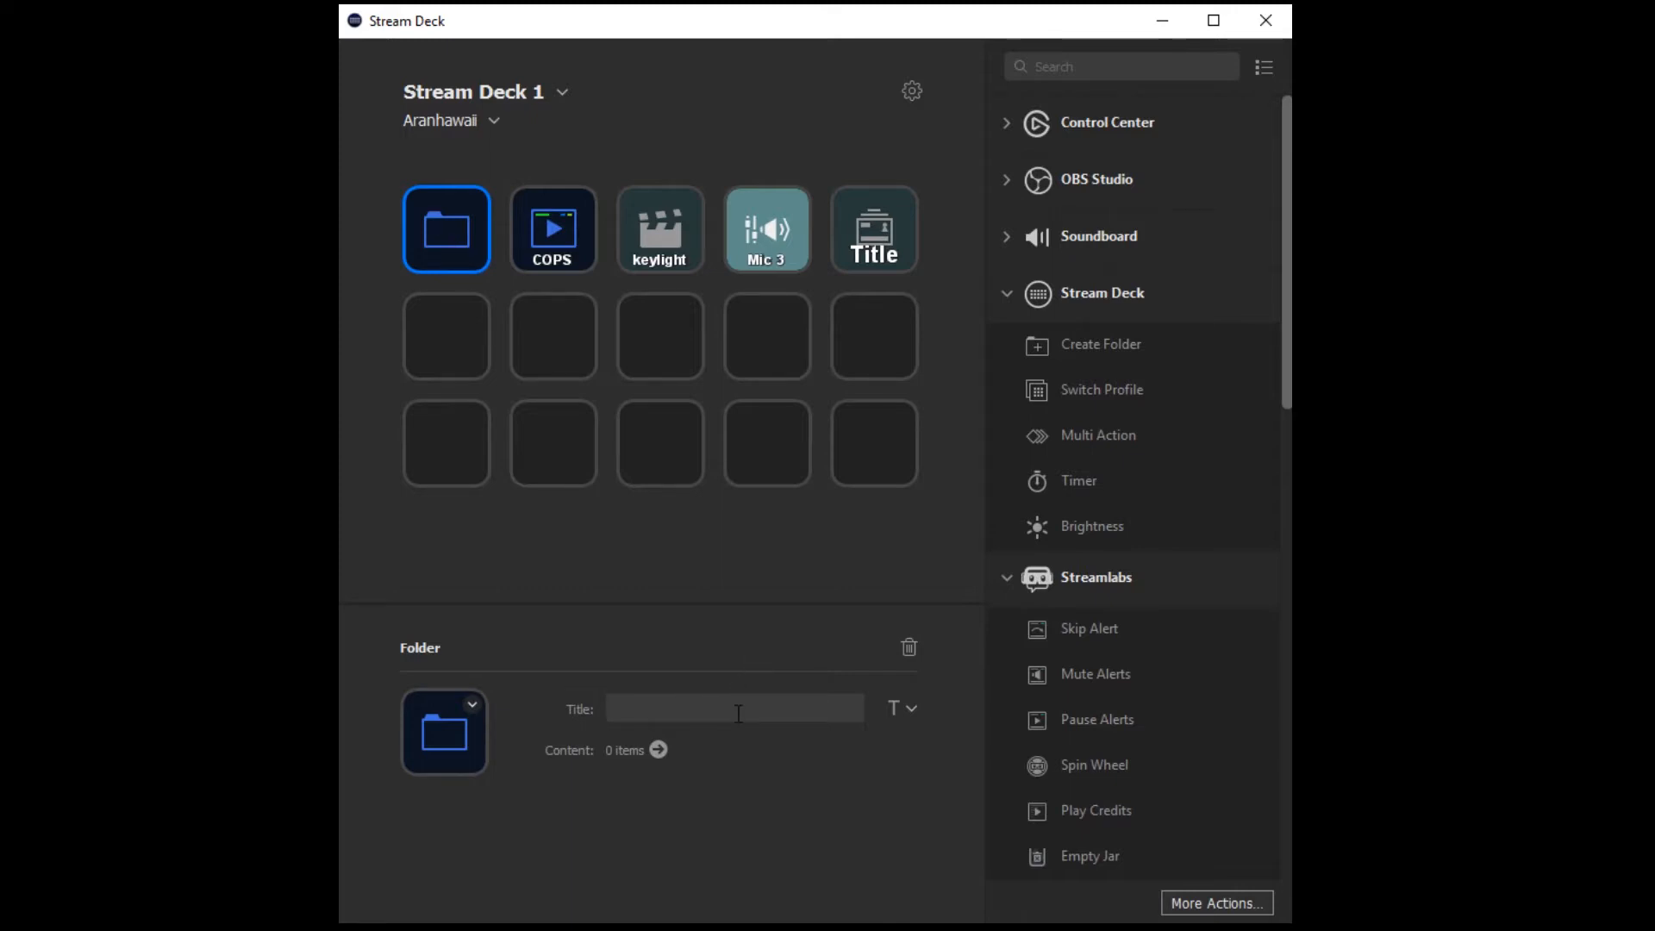
type("page 2")
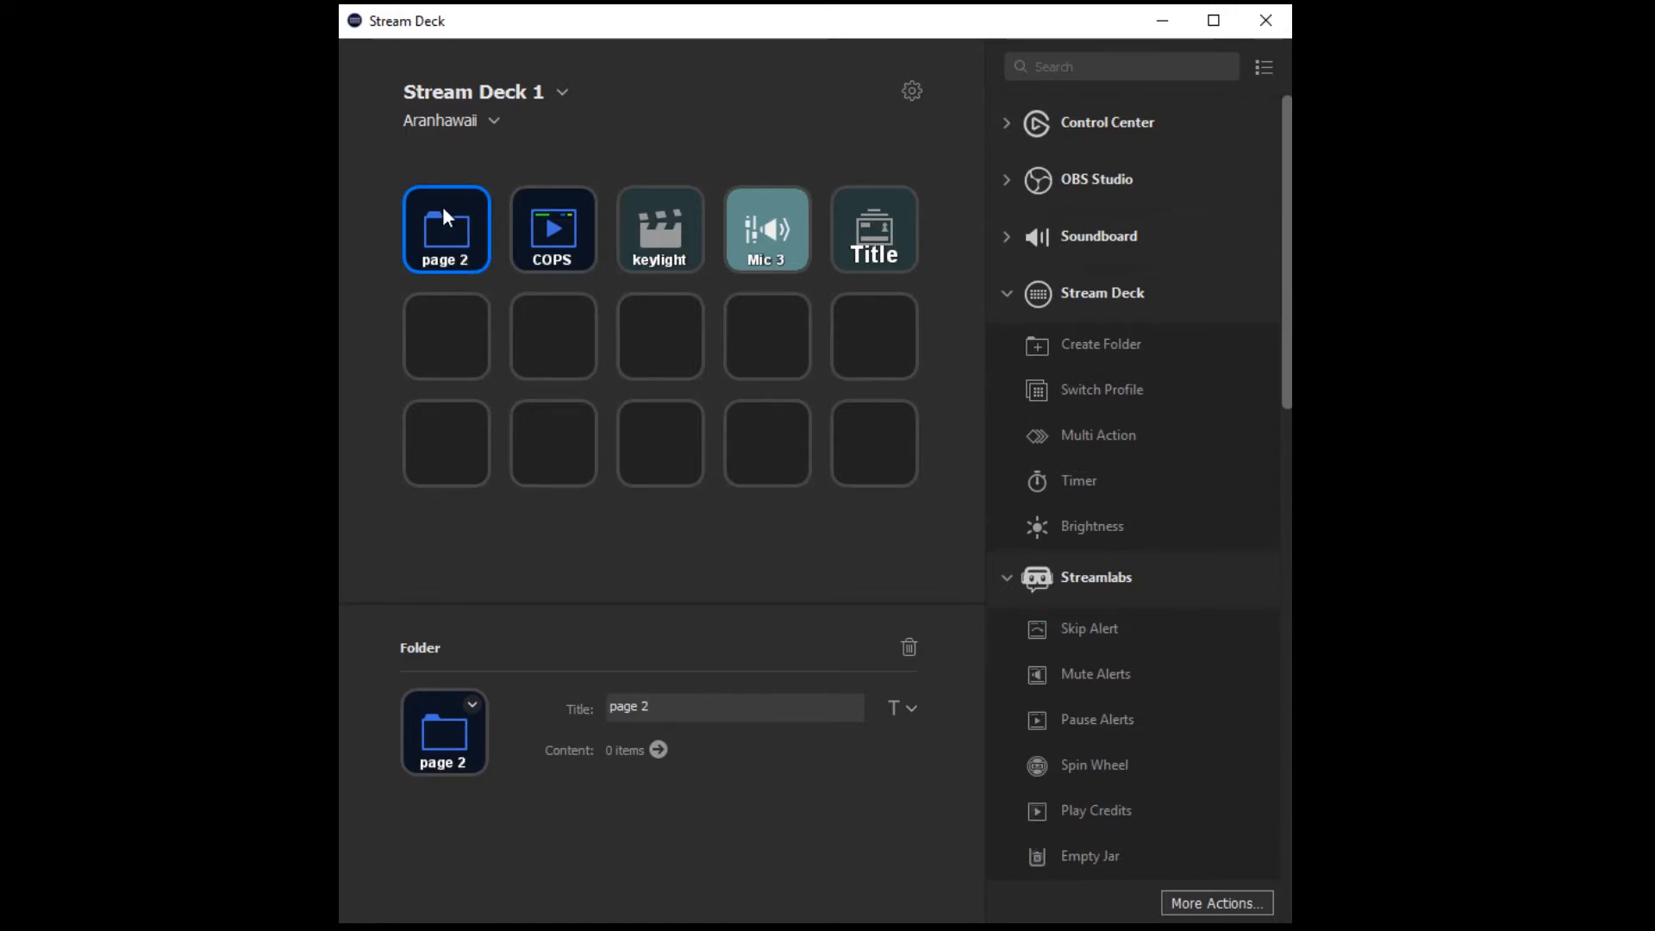
Open the page 2 folder, add a Mixer Audio action to the fifth key of its first row, and return to the main page.
double_click(442, 240)
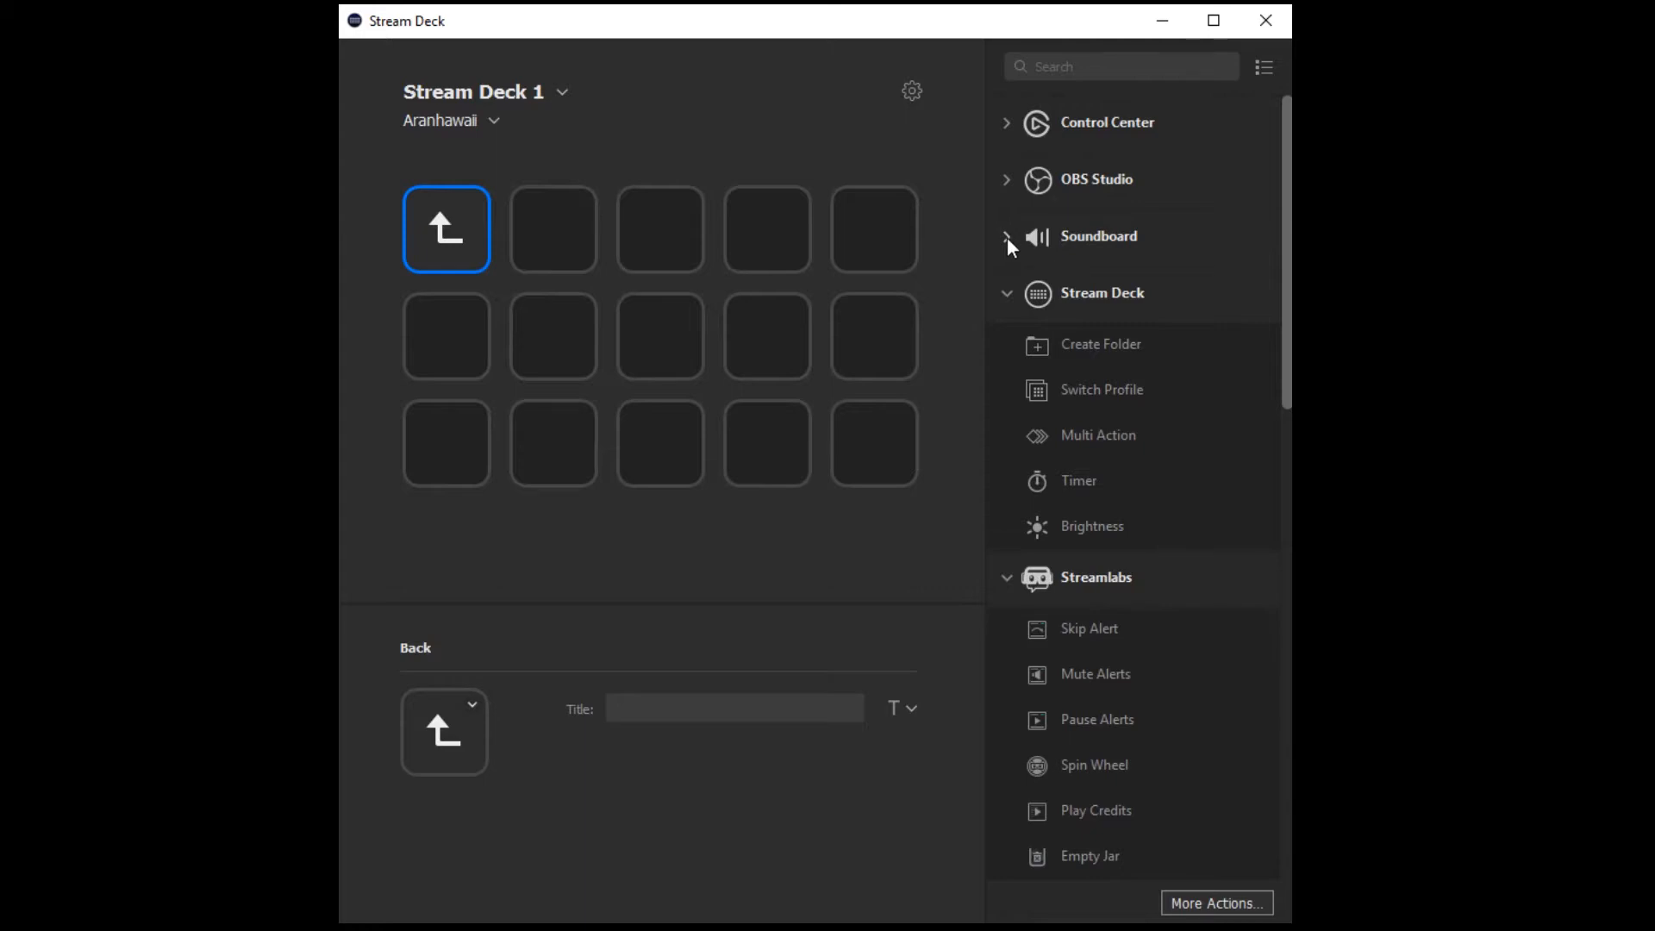
left_click(1005, 179)
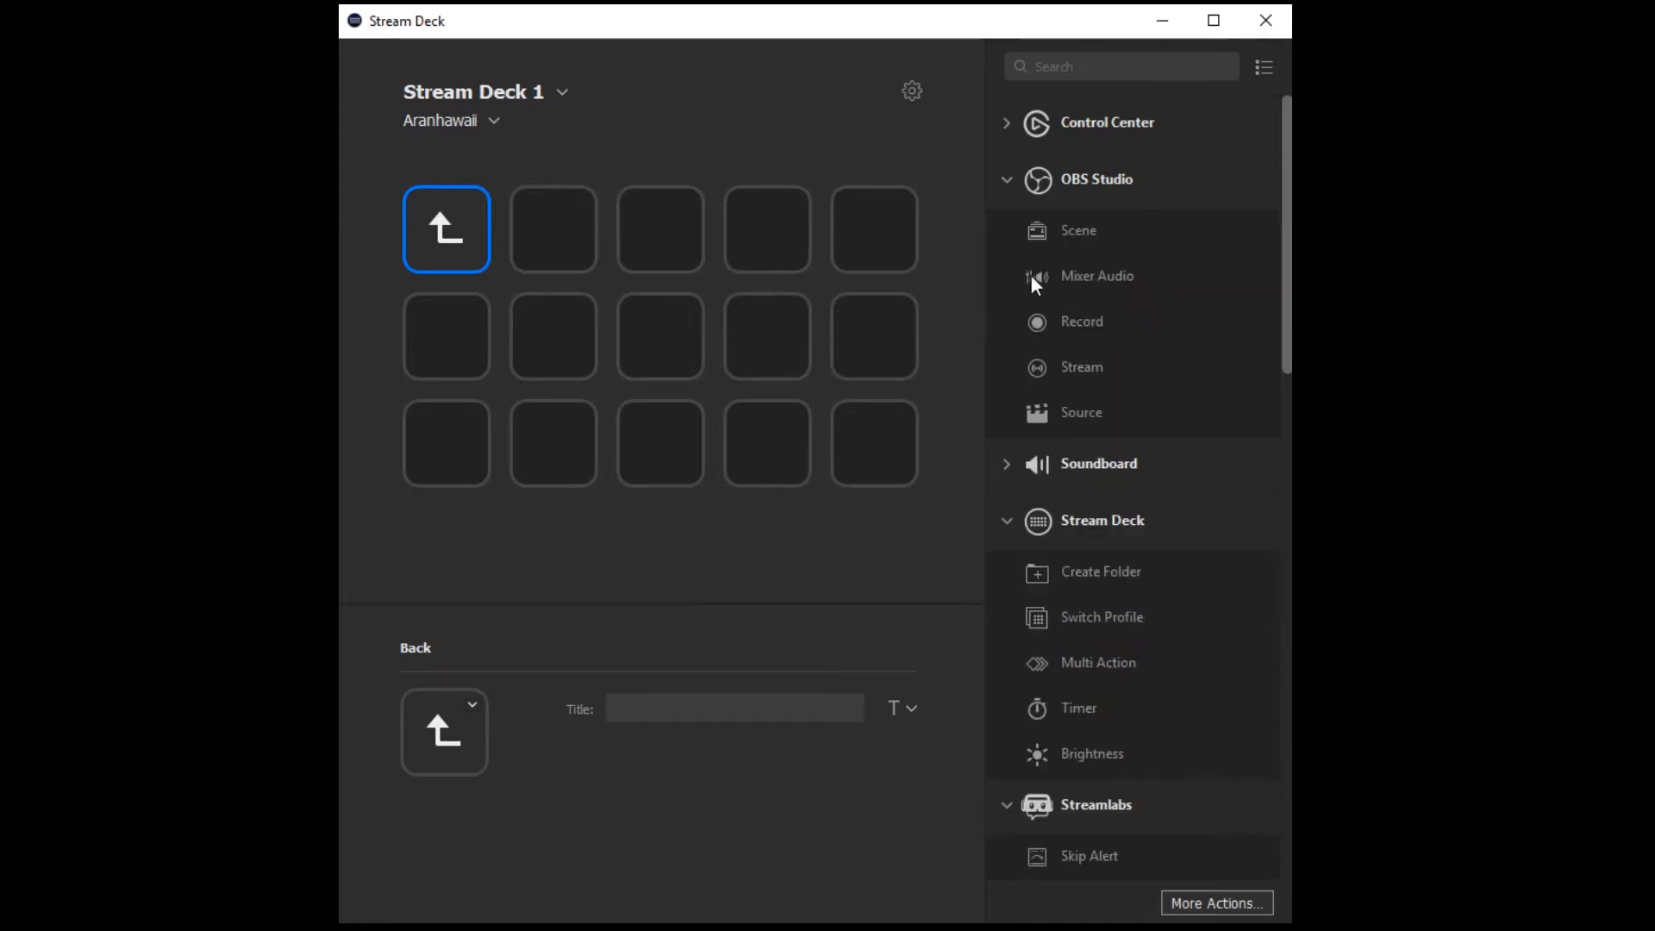
left_click_drag(1033, 278, 878, 235)
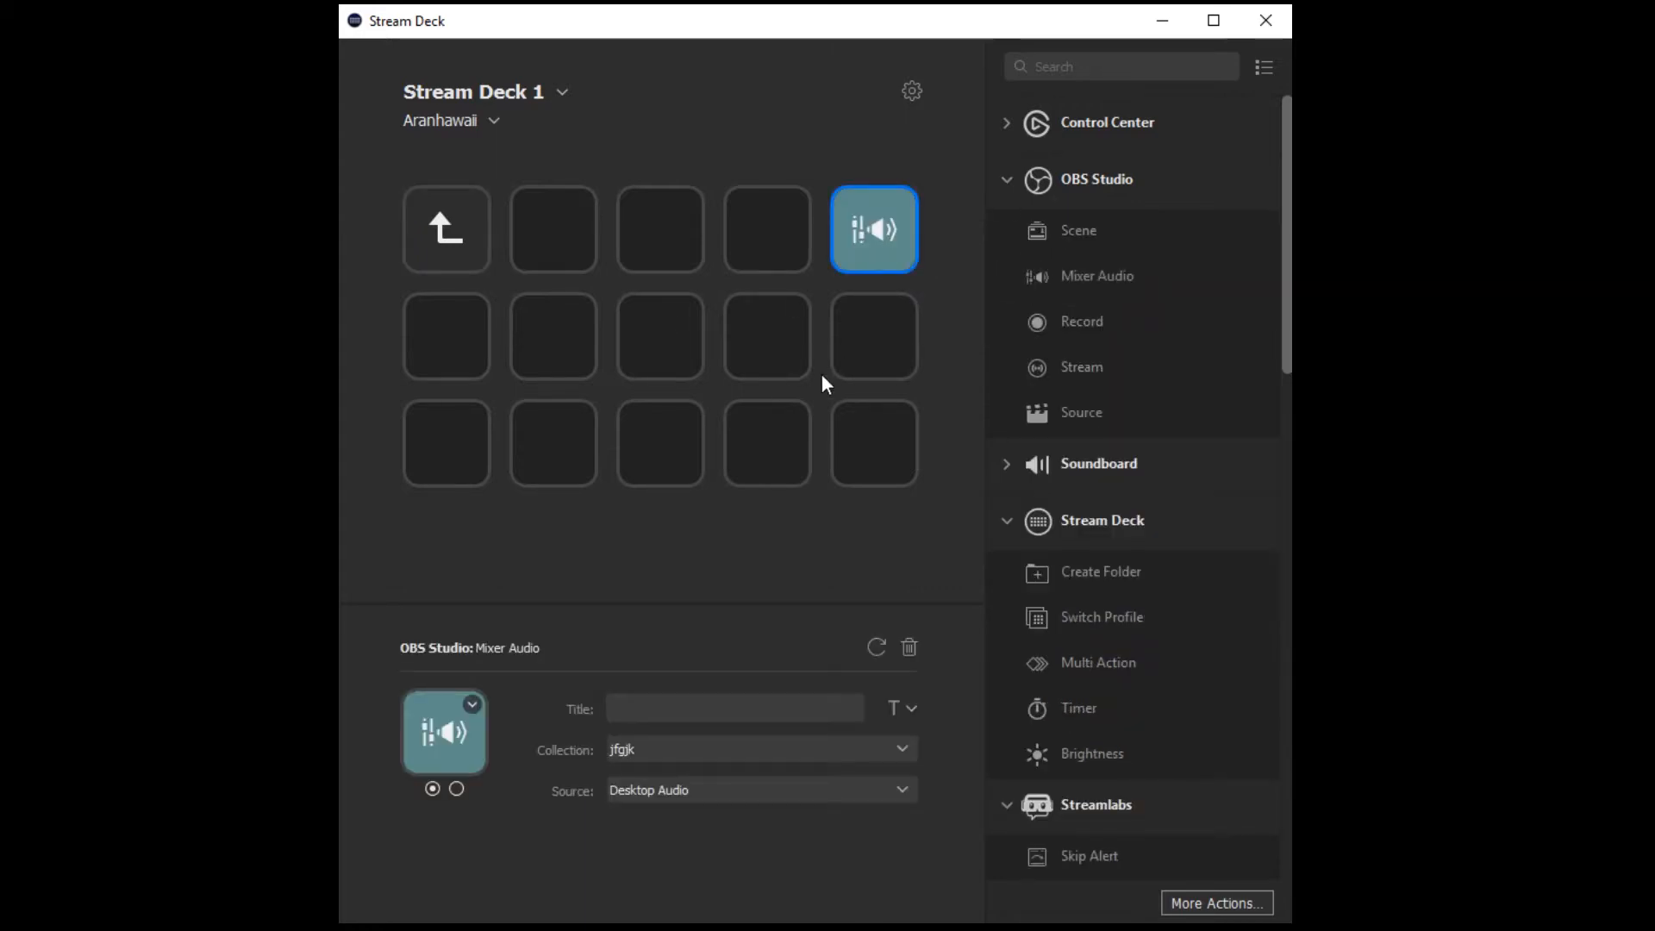
left_click(457, 222)
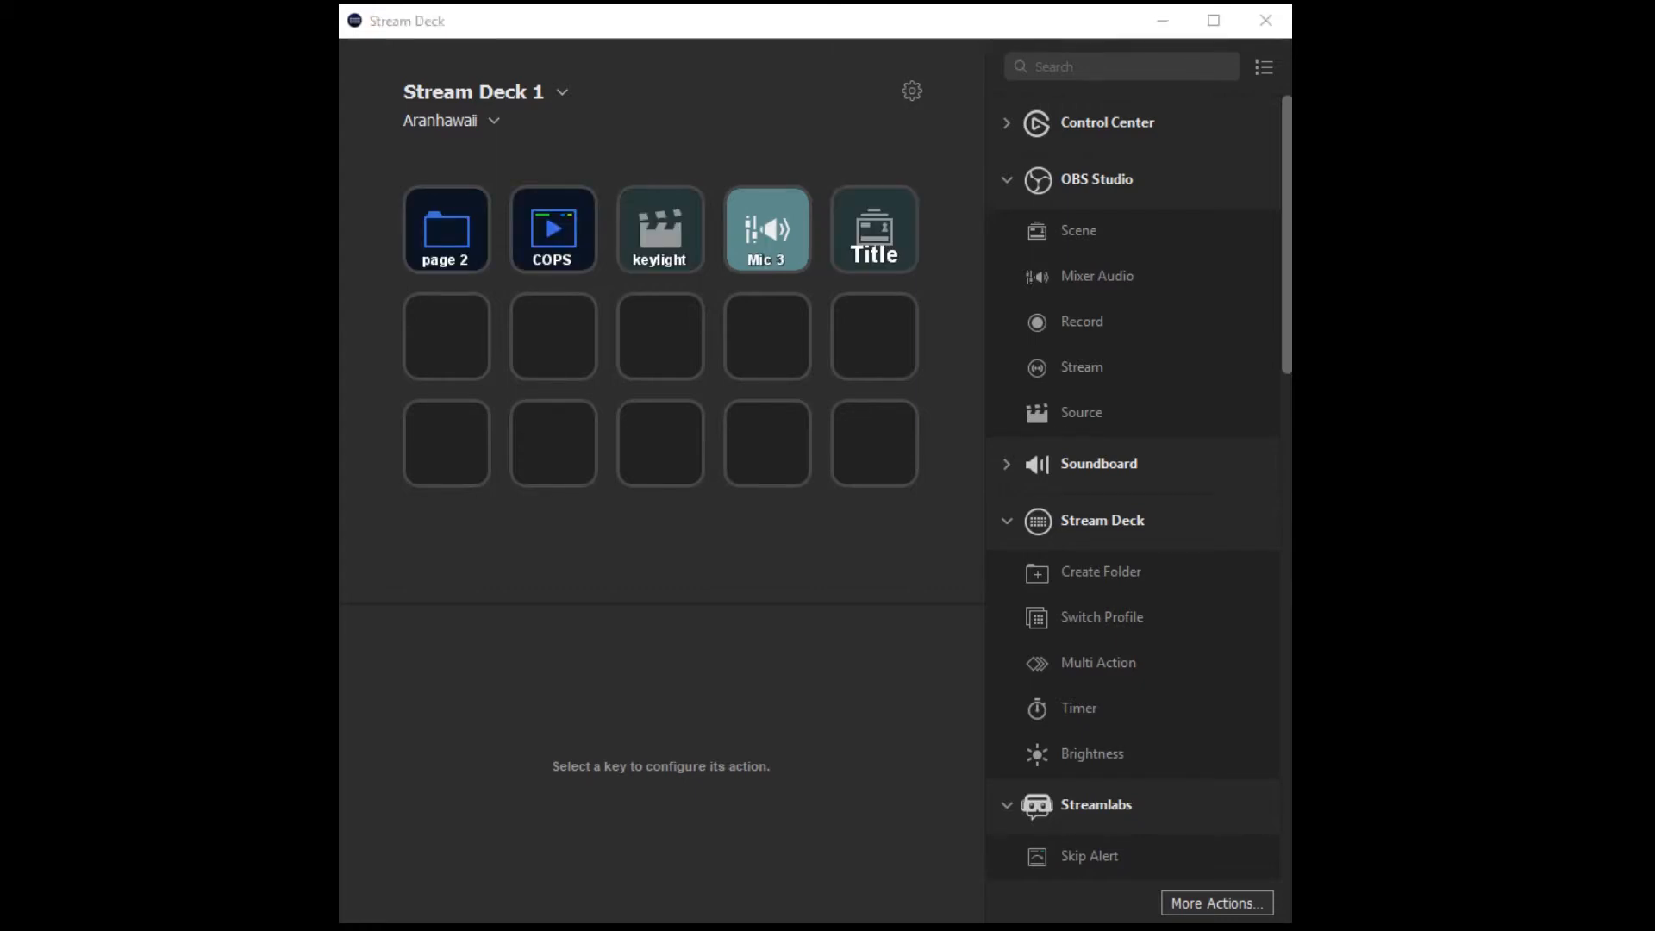
Add a Timer action to the fifth key of the second row, titled "60 sec" with a duration of 60 seconds.
left_click(1004, 178)
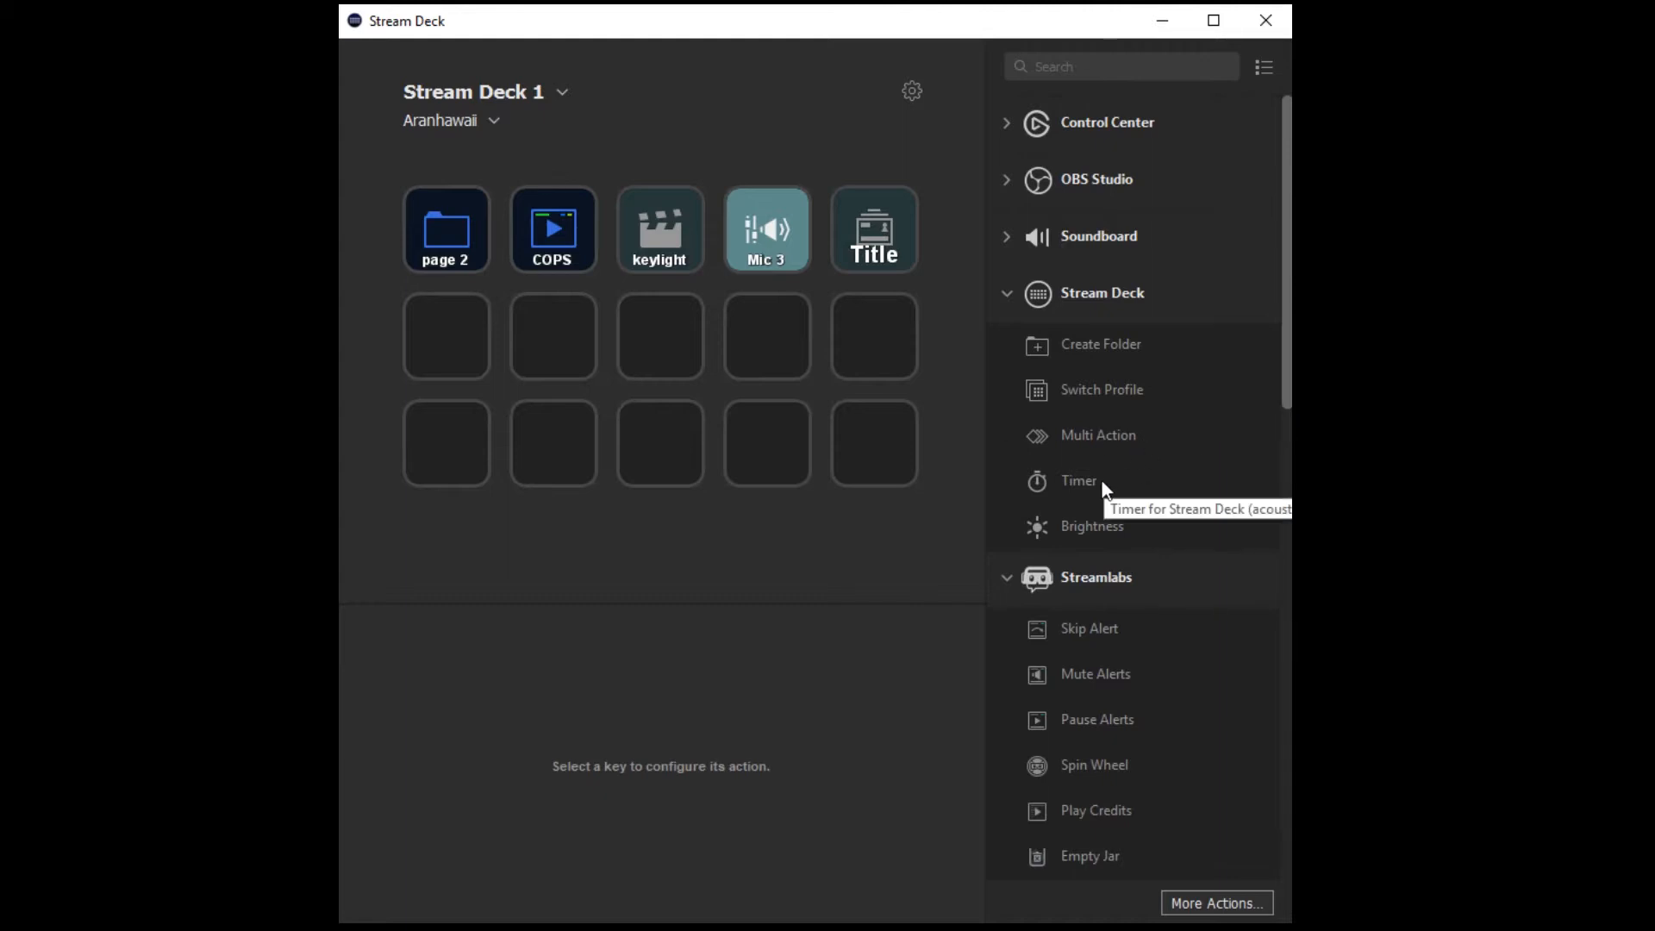
left_click_drag(1045, 481, 876, 344)
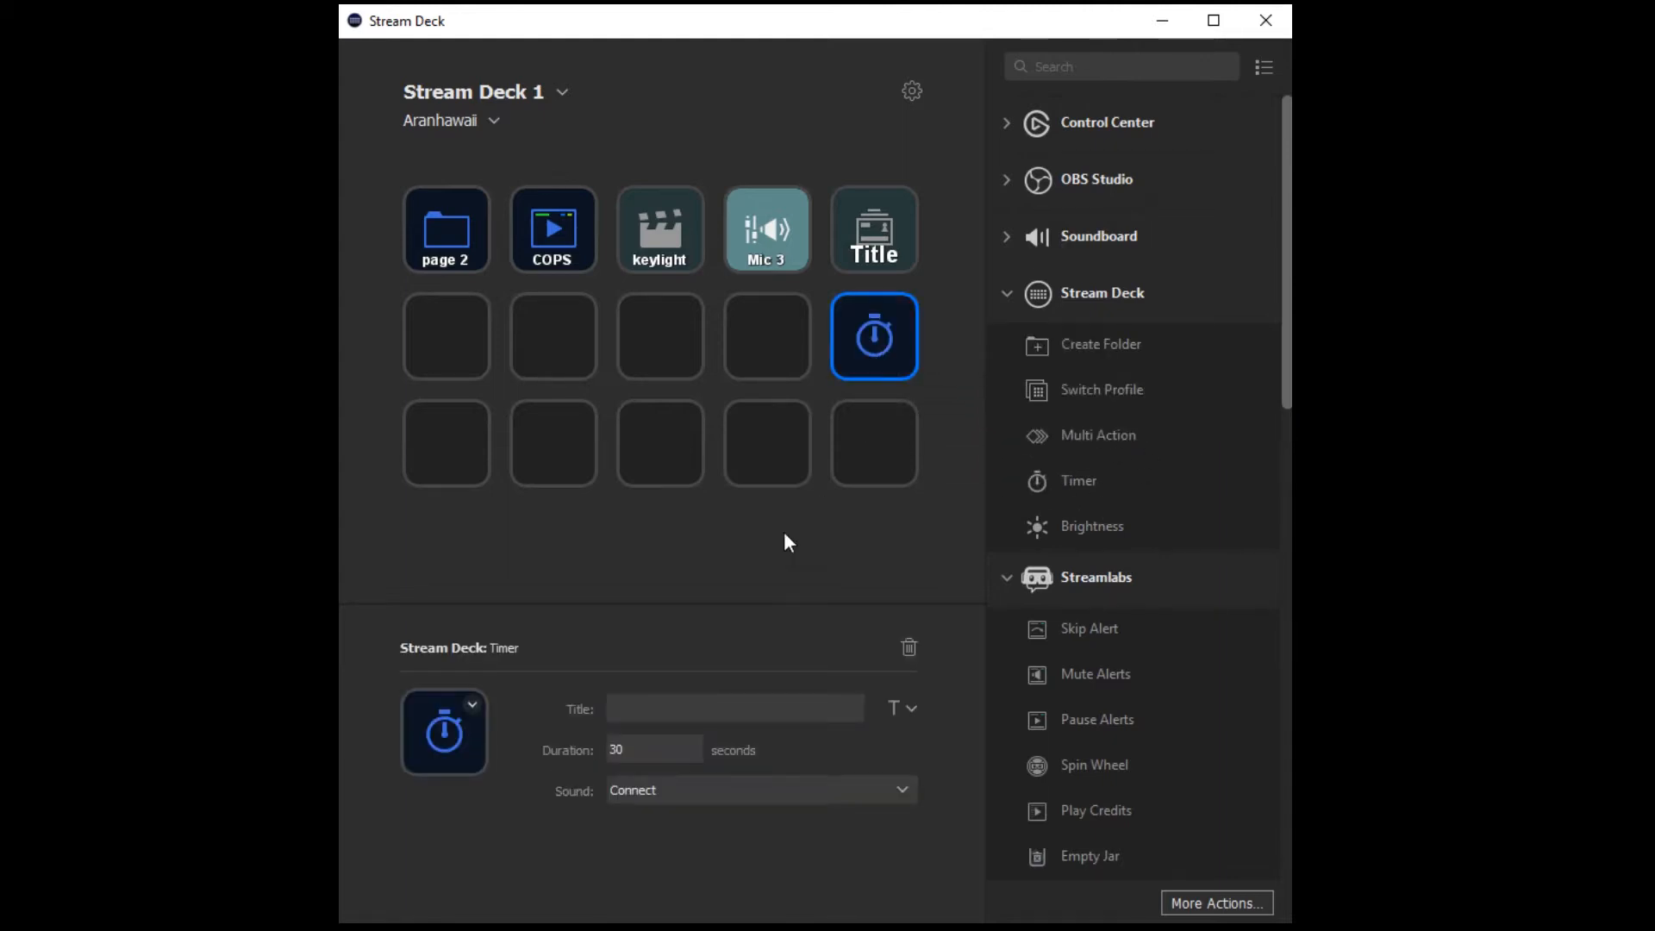
left_click(729, 709)
type("60 sec")
double_click(641, 742)
type("60")
left_click(902, 794)
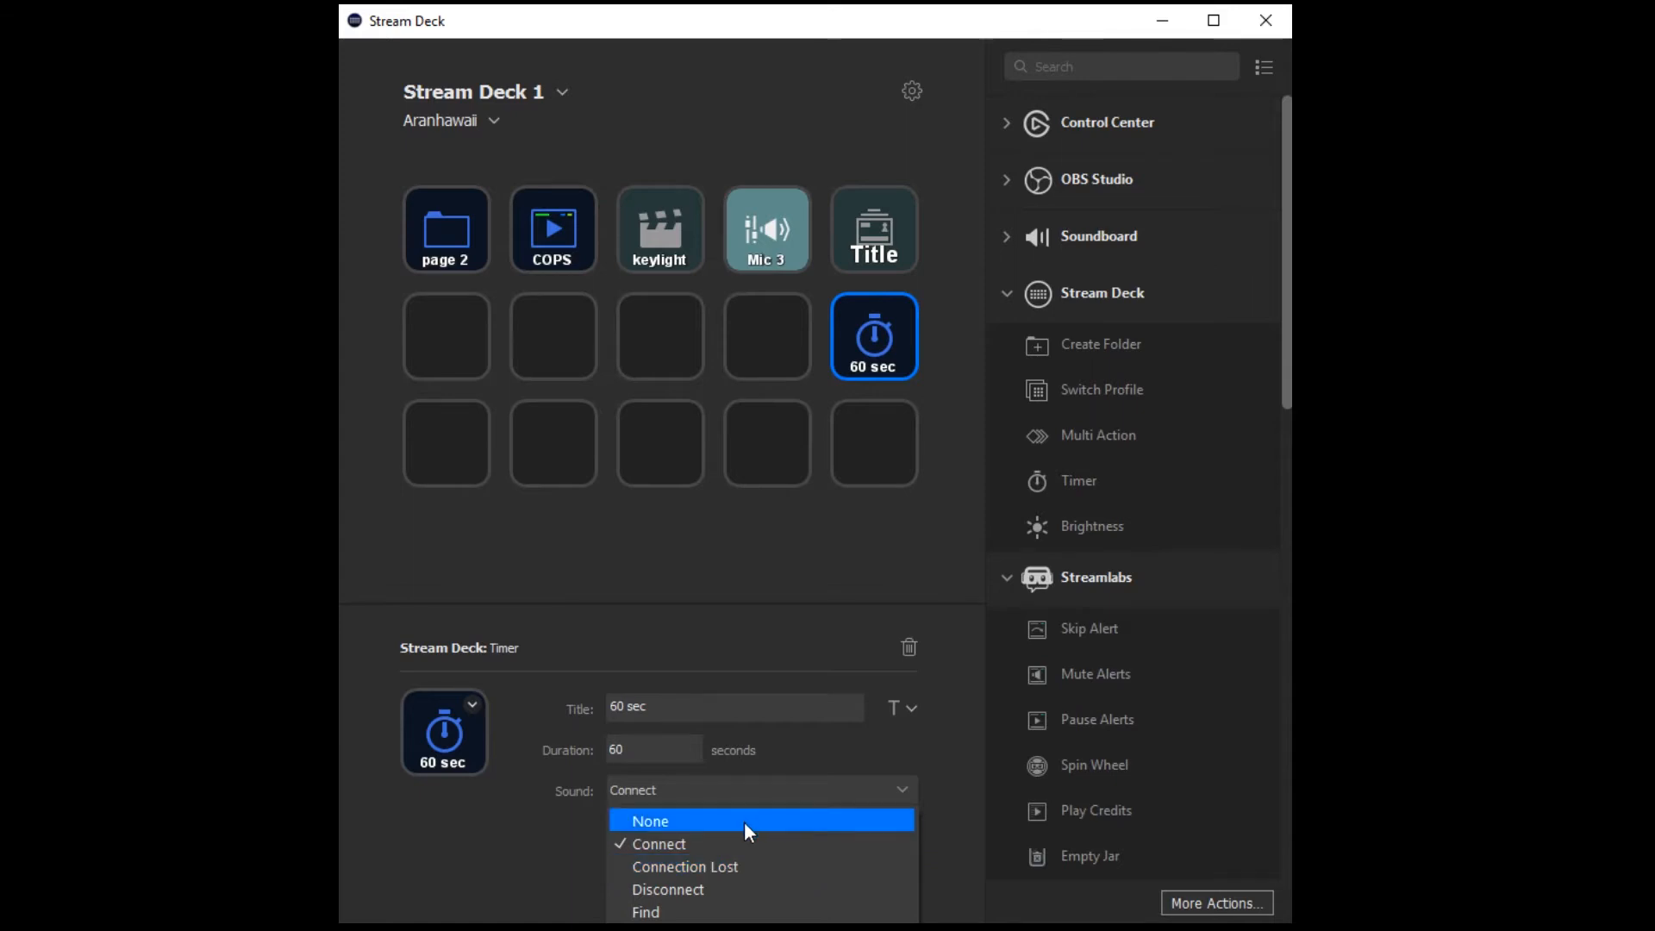
left_click(904, 789)
Set the timer key's duration to 15 seconds and retitle it "15 sec".
double_click(658, 761)
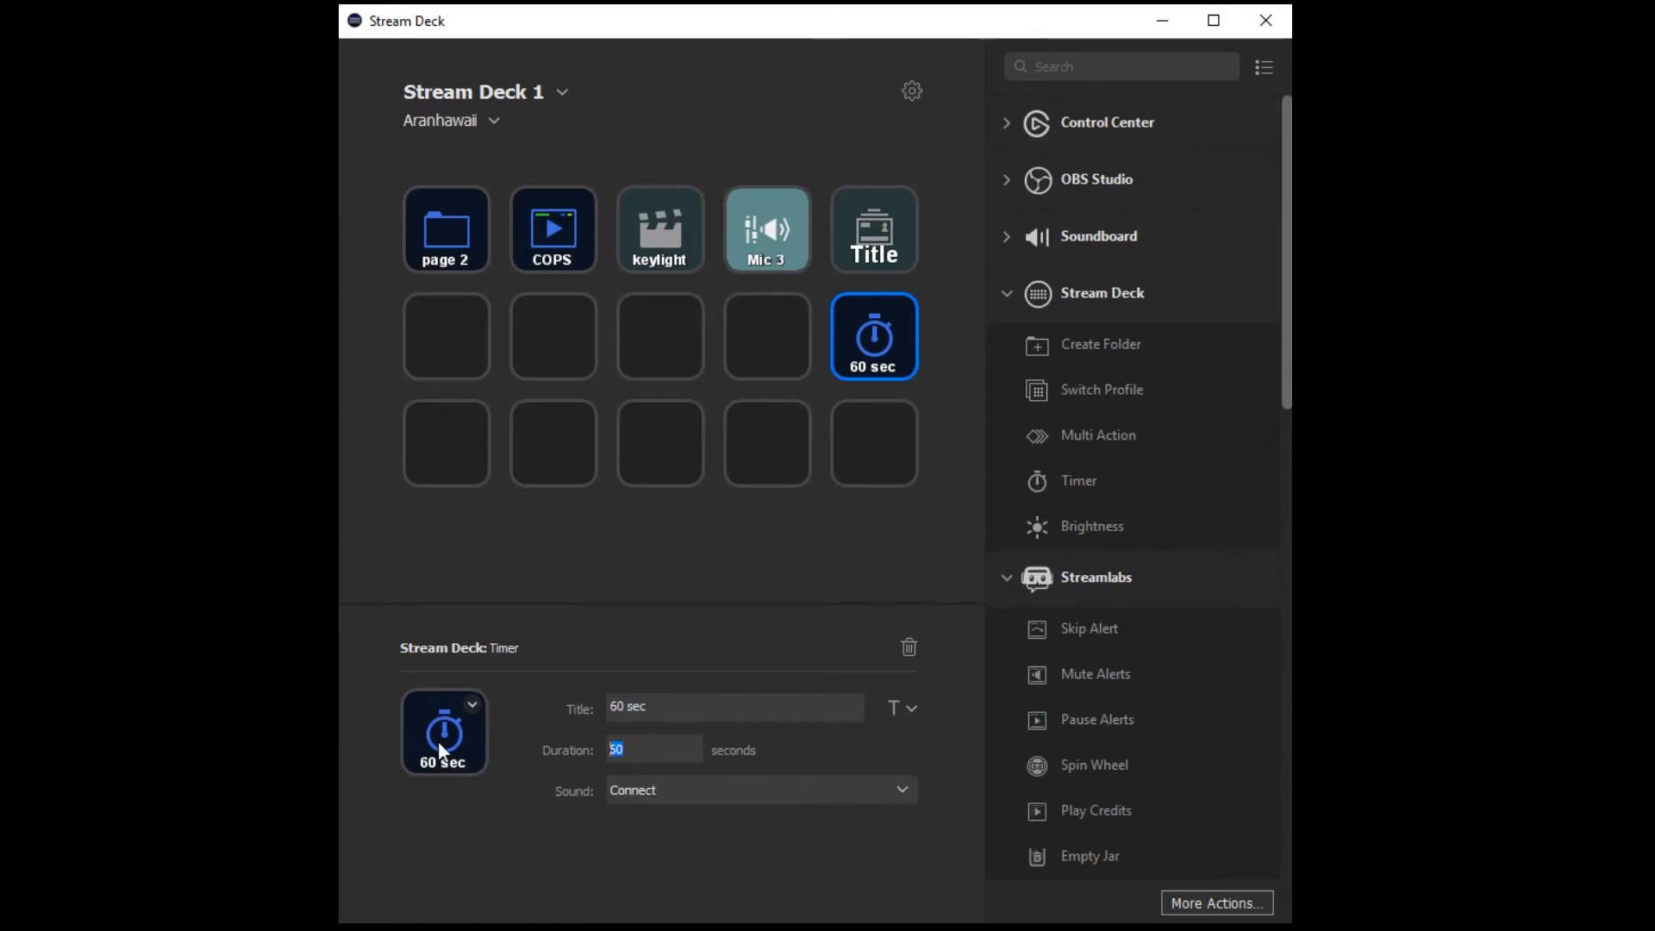
type("15")
double_click(618, 705)
type("15")
key("Tab")
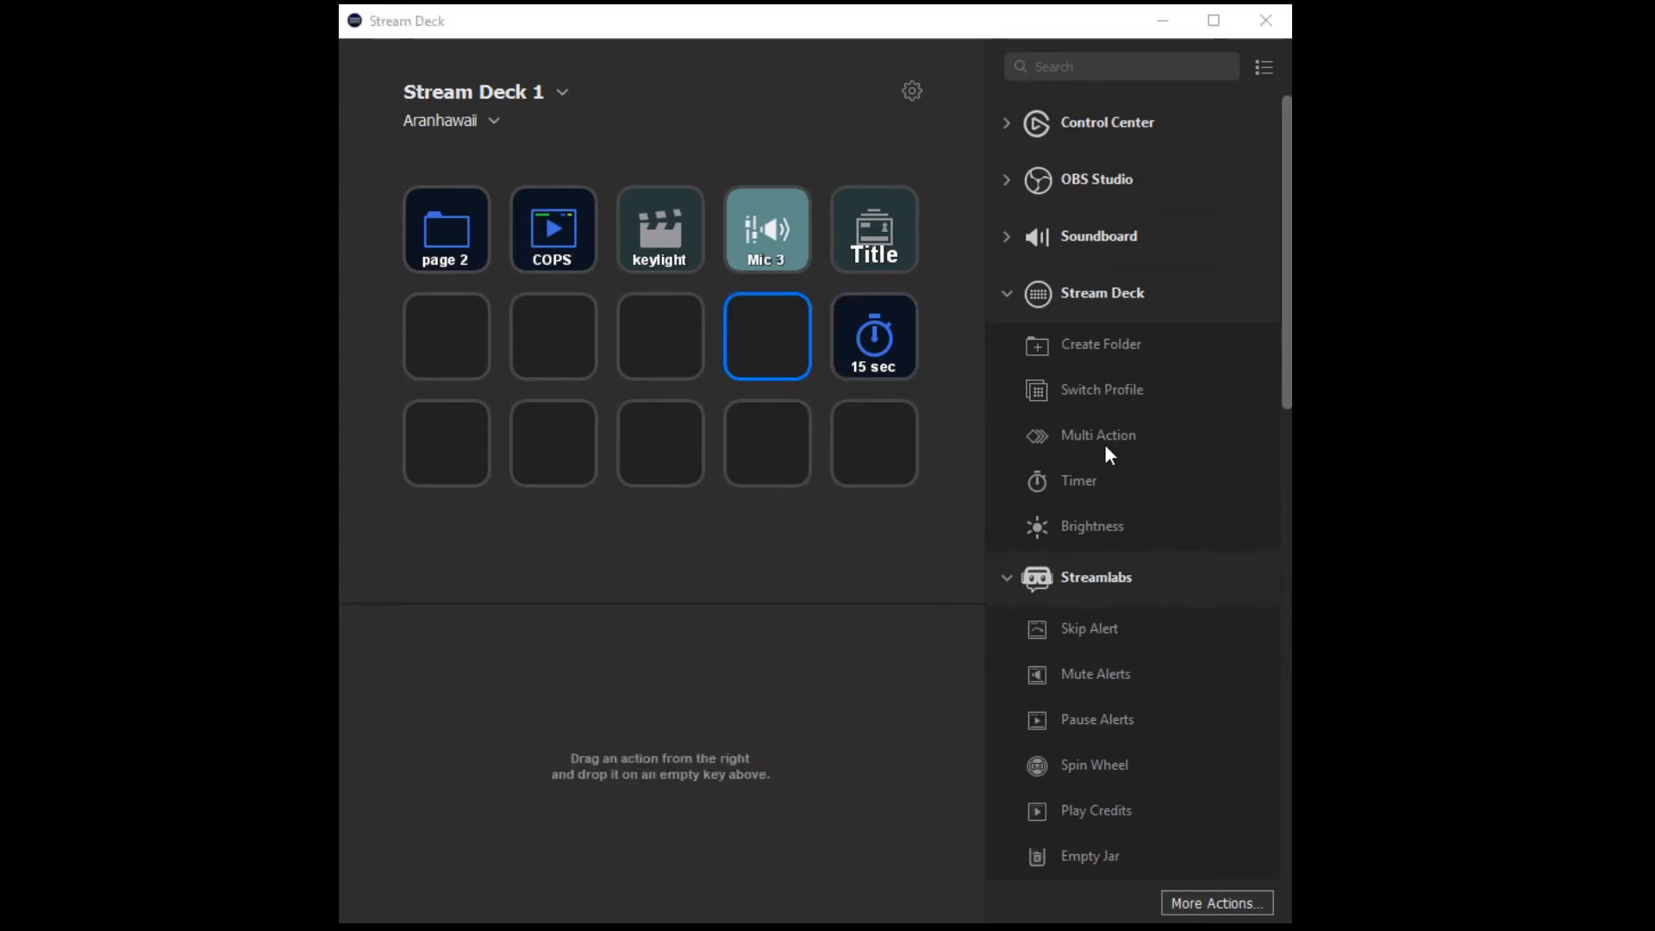
Create a Multi Action titled "BRB" on the second row's fourth key and add an OBS Scene action titled "brb scene" for the BRB scene.
left_click_drag(1063, 431, 762, 354)
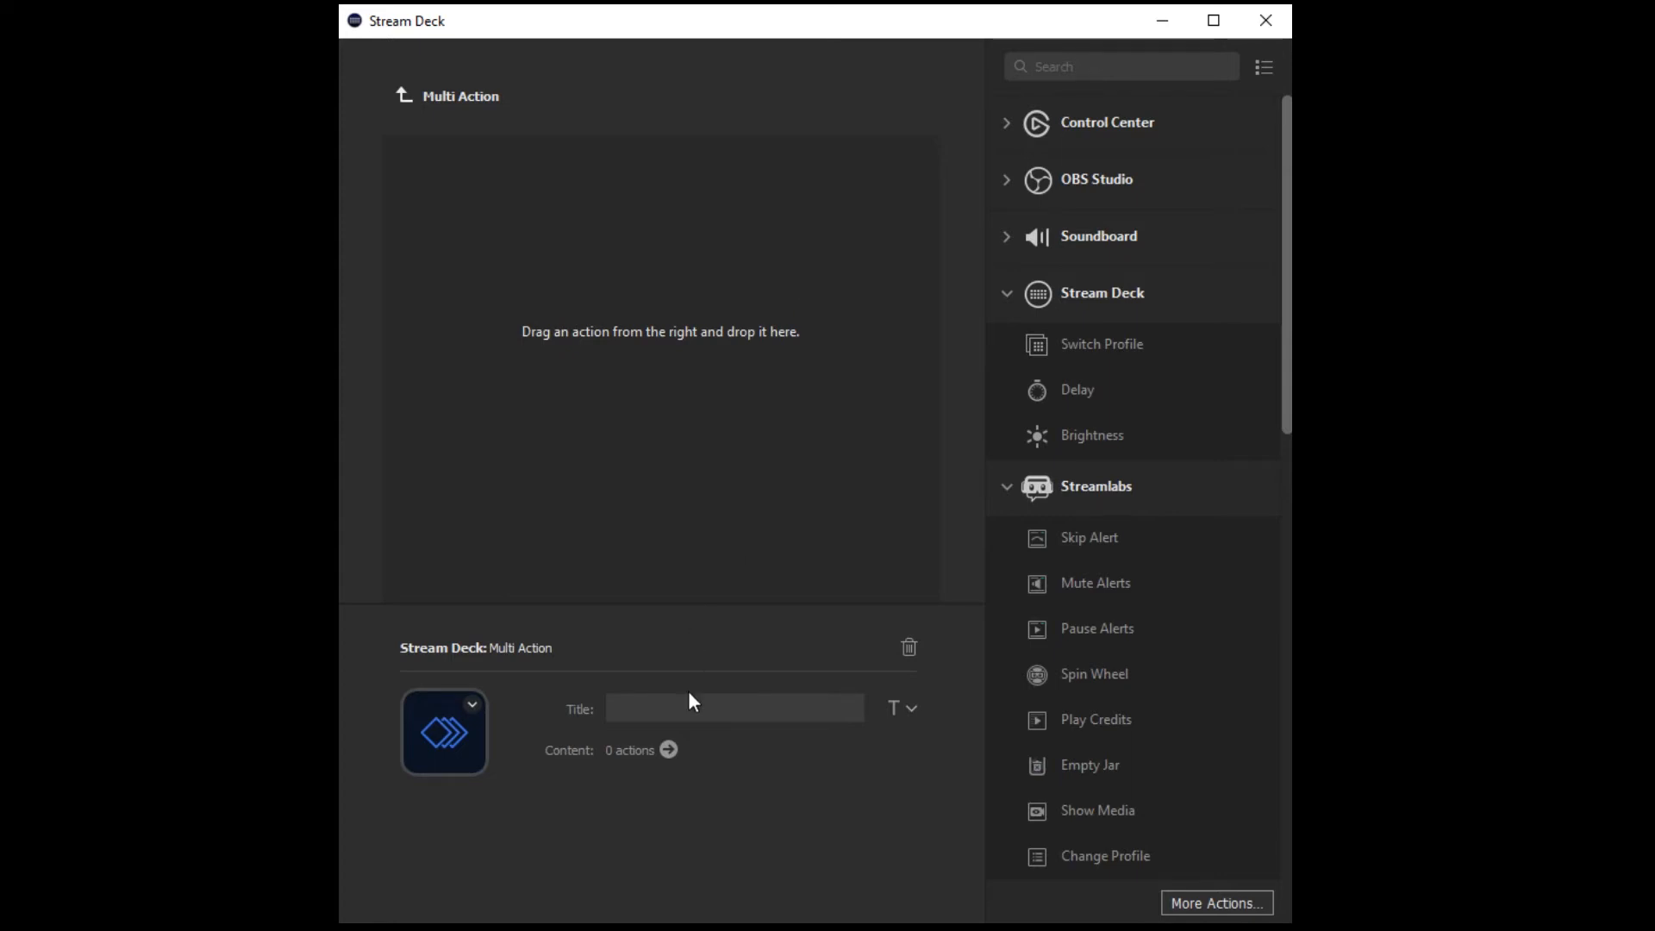
type("BRB")
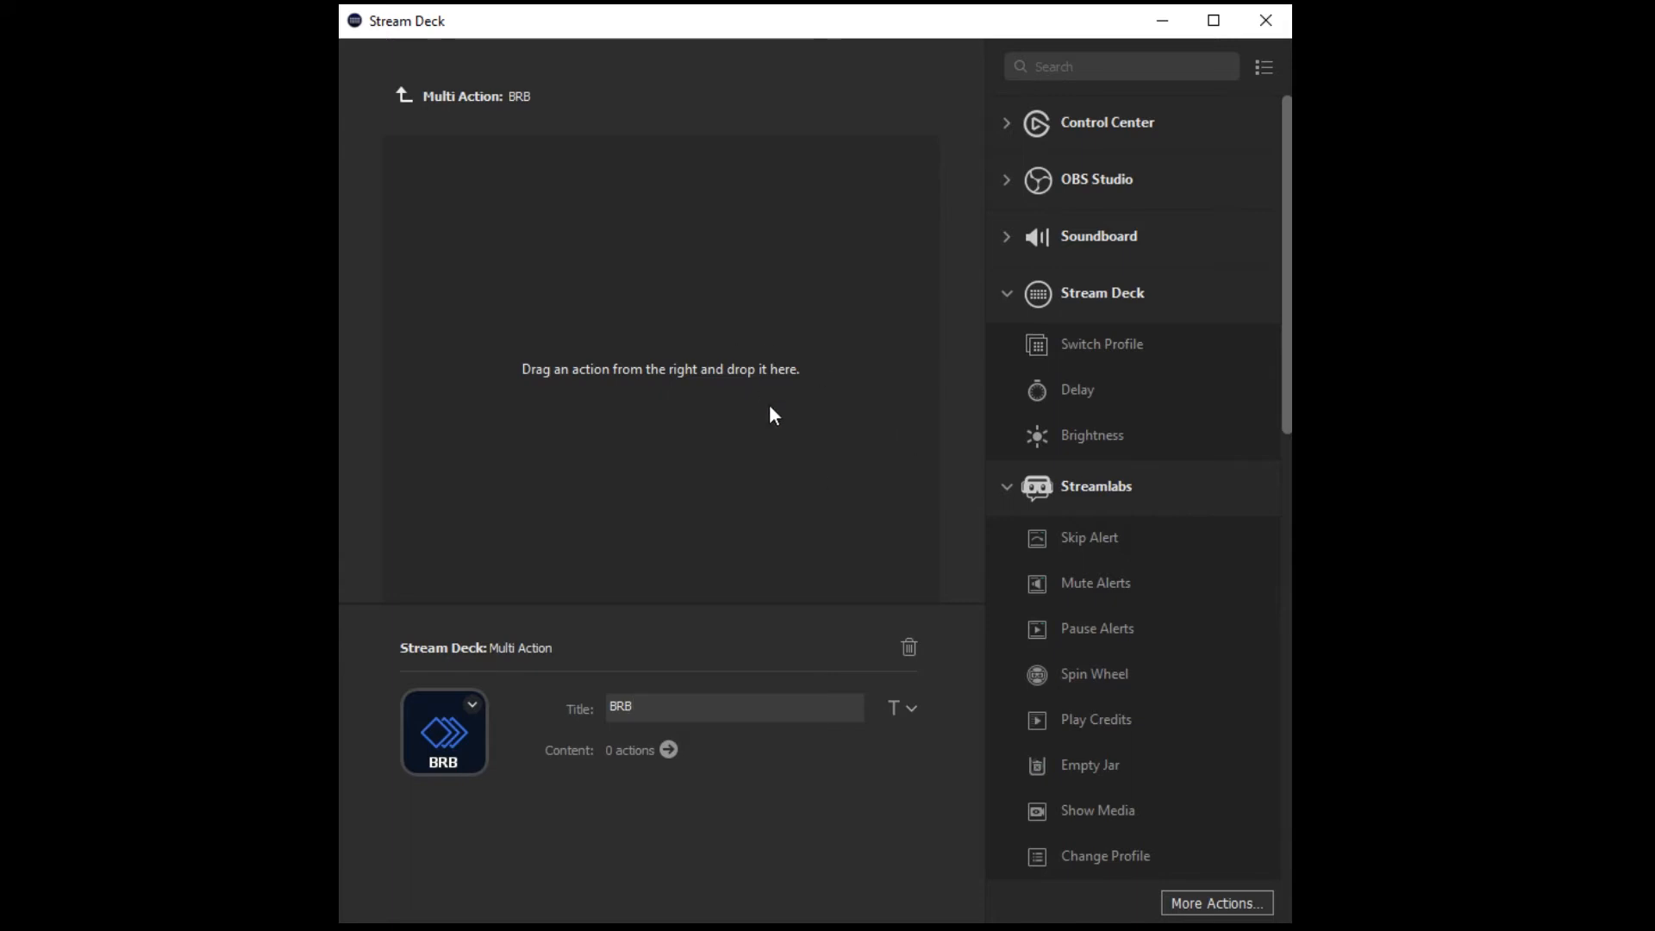
left_click(1007, 179)
left_click_drag(1042, 244, 670, 302)
left_click(704, 717)
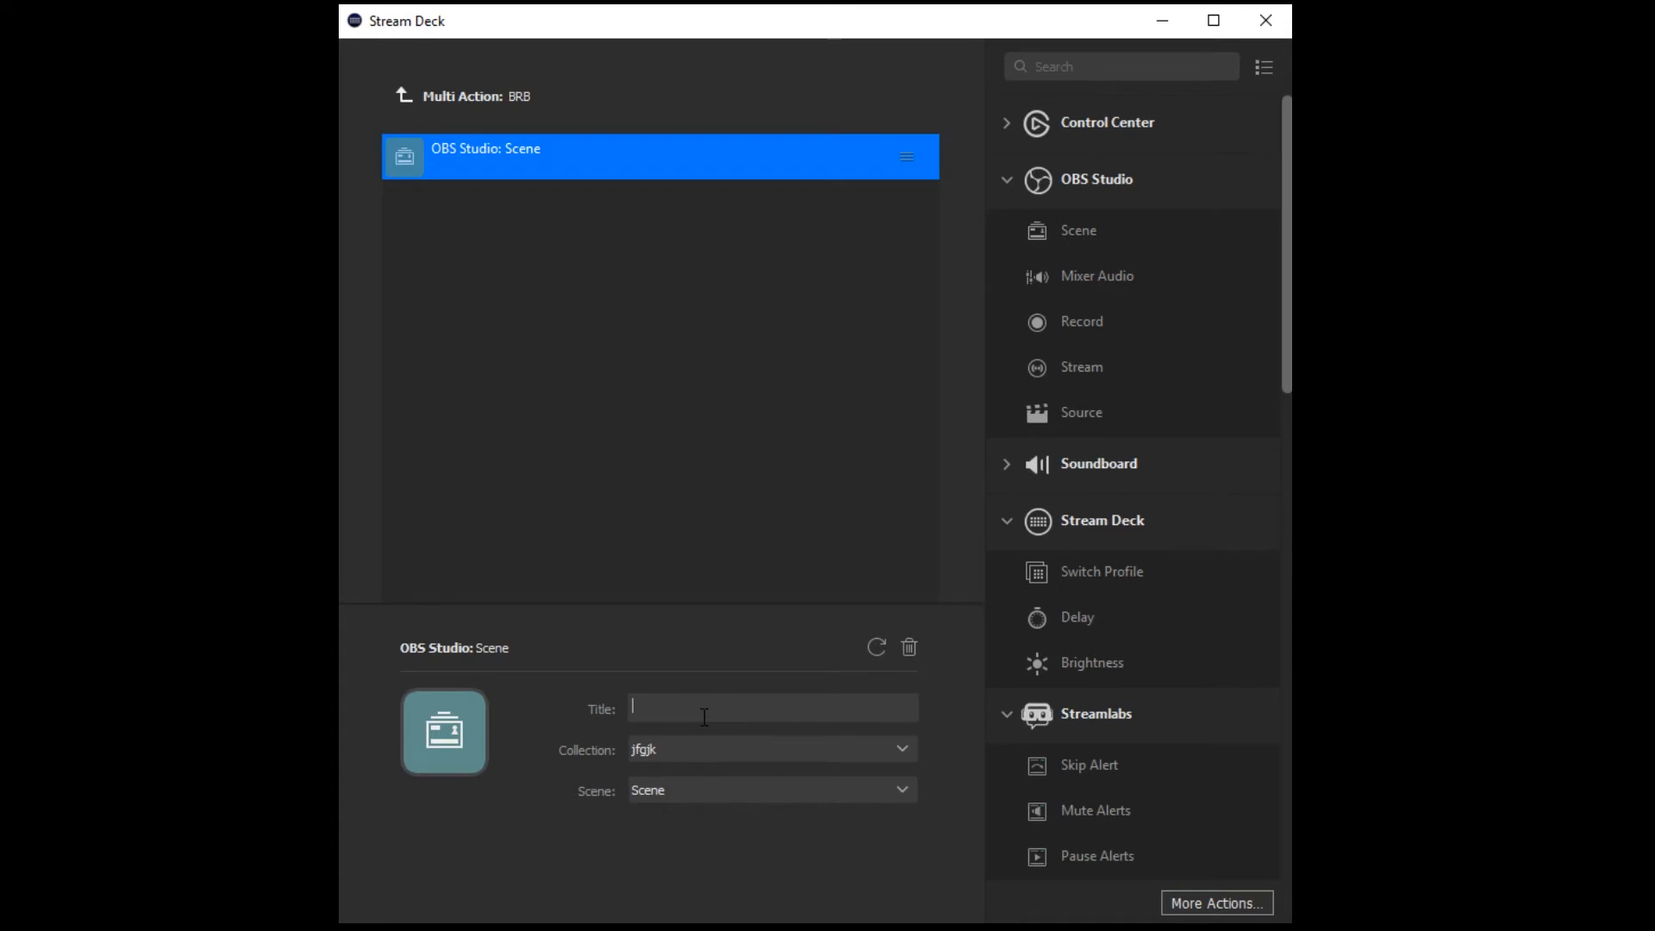
type("brb c")
type("cene")
left_click(902, 789)
left_click(690, 929)
Add an OBS Mixer Audio action titled "my mic" to the BRB multi action, set to Deactivate Mic/Aux 3, and return to the main page.
left_click_drag(1033, 282, 638, 375)
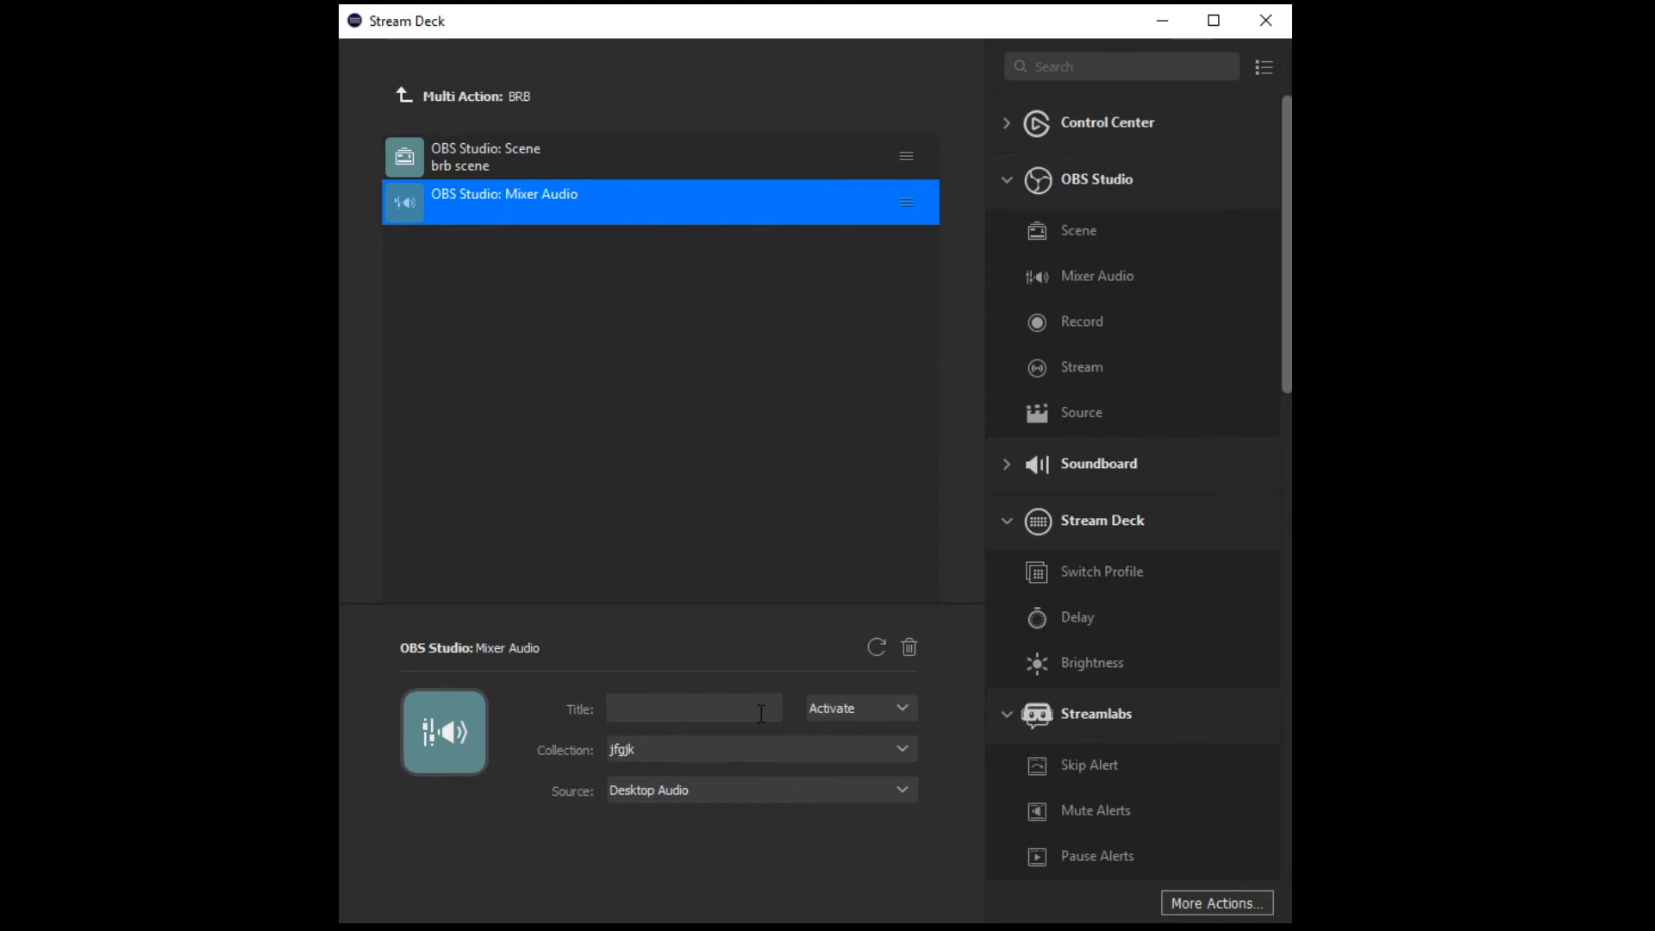
type("my mic")
left_click(853, 706)
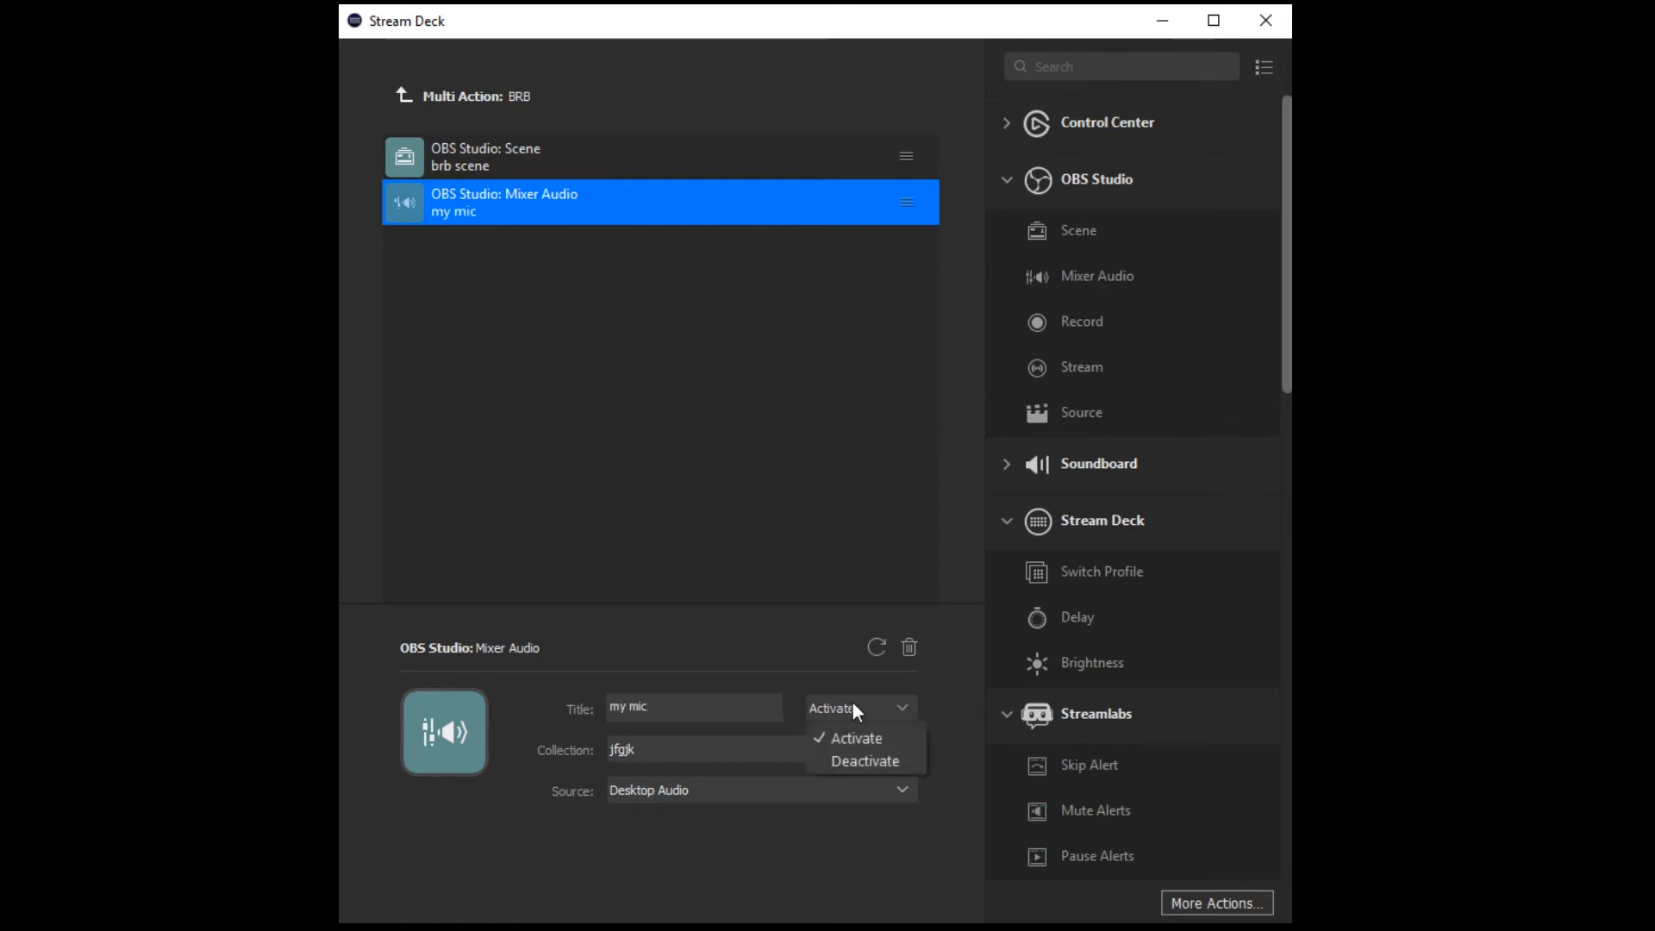
left_click(892, 765)
left_click(901, 789)
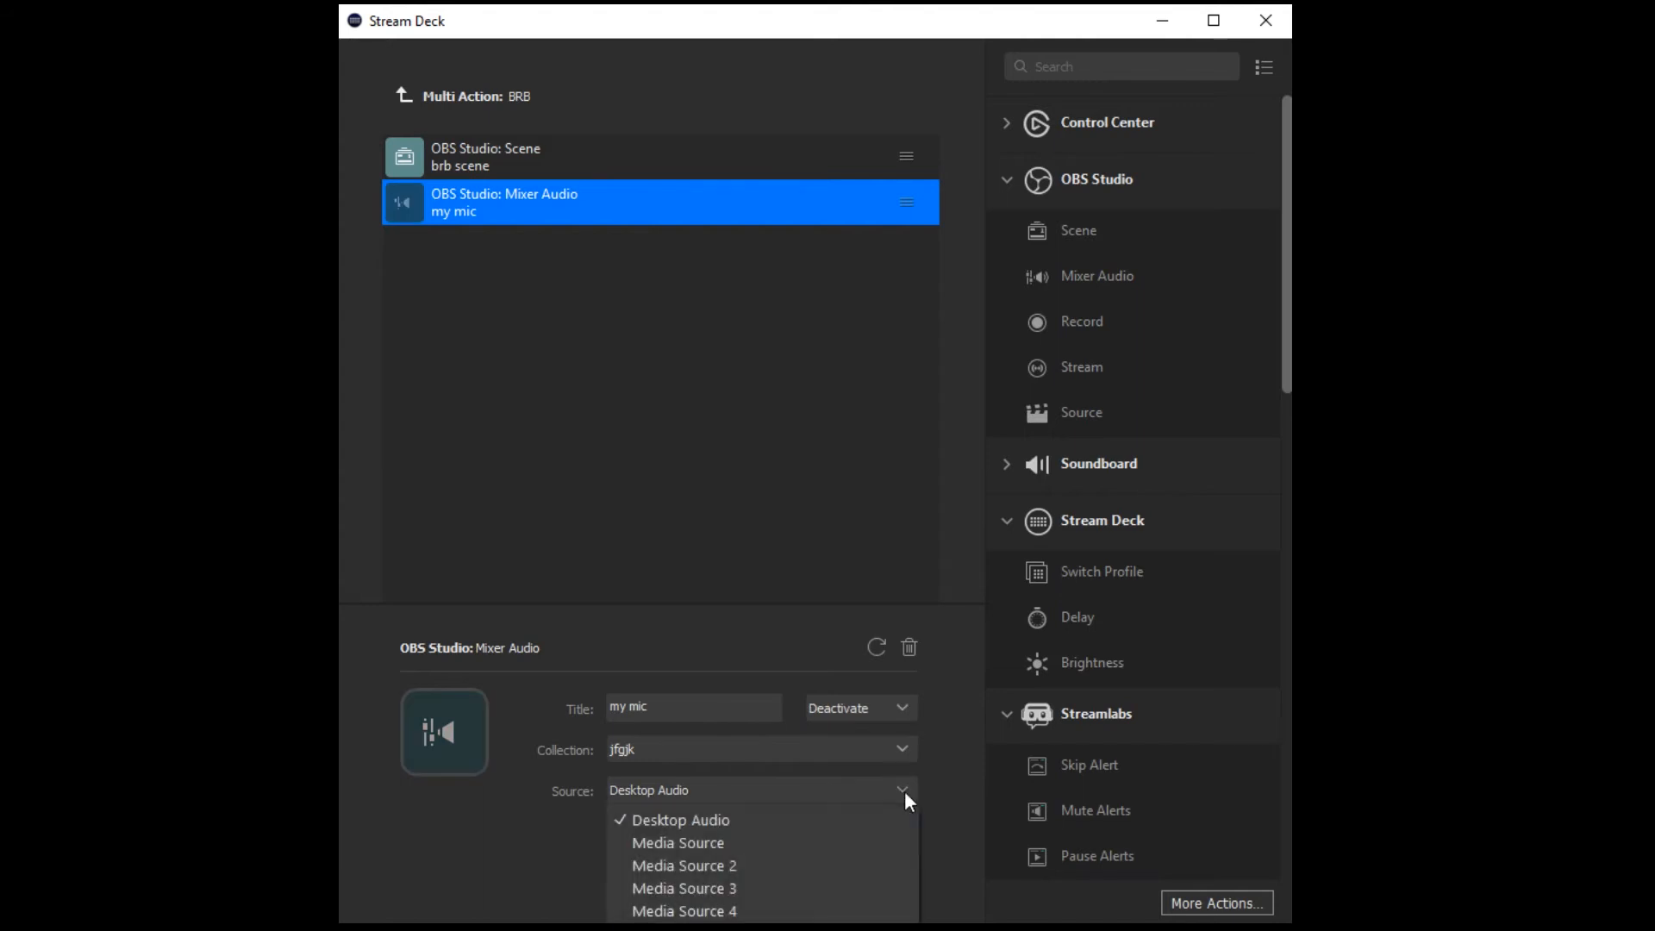
scroll(836, 865, "down", 2)
left_click(836, 865)
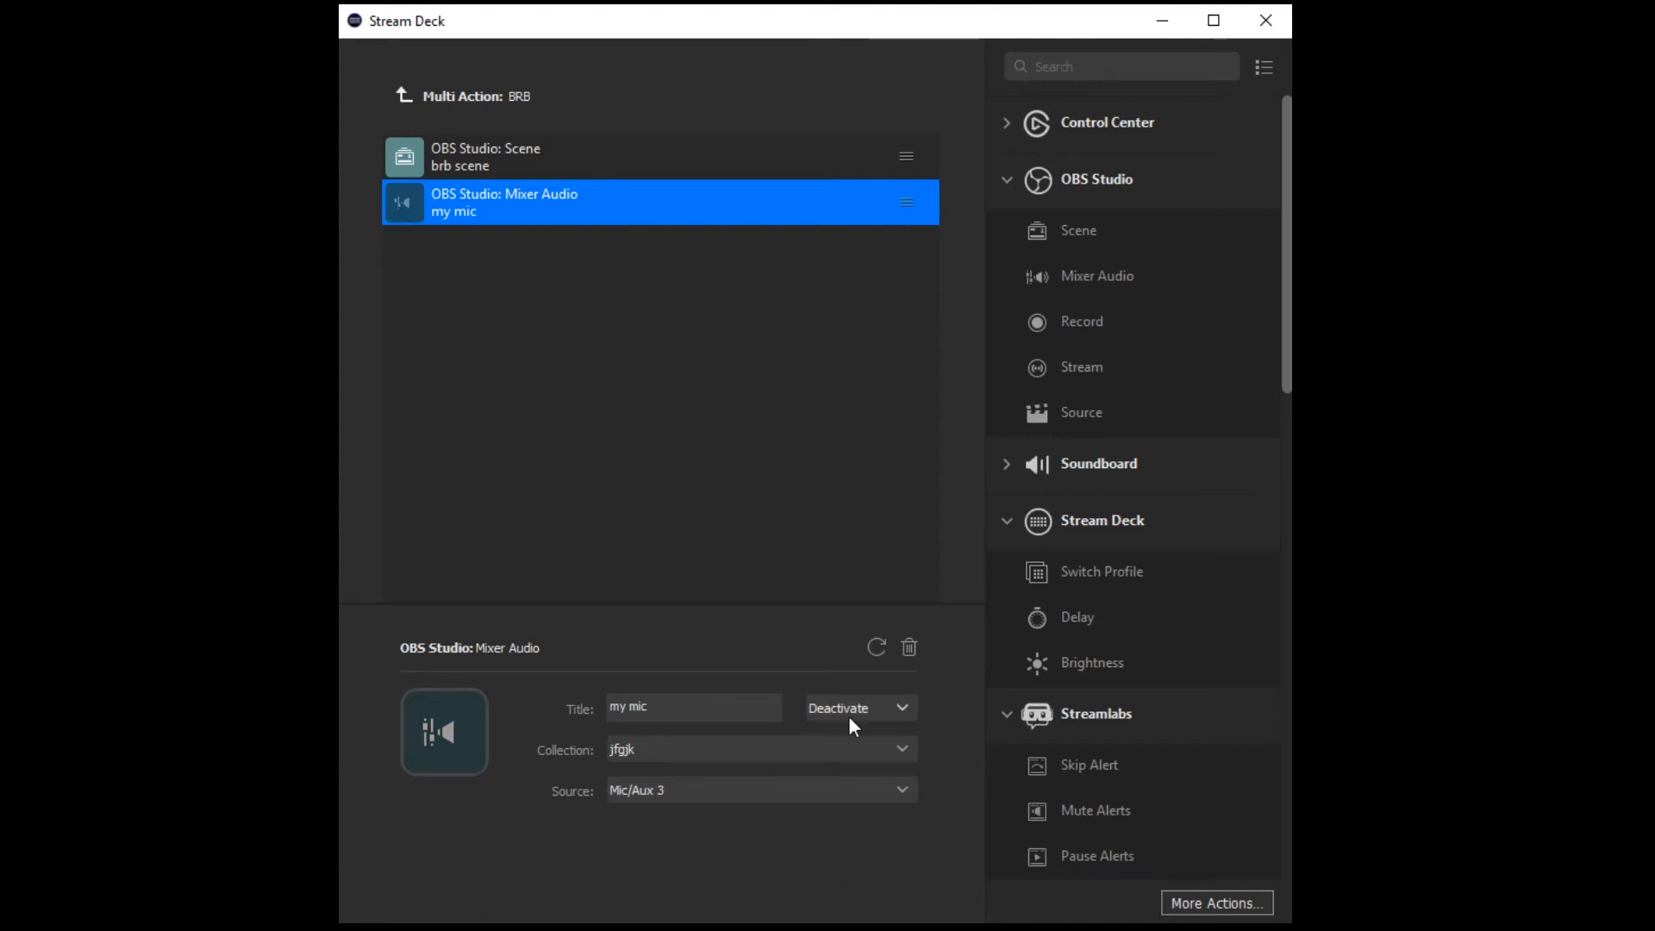
left_click(566, 172)
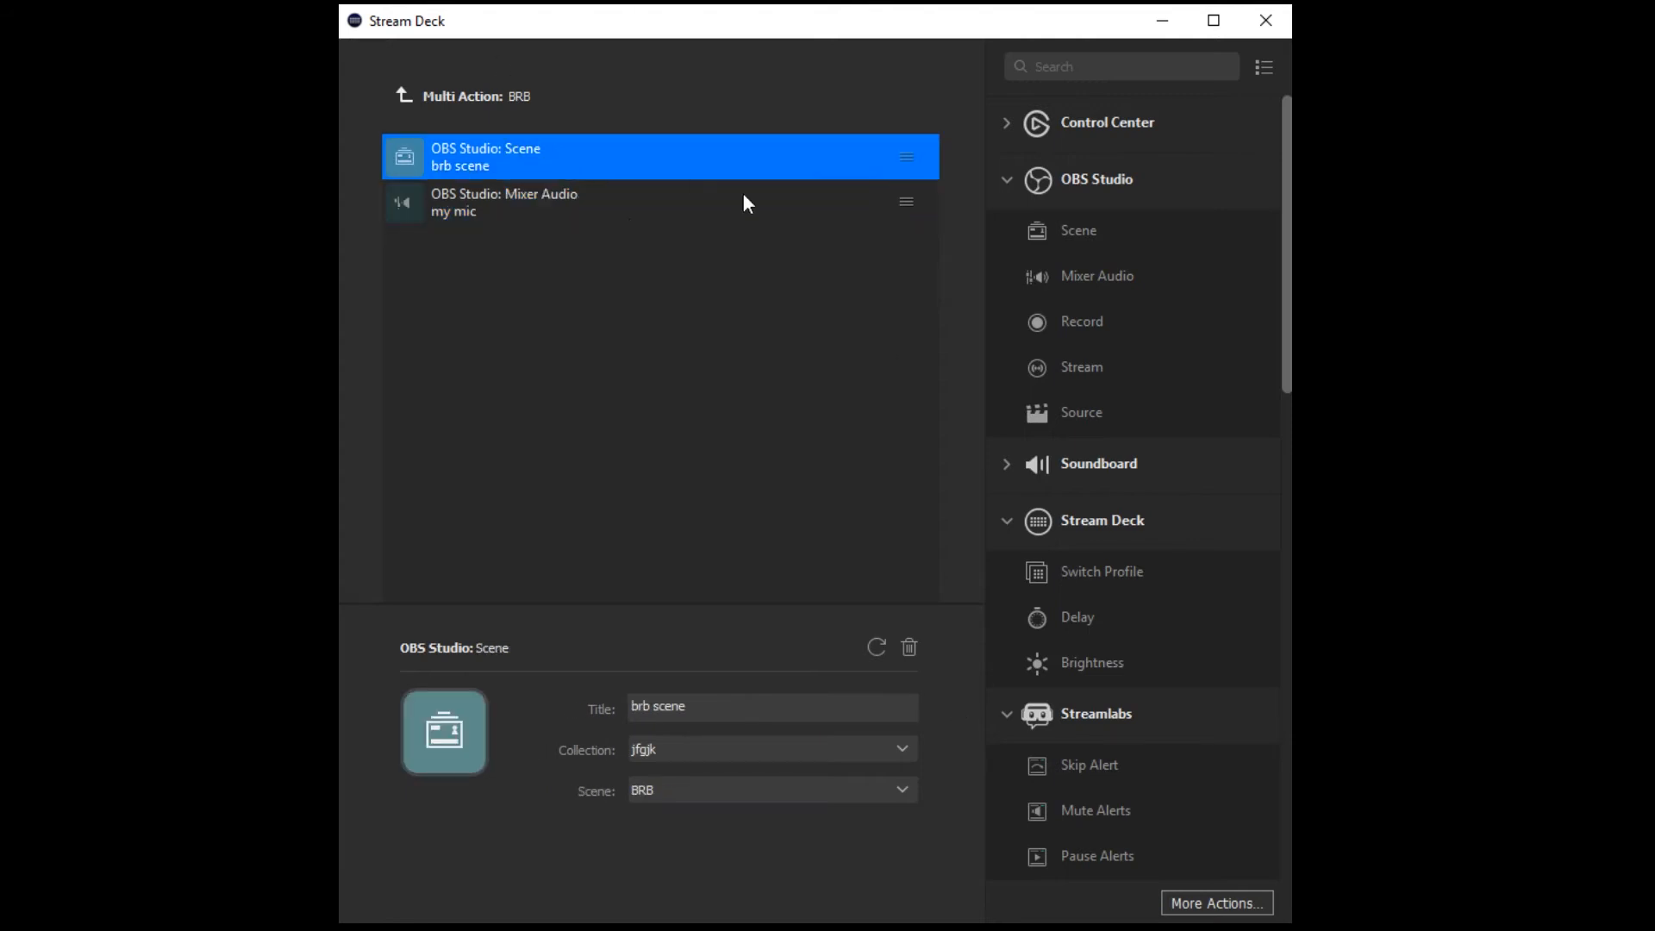
left_click(404, 95)
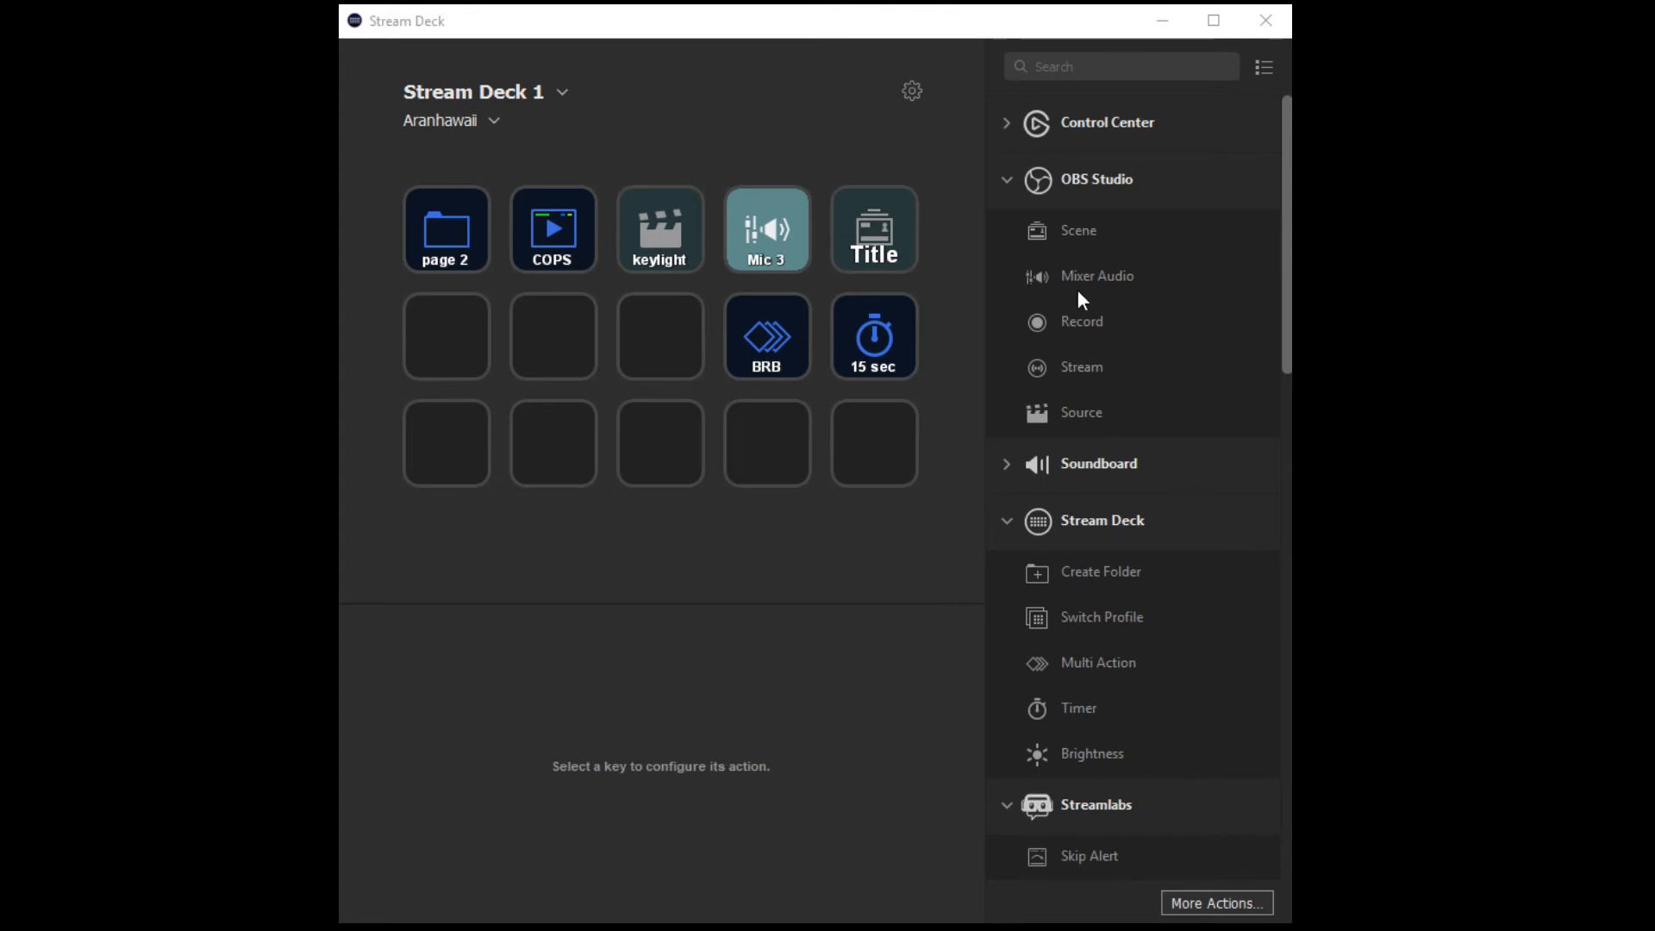
Review the Streamlabs, Streamlabs OBS and Twitch actions, and add a Twitter Tweet action to the fifth key of the third row.
left_click(1007, 182)
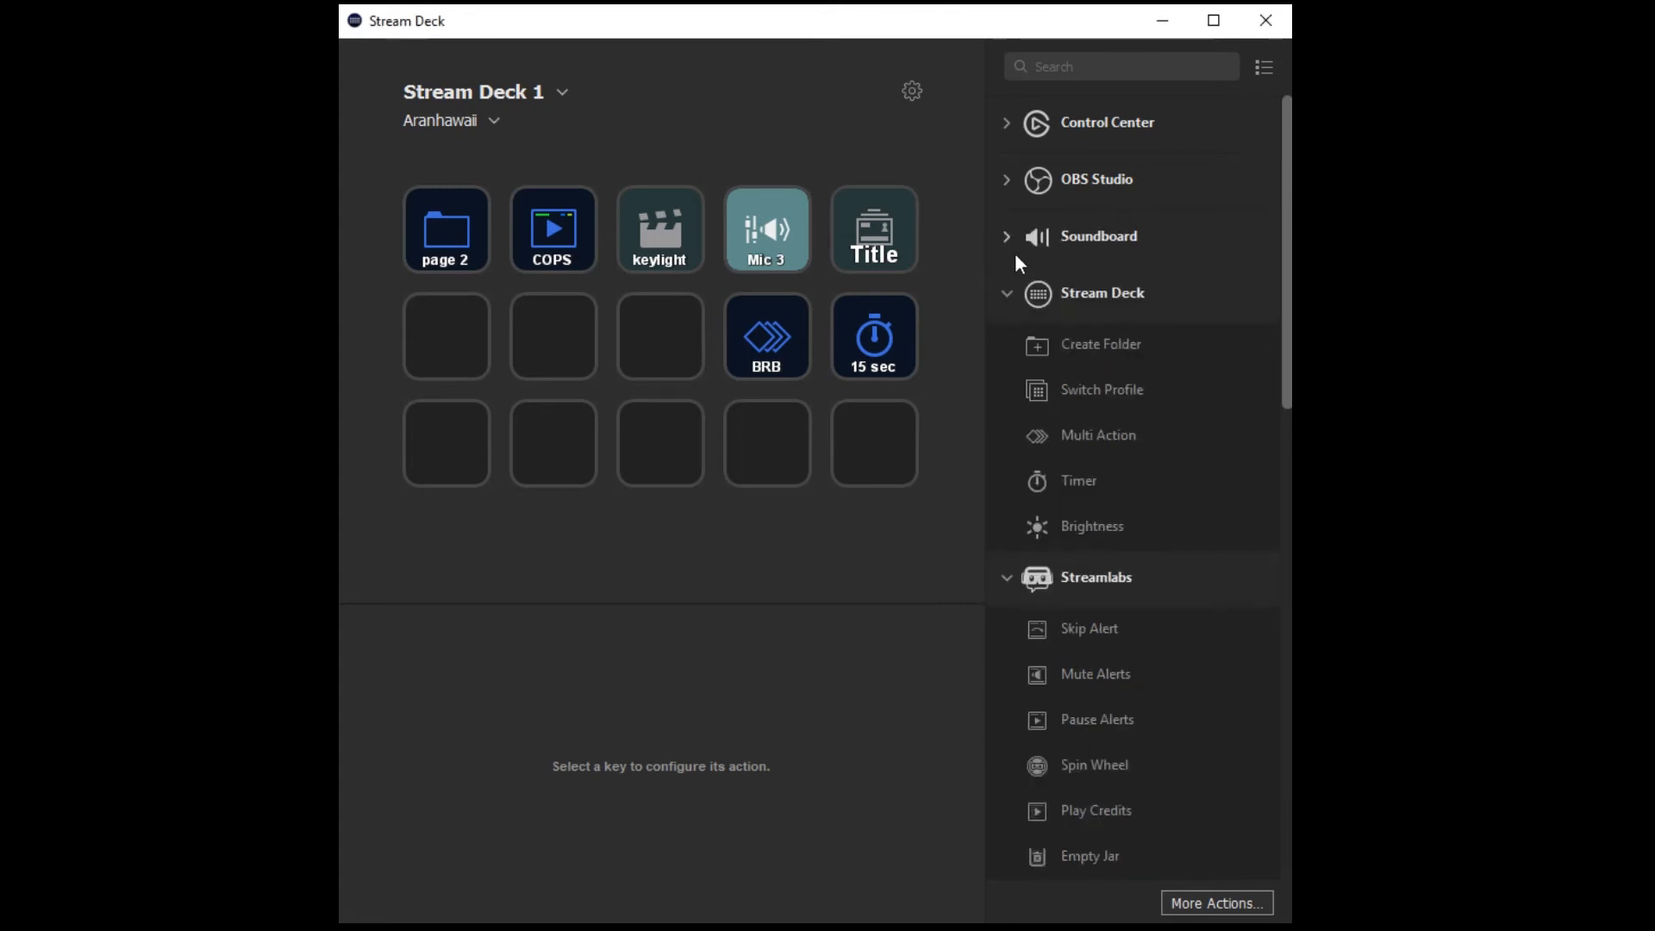
left_click(1007, 295)
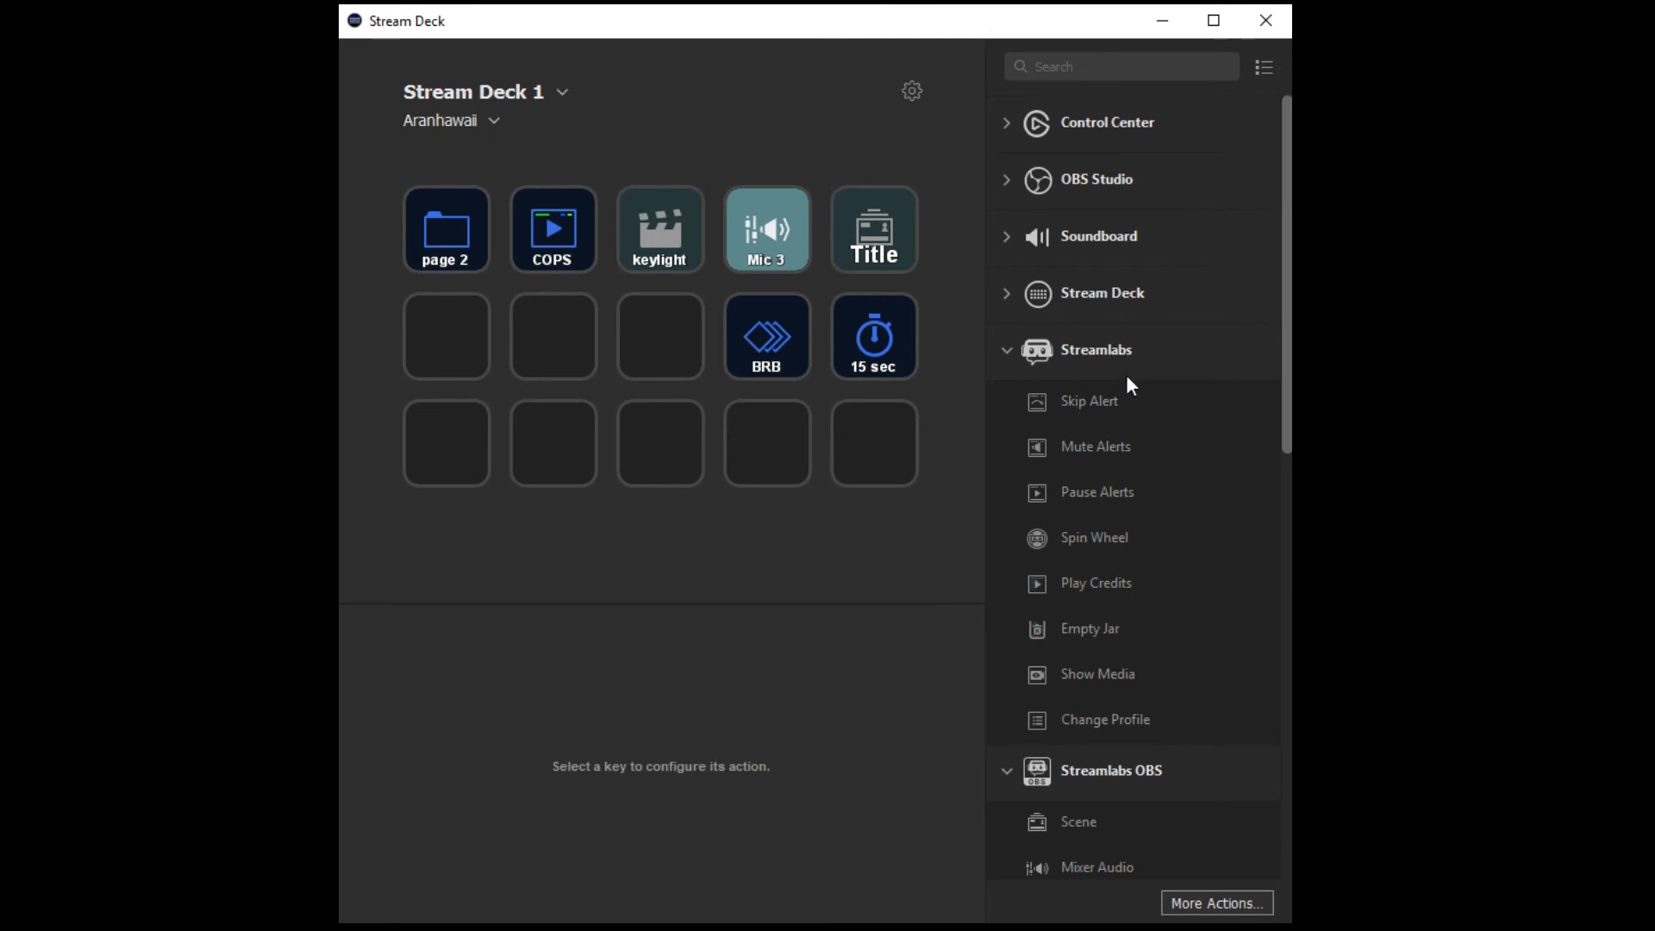
left_click(1010, 352)
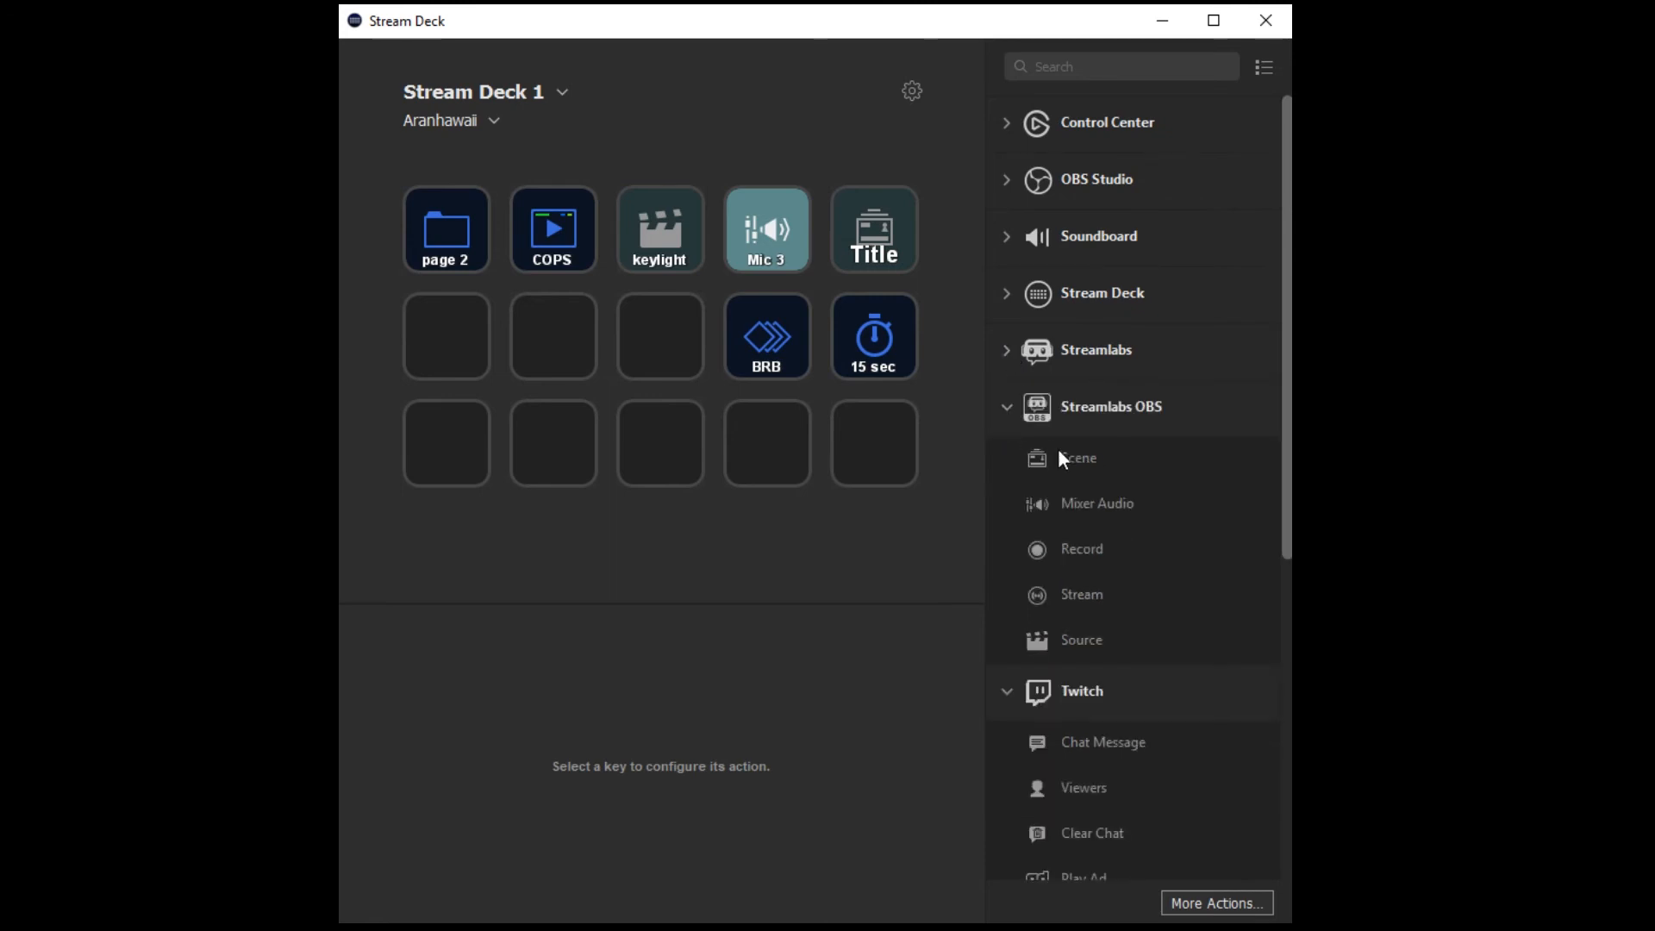
left_click(1007, 407)
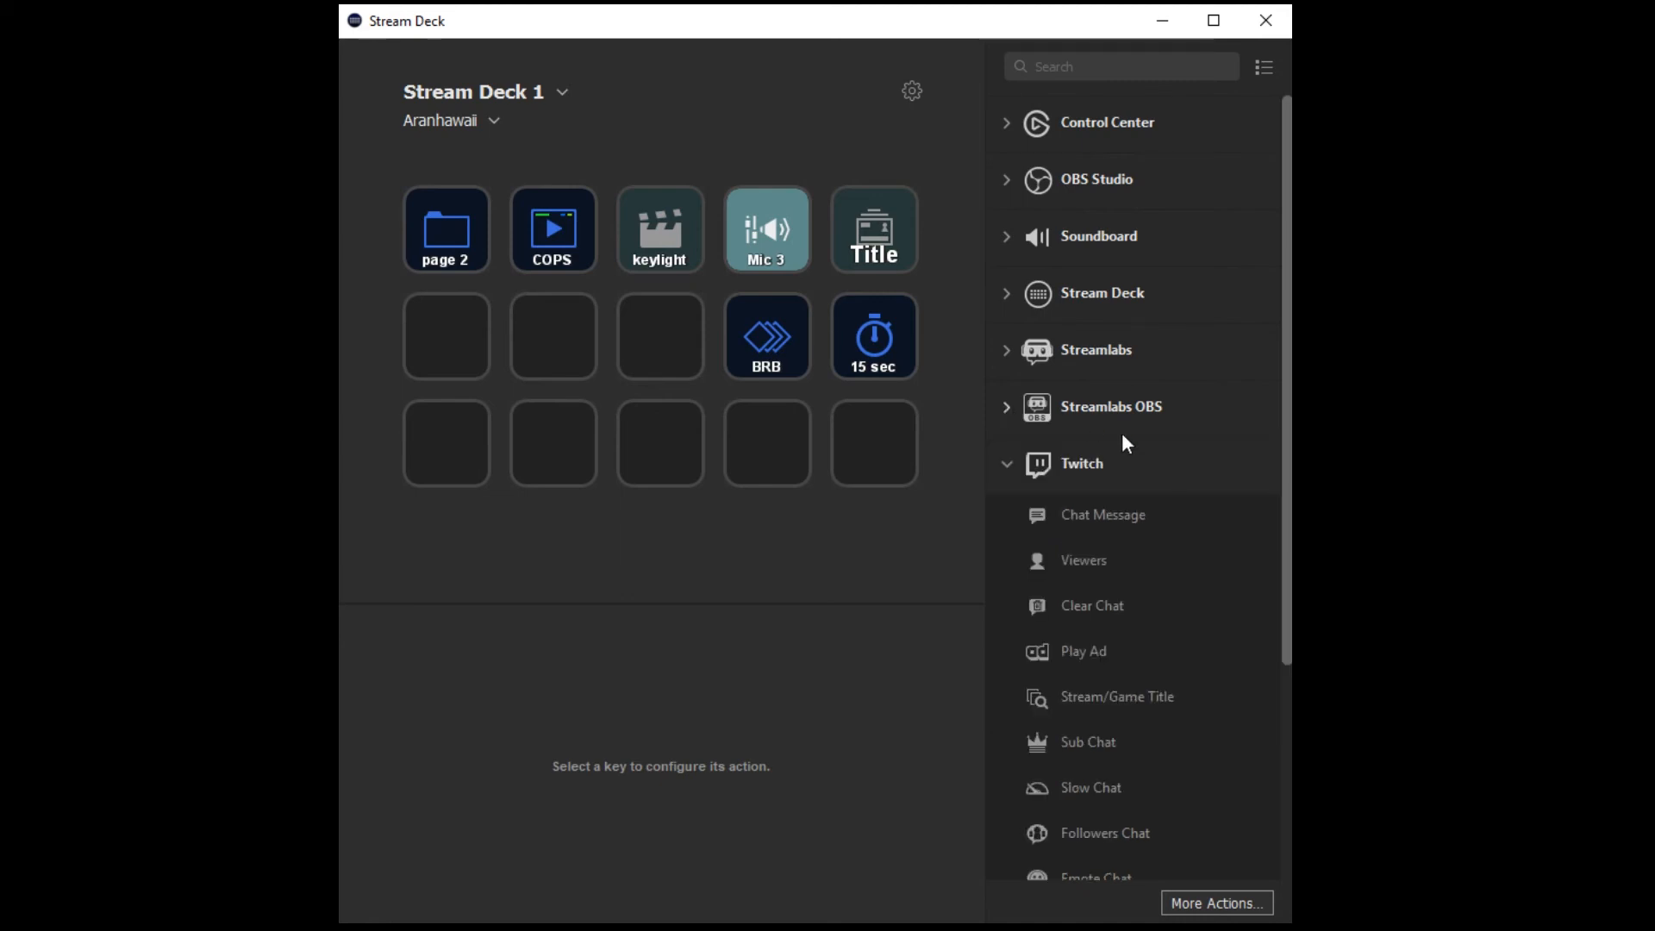
scroll(1218, 450, "down", 2)
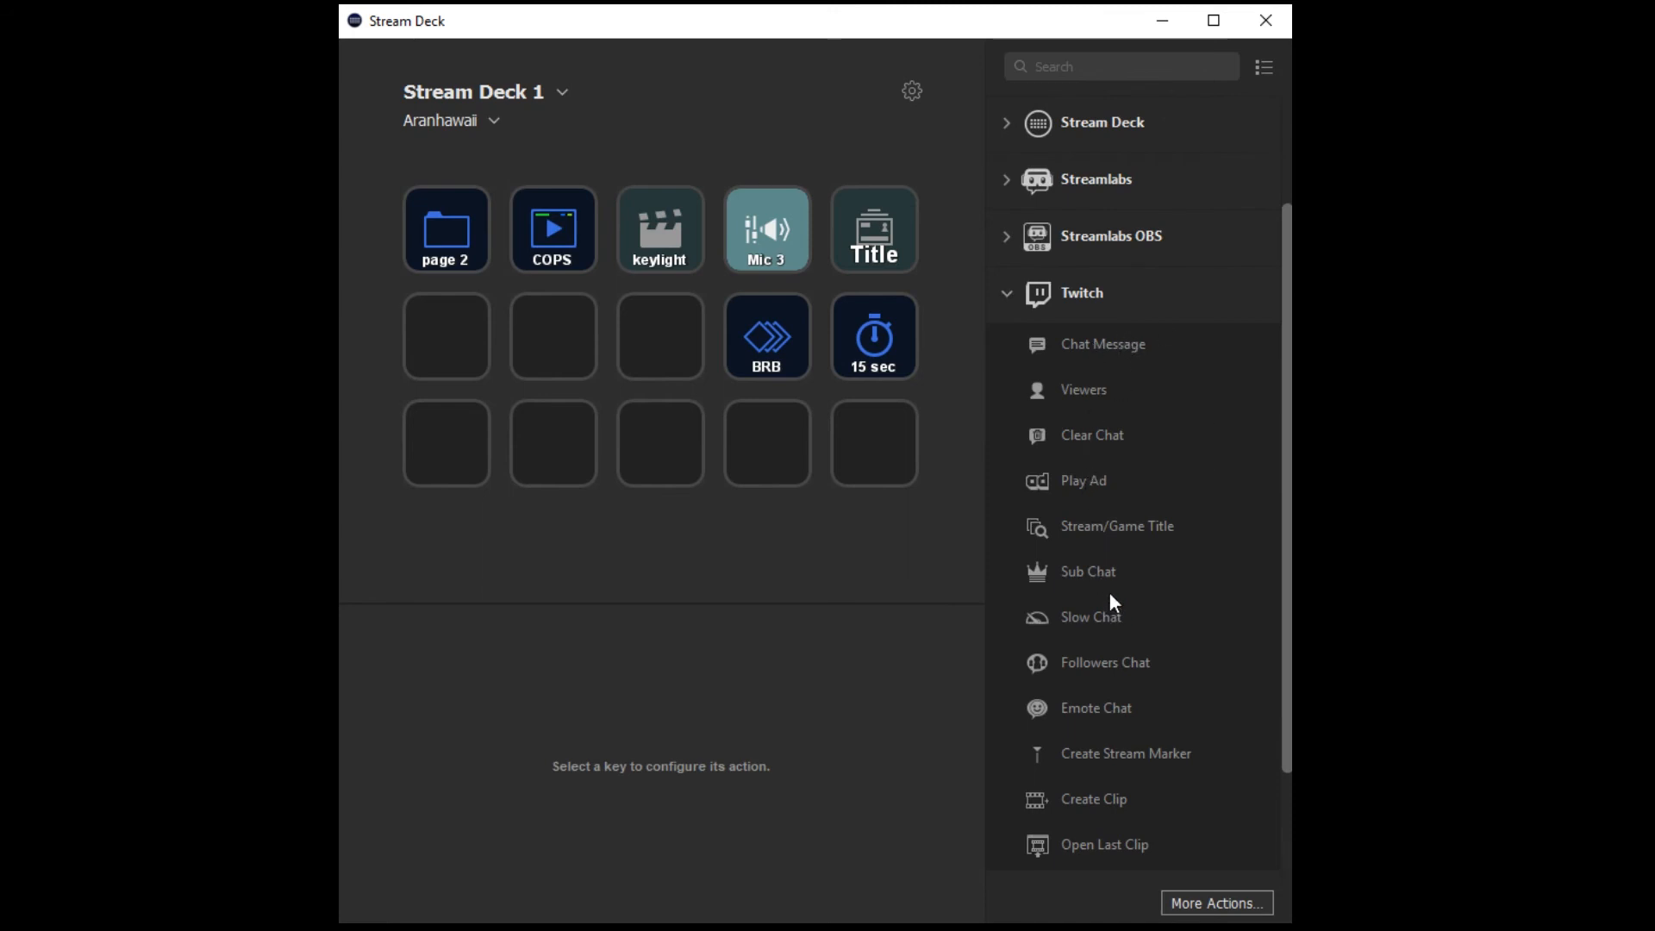
scroll(1109, 595, "down", 2)
scroll(1108, 582, "up", 2)
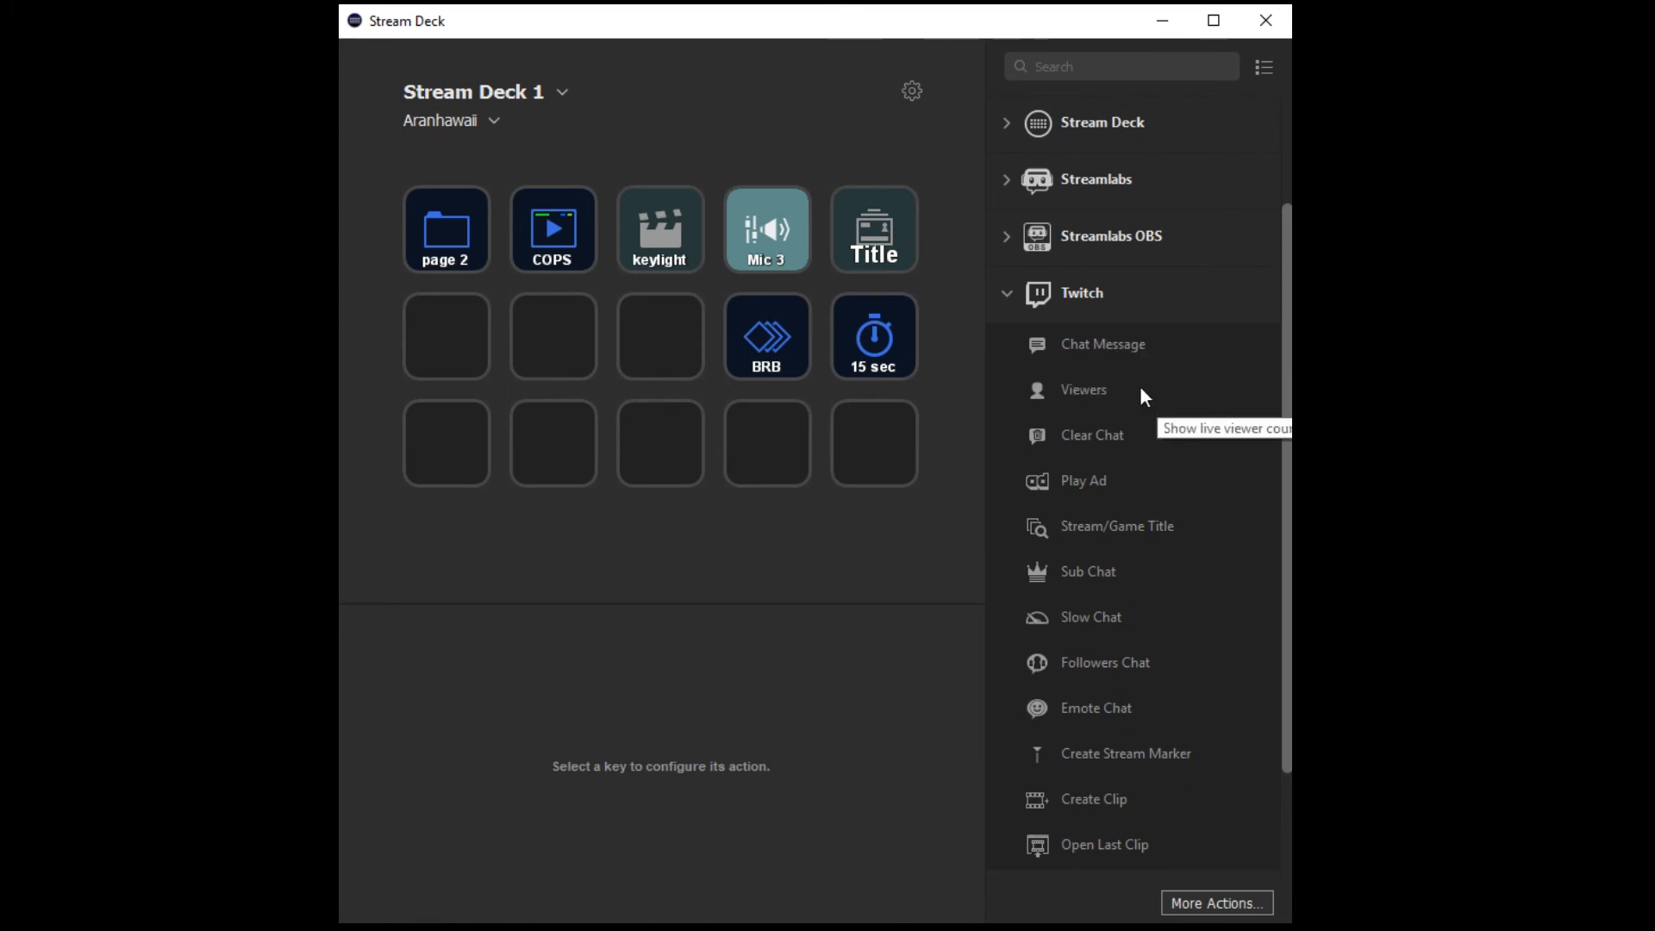
left_click(1004, 295)
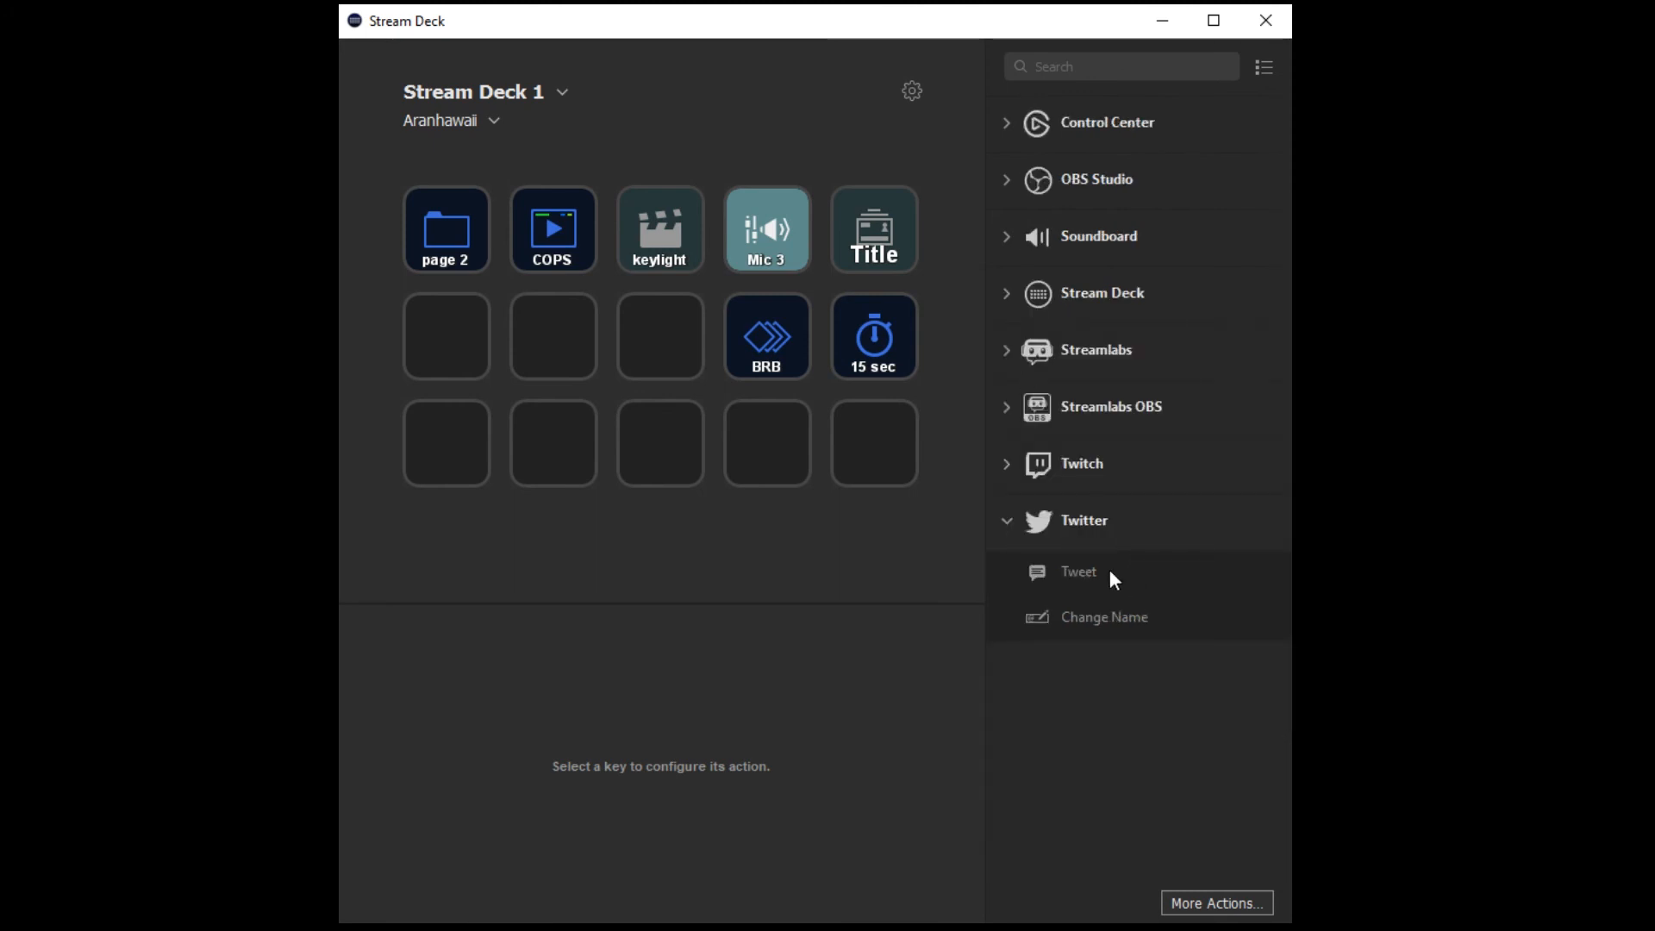
left_click_drag(1089, 576, 874, 443)
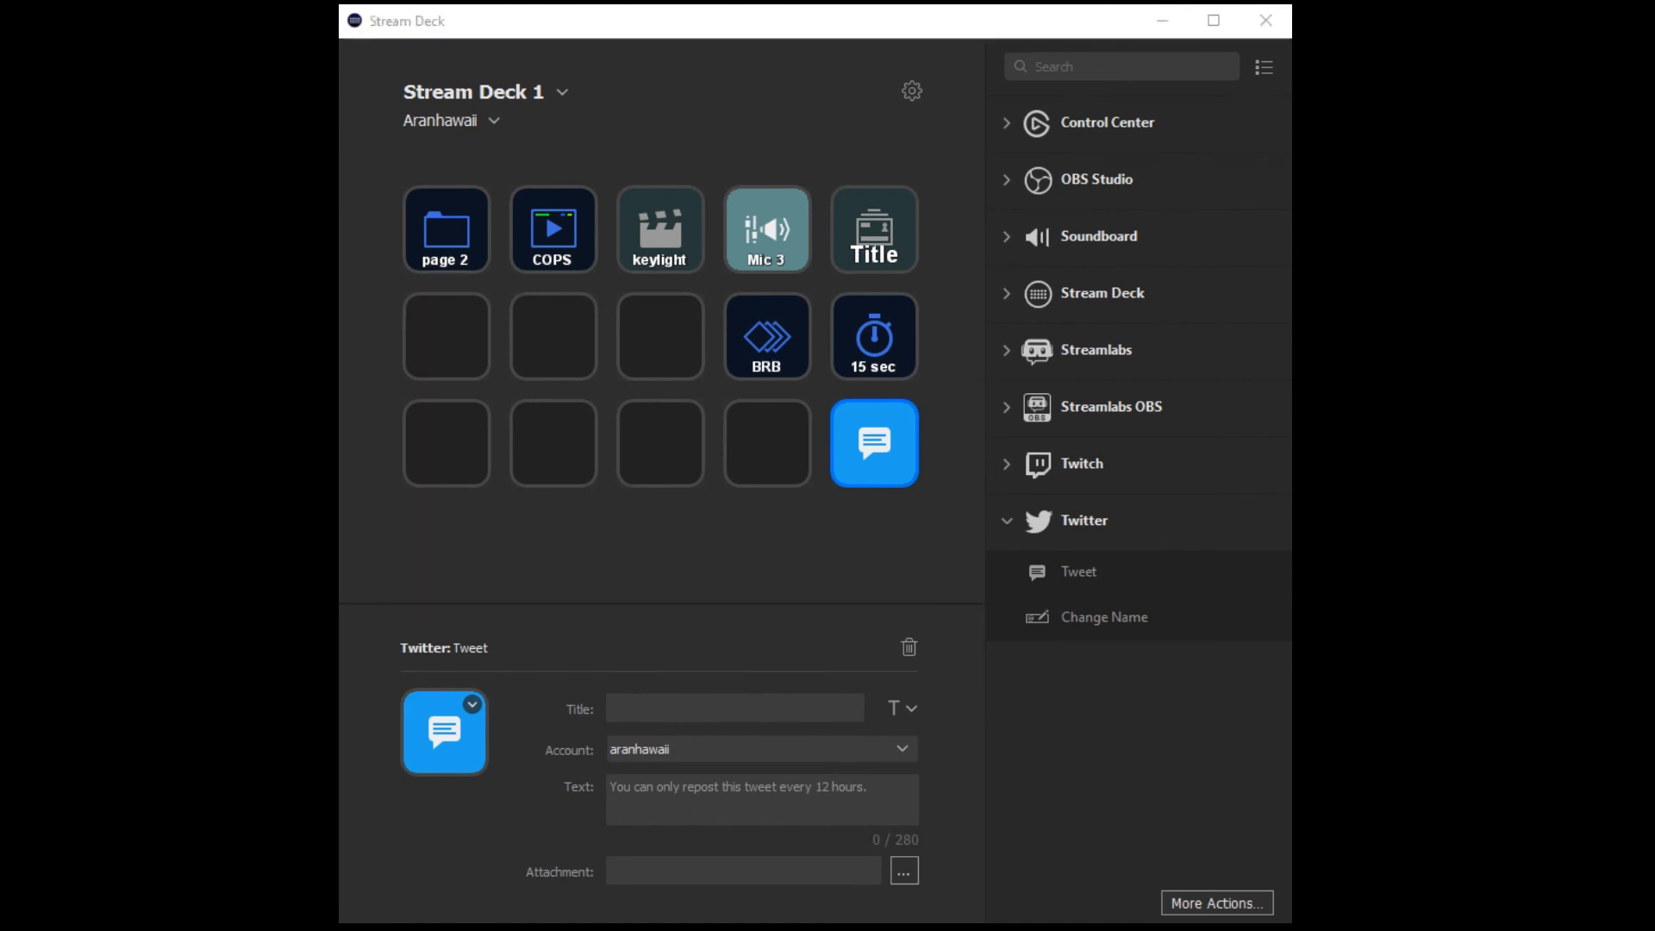
Browse the most popular plugins available for installation under More Actions.
left_click(1245, 901)
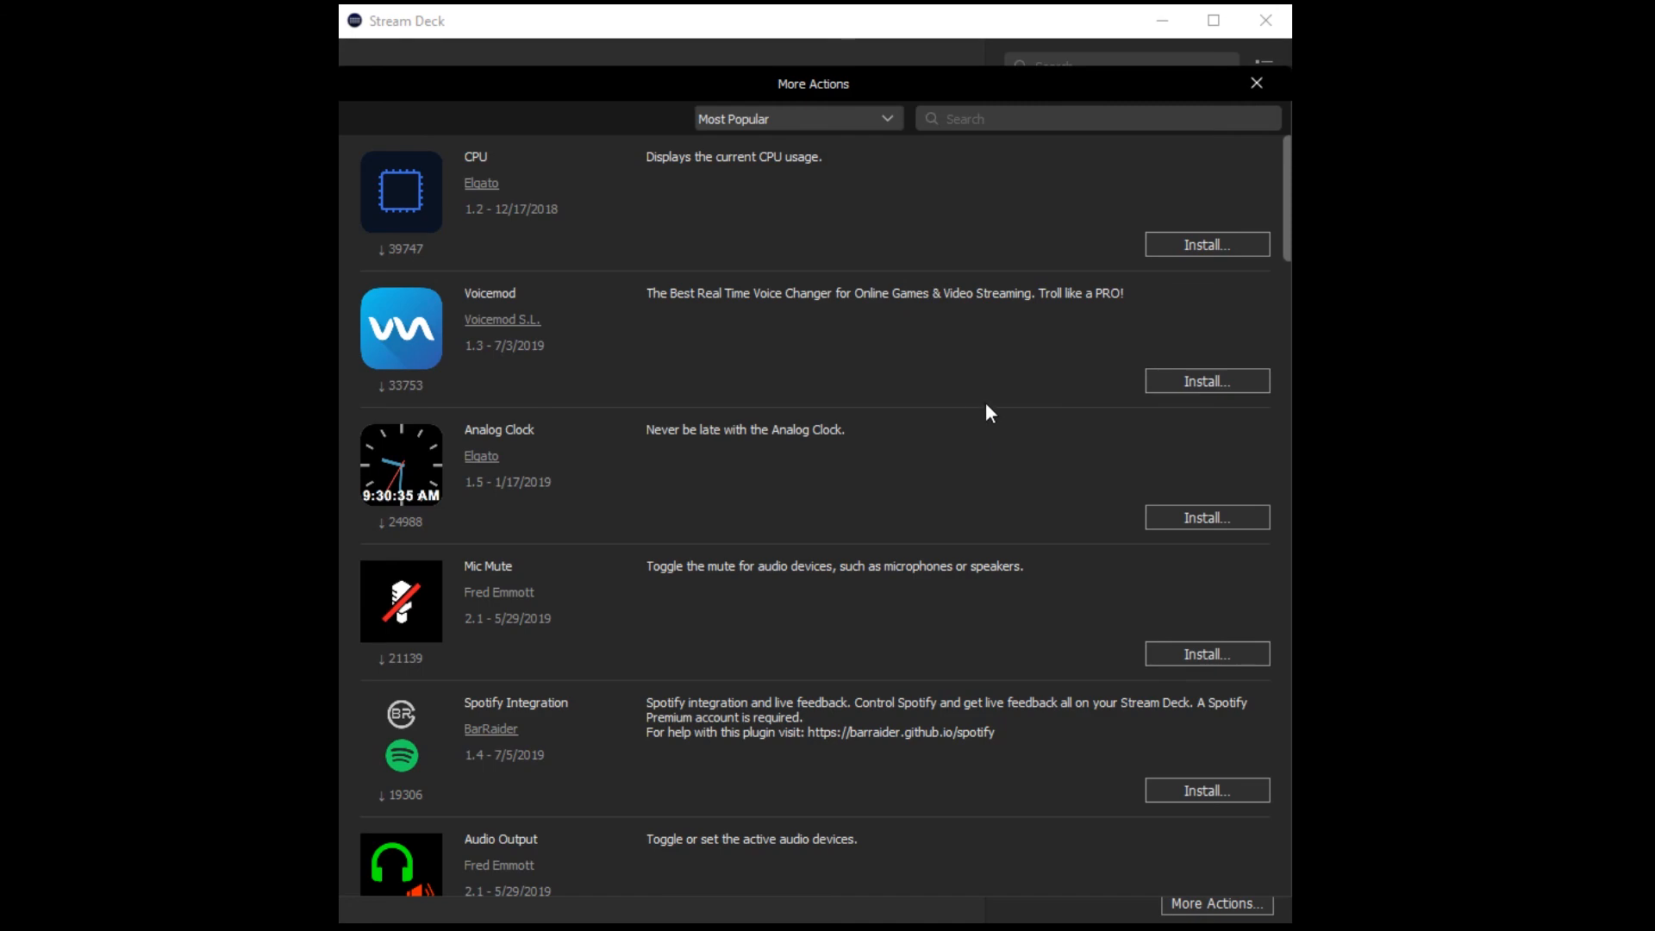
scroll(1039, 392, "down", 20)
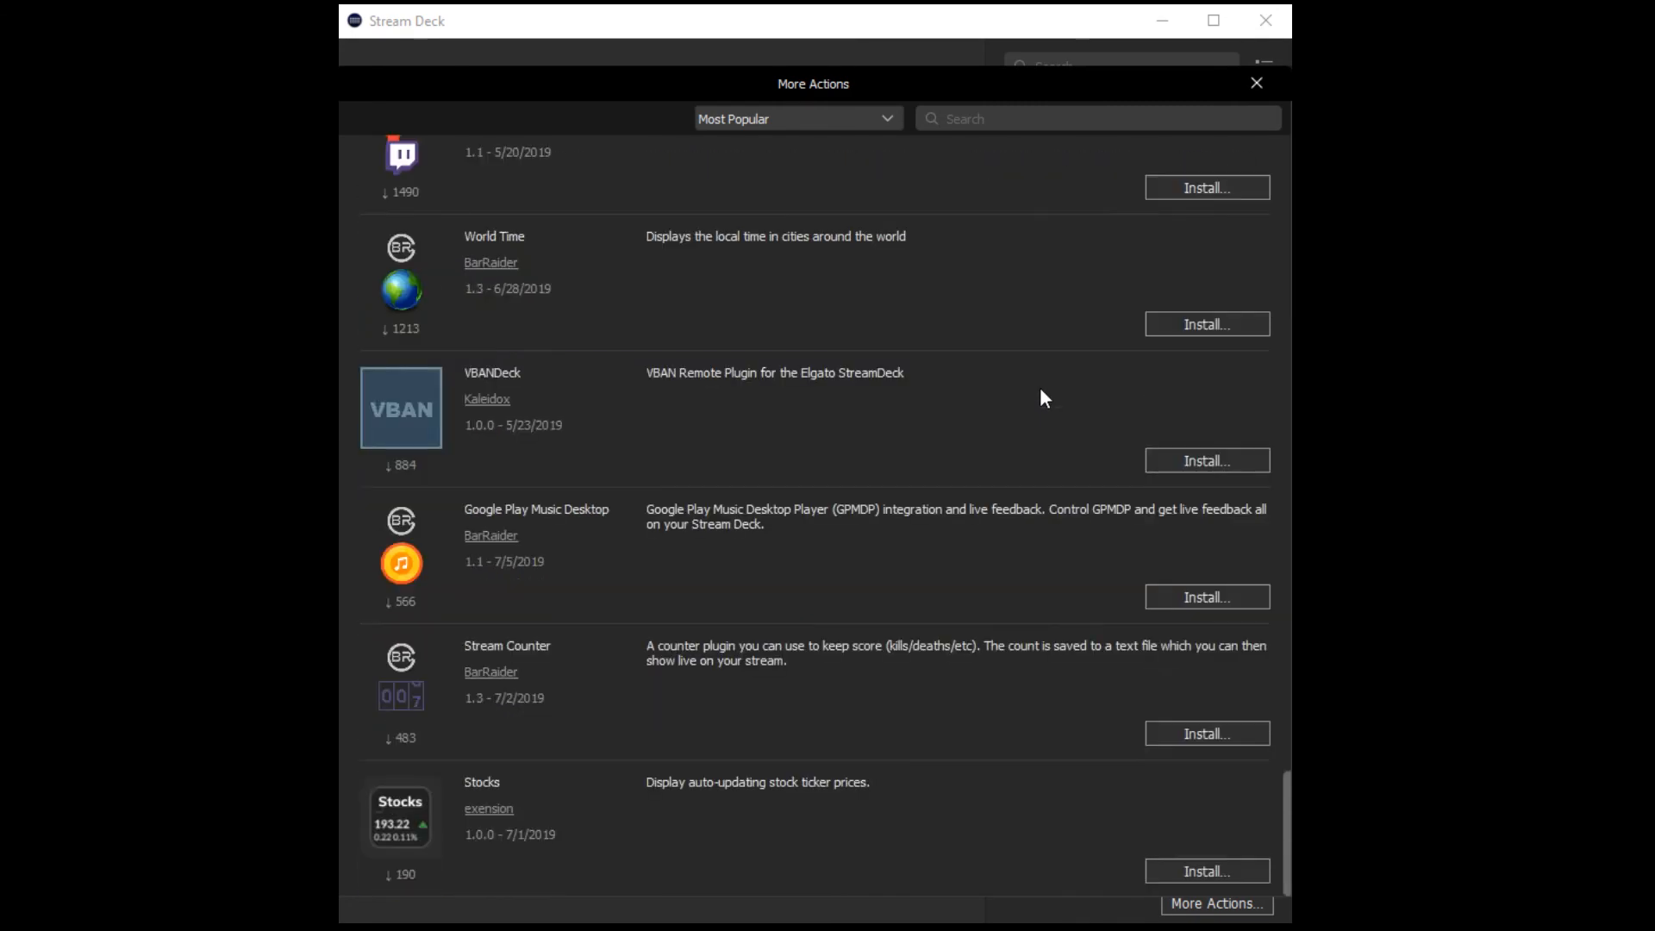
scroll(1040, 390, "up", 20)
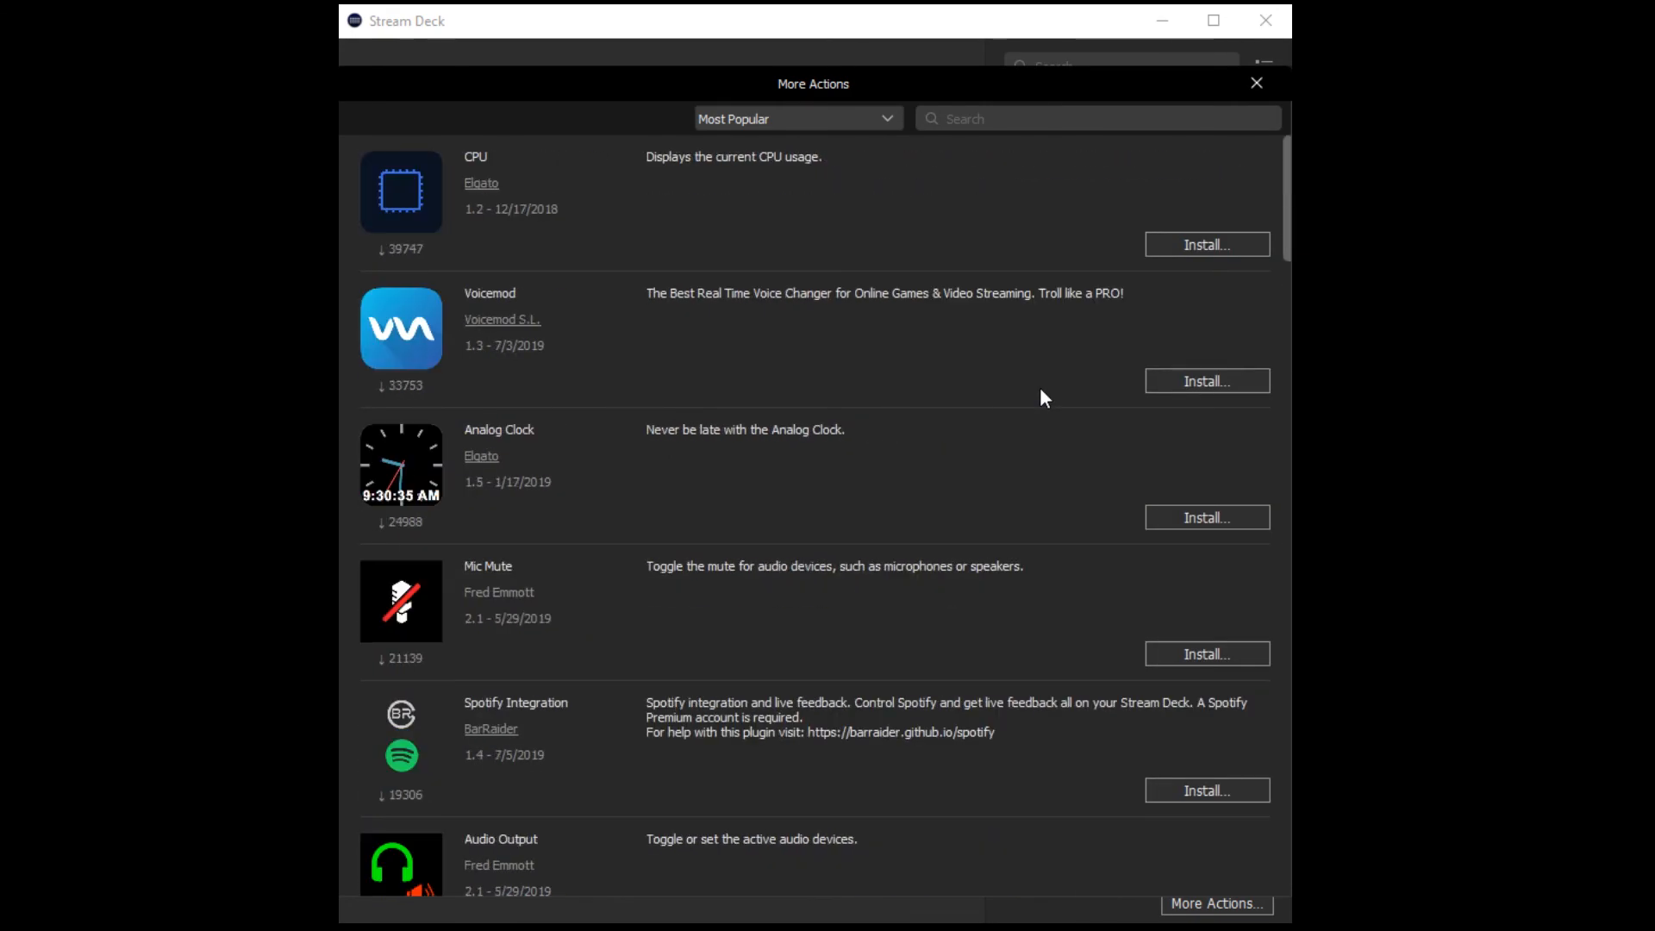